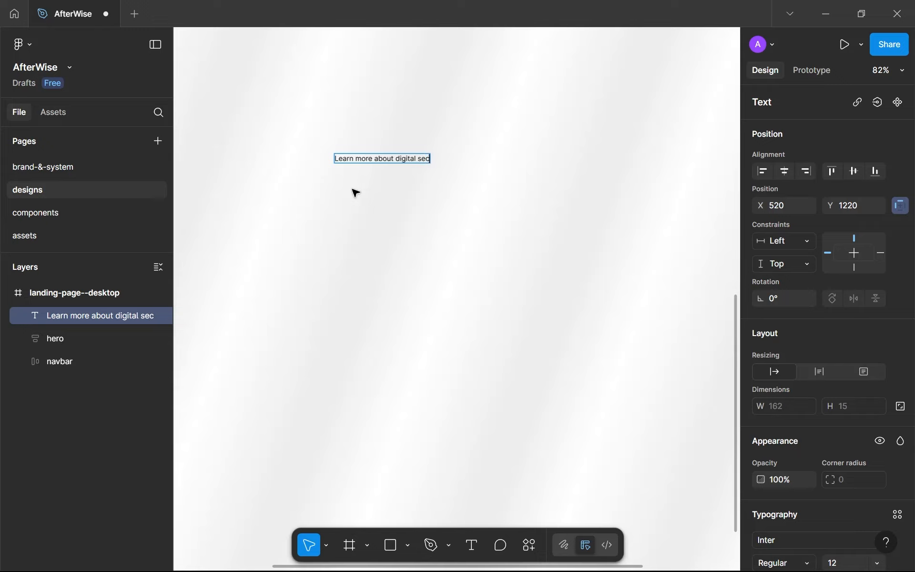
Complete the heading text as "Learn more about digital security and privacy" and correct the misspelled word "security"
{"action": "type", "text": "oty and privacy"}
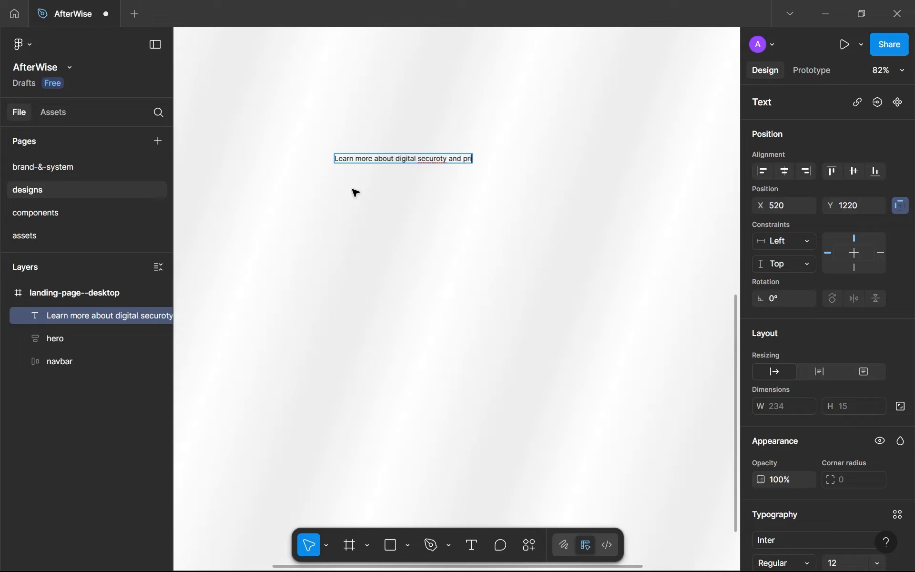
{"action": "right_click", "coordinate": [433, 153]}
{"action": "left_click", "coordinate": [461, 166]}
{"action": "key", "text": "Escape"}
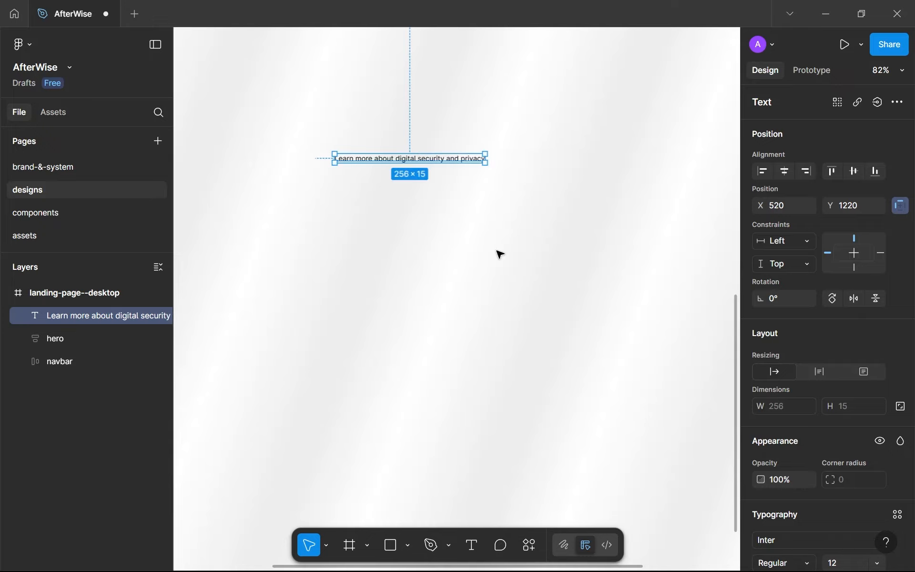
Set the heading's font size to 56 and move it to about X 354, Y 1253, below the testimonial cards
{"action": "scroll", "coordinate": [496, 209], "scroll_direction": "down", "scroll_amount": 2}
{"action": "scroll", "coordinate": [841, 492], "scroll_direction": "down", "scroll_amount": 3}
{"action": "scroll", "coordinate": [842, 492], "scroll_direction": "down", "scroll_amount": 2}
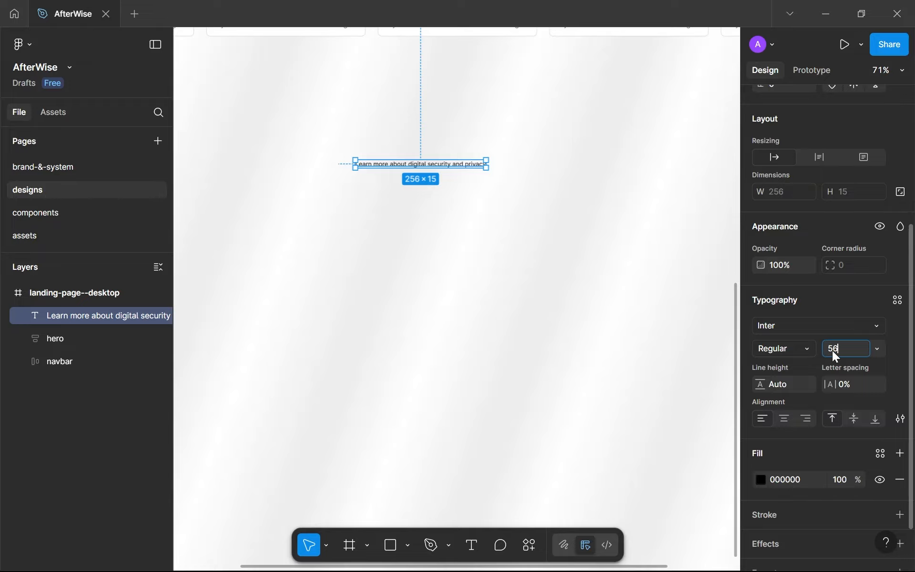
{"action": "key", "text": "Return"}
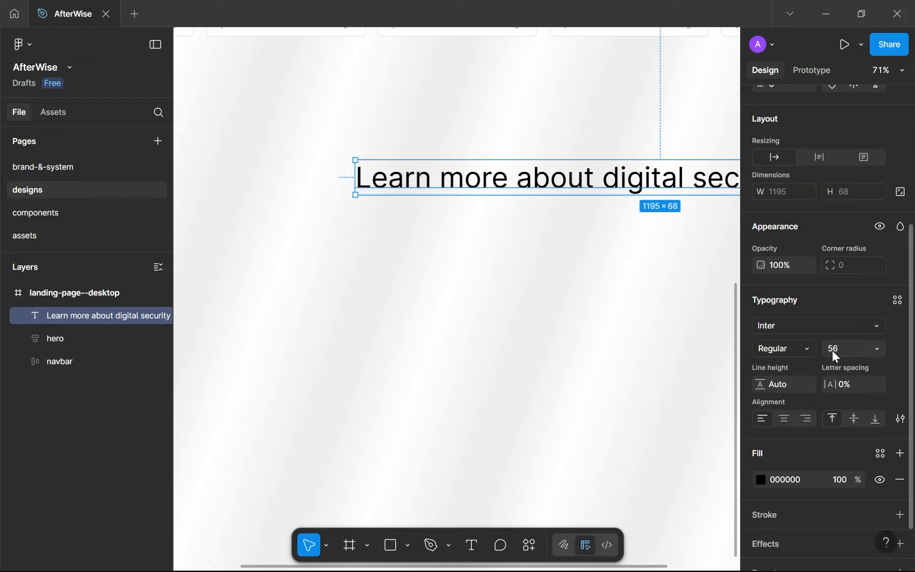
{"action": "scroll", "coordinate": [593, 164], "scroll_direction": "down", "scroll_amount": 3}
{"action": "left_click_drag", "start_coordinate": [591, 164], "coordinate": [441, 193]}
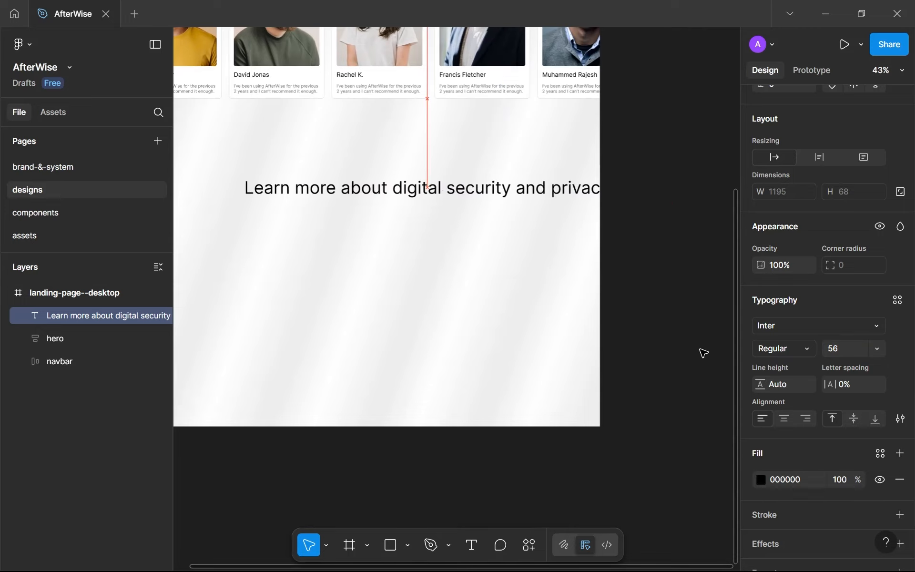
Set the heading's line height to 56 and narrow its text box to about 842 wide so it wraps onto two lines
{"action": "left_click", "coordinate": [784, 383]}
{"action": "type", "text": "56"}
{"action": "key", "text": "Return"}
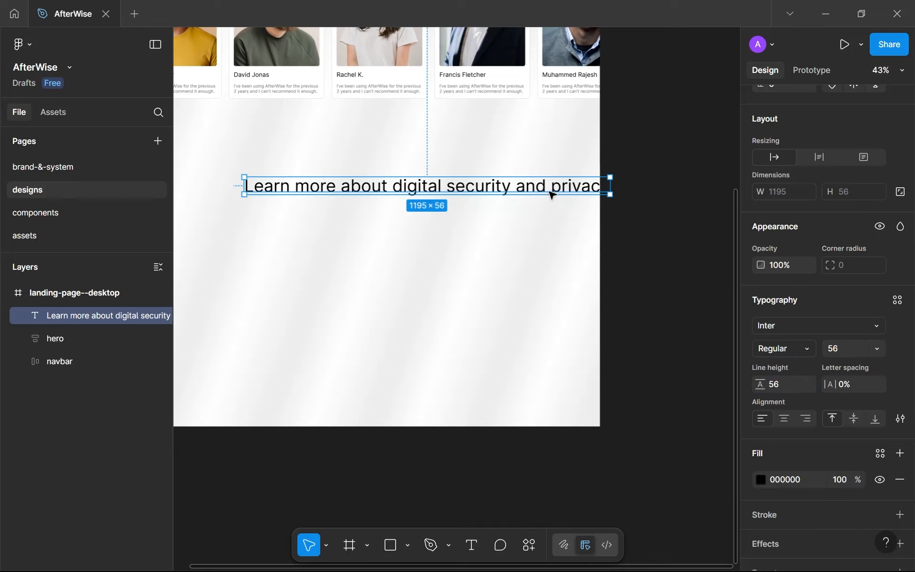
{"action": "left_click_drag", "start_coordinate": [612, 186], "coordinate": [502, 172]}
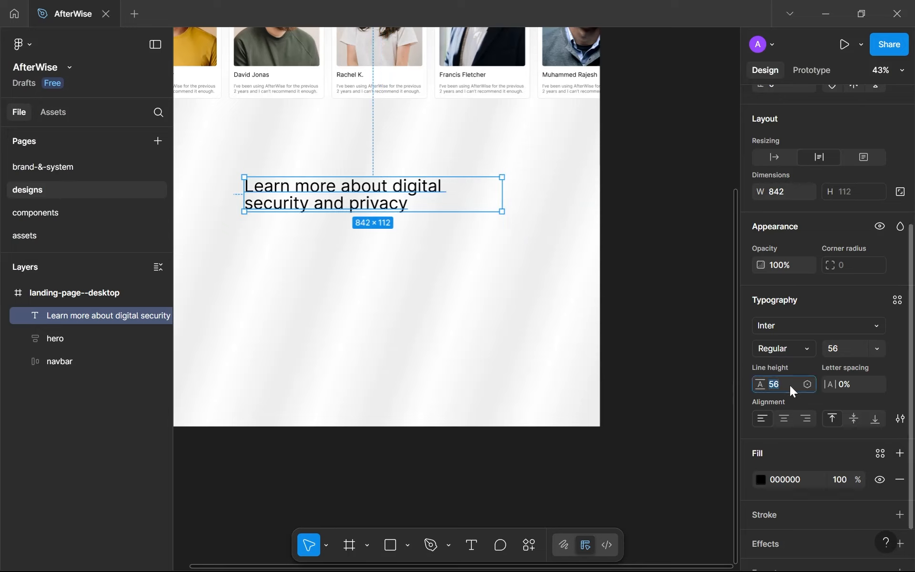
Increase the heading's line height to 64 and center-align its text
{"action": "key", "text": "Up"}
{"action": "key", "text": "Up"}
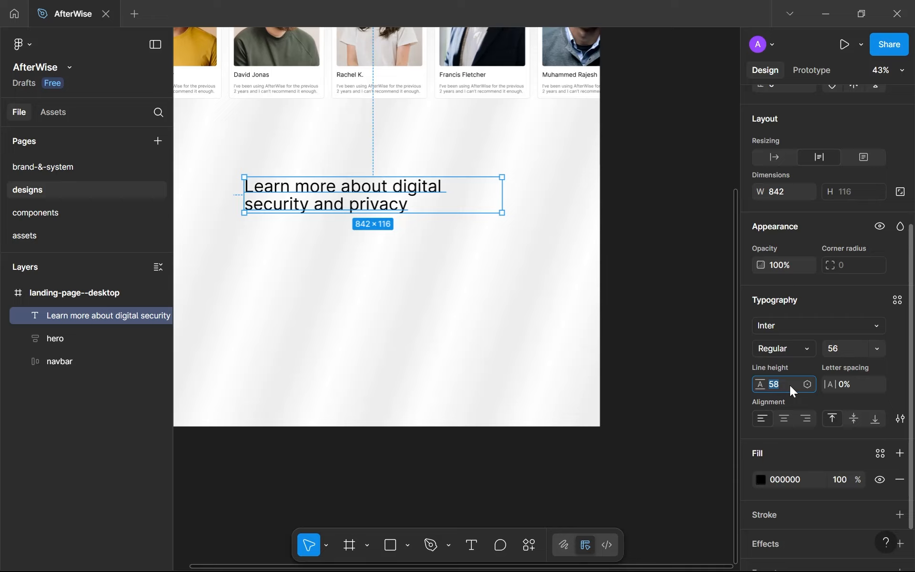
{"action": "key", "text": "Up"}
{"action": "key", "text": "Up"}
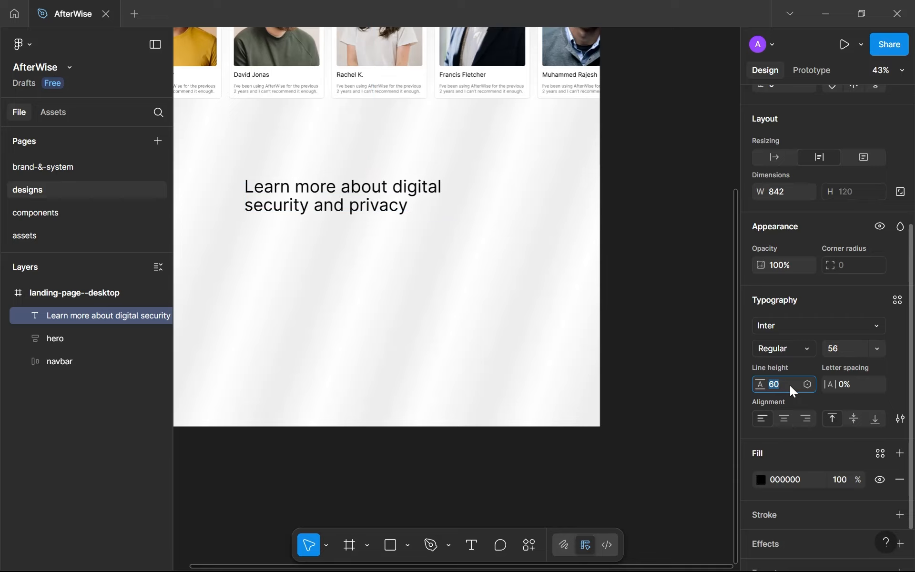
{"action": "key", "text": "Up"}
{"action": "key", "text": "Up"}
{"action": "key", "text": "Up"}
{"action": "key", "text": "Up"}
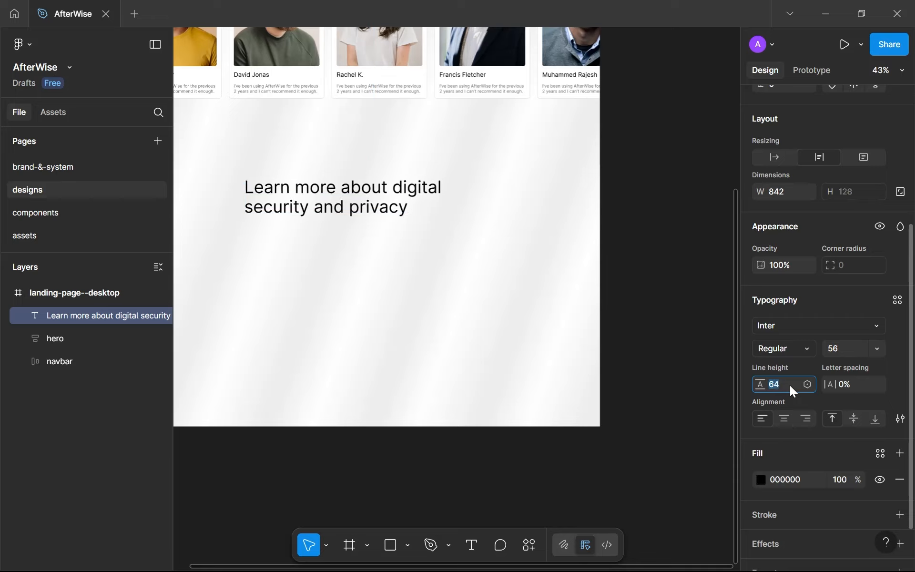
{"action": "scroll", "coordinate": [373, 245], "scroll_direction": "up", "scroll_amount": 3}
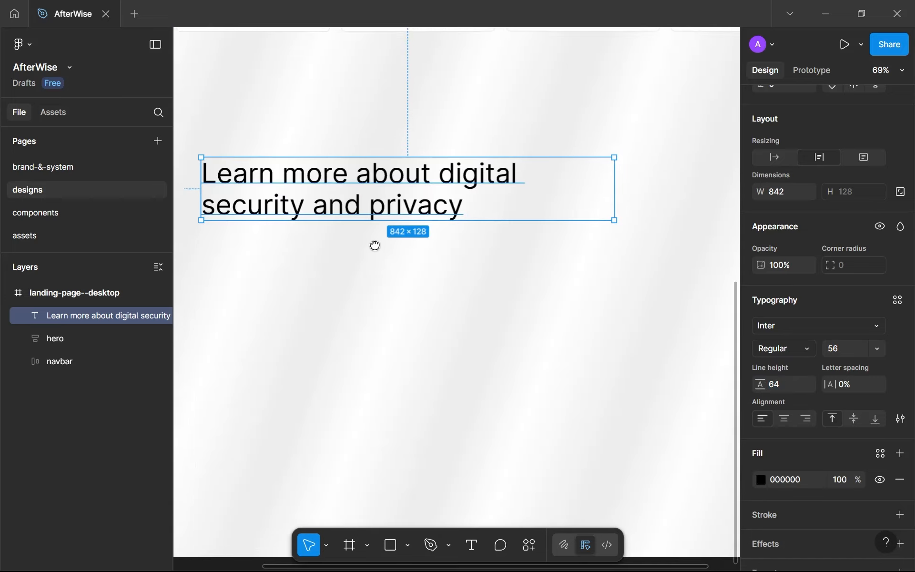
{"action": "left_click_drag", "start_coordinate": [388, 218], "coordinate": [405, 222]}
{"action": "scroll", "coordinate": [406, 222], "scroll_direction": "down", "scroll_amount": 1}
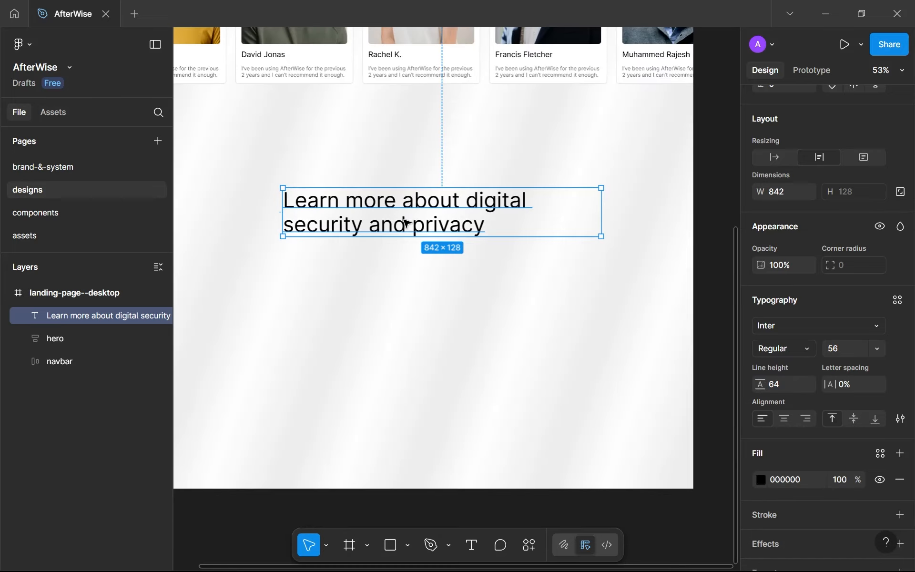
{"action": "left_click", "coordinate": [785, 418]}
Create a new text style named "sans-lg-rg" from the heading's typography
{"action": "left_click", "coordinate": [897, 300]}
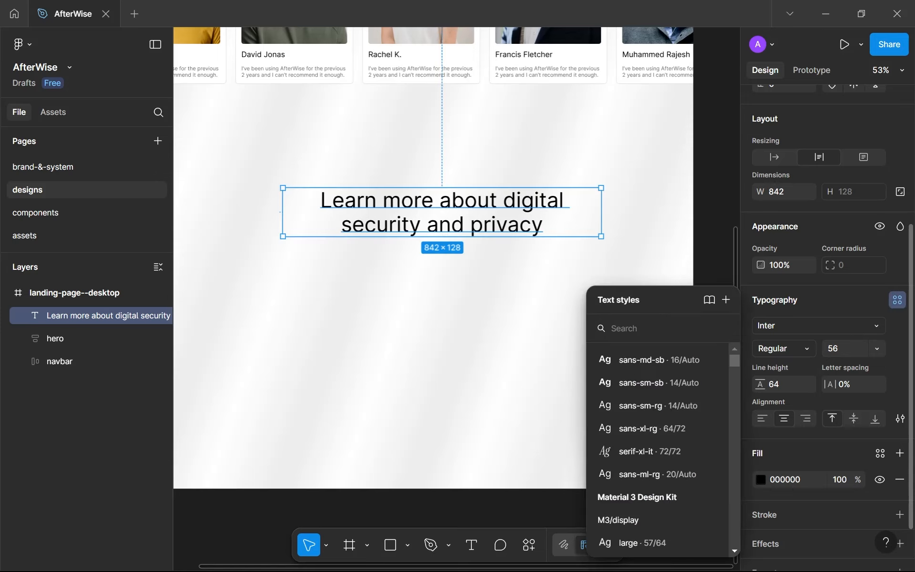
{"action": "left_click", "coordinate": [726, 301]}
{"action": "left_click_drag", "start_coordinate": [537, 300], "coordinate": [416, 307]}
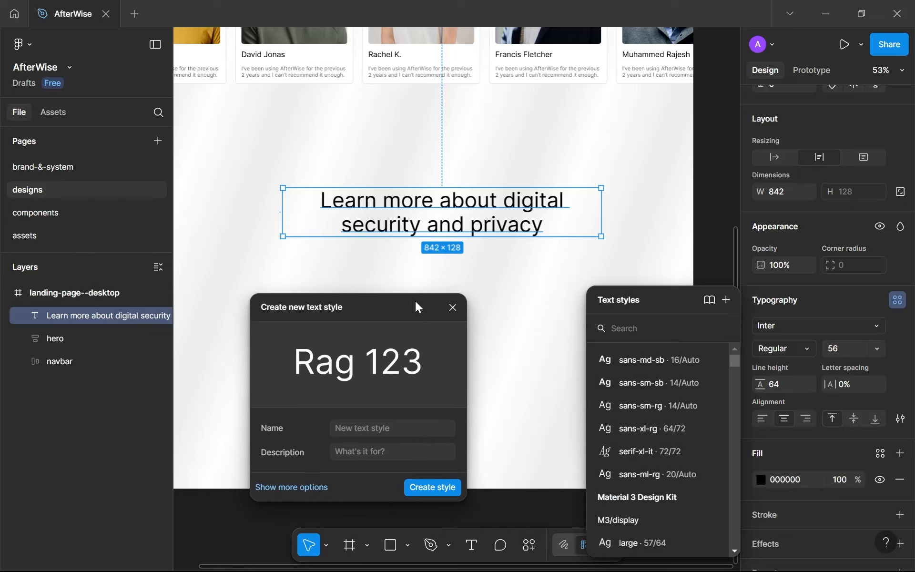
{"action": "left_click", "coordinate": [402, 433]}
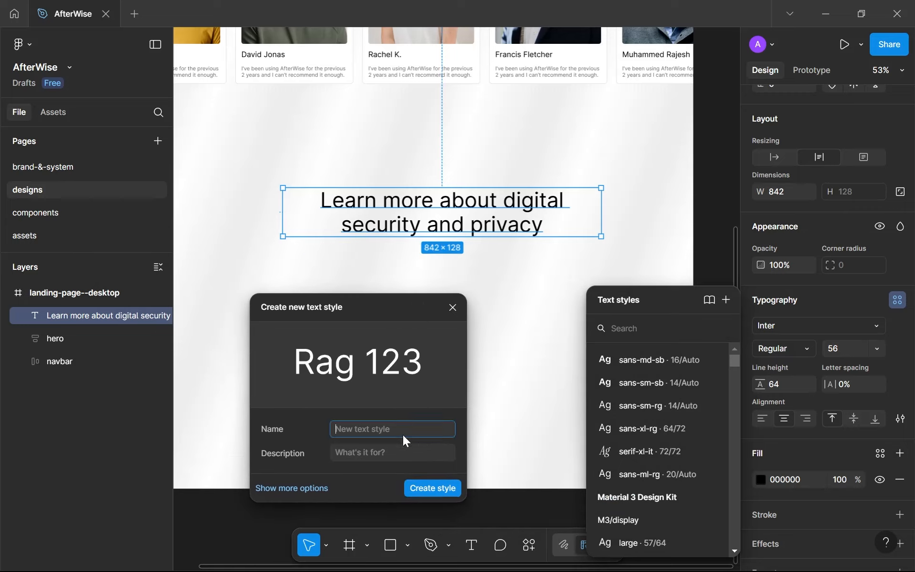
{"action": "type", "text": "sans-md"}
{"action": "key", "text": "BackSpace"}
{"action": "key", "text": "BackSpace"}
{"action": "type", "text": "lg-rg"}
{"action": "key", "text": "Return"}
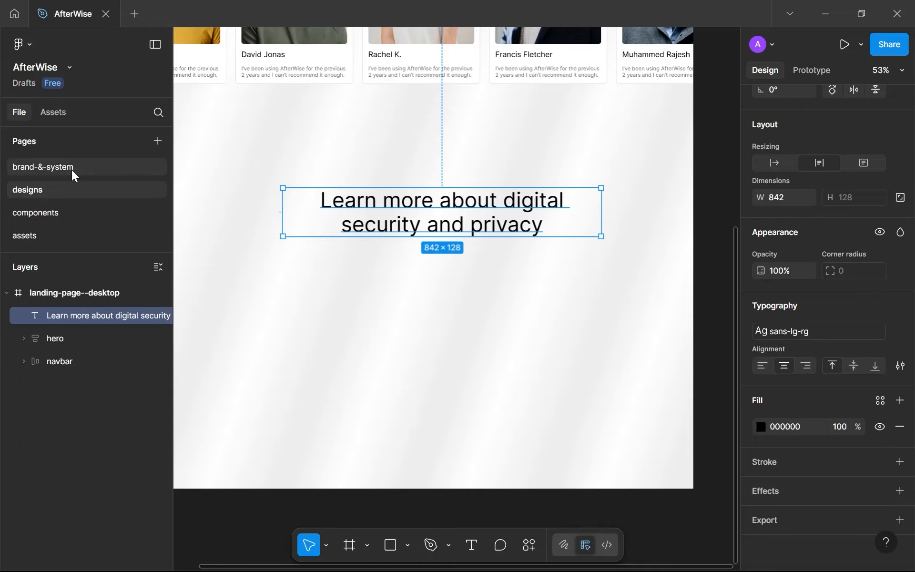
On the brand-&-system page, duplicate the "Sans serif extra large regular" sample and apply the sans-lg-rg text style to the copy
{"action": "left_click", "coordinate": [59, 168]}
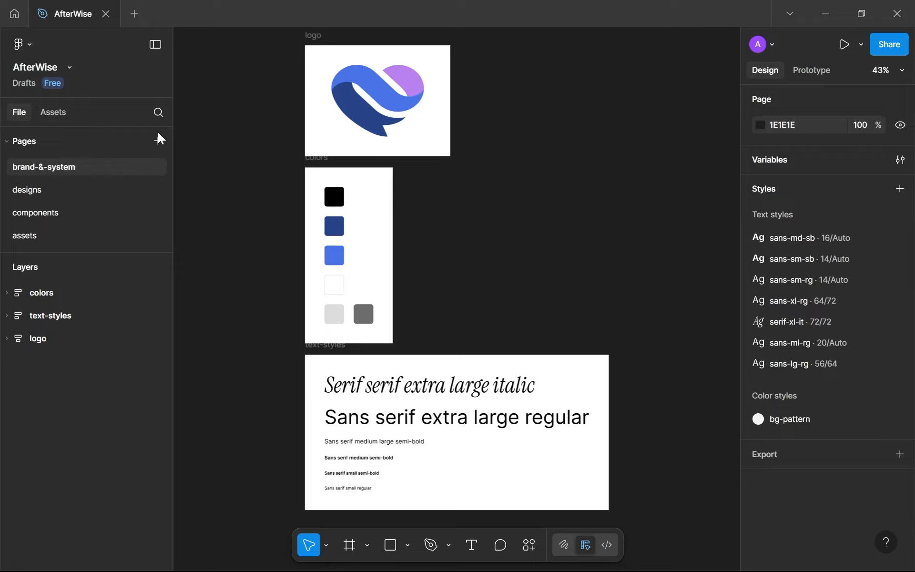
{"action": "scroll", "coordinate": [357, 263], "scroll_direction": "down", "scroll_amount": 3}
{"action": "scroll", "coordinate": [356, 263], "scroll_direction": "up", "scroll_amount": 2}
{"action": "scroll", "coordinate": [356, 263], "scroll_direction": "down", "scroll_amount": 2}
{"action": "left_click", "coordinate": [371, 300]}
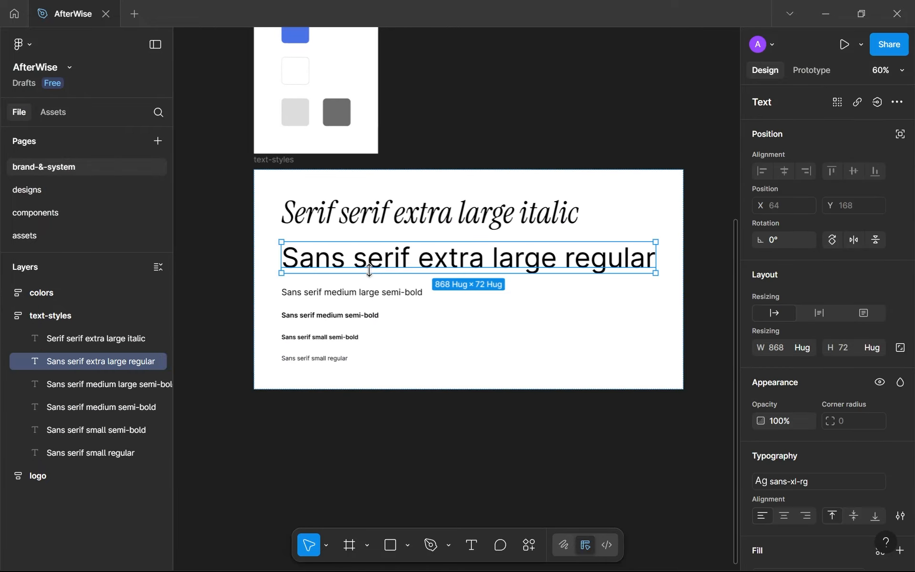
{"action": "scroll", "coordinate": [546, 297], "scroll_direction": "down", "scroll_amount": 1}
{"action": "scroll", "coordinate": [524, 281], "scroll_direction": "down", "scroll_amount": 1}
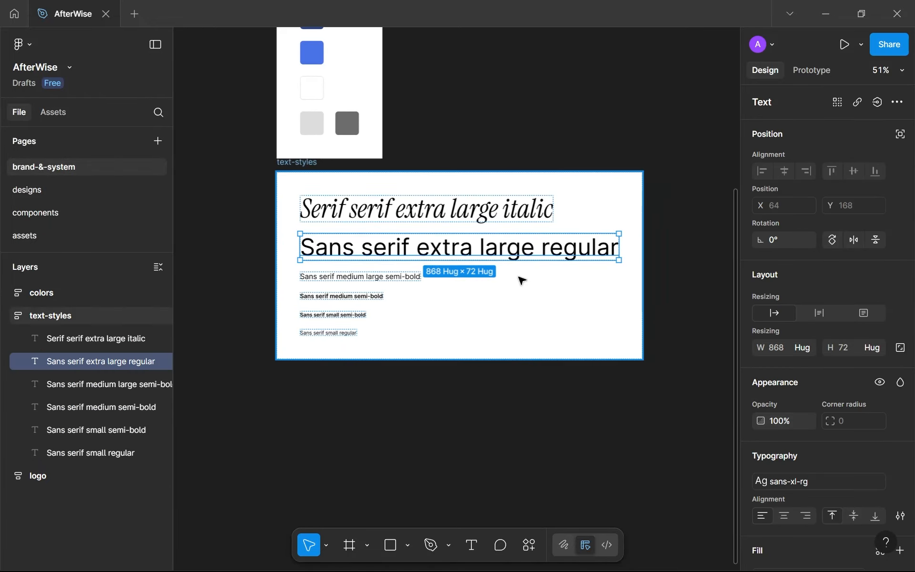
{"action": "key", "text": "ctrl+d"}
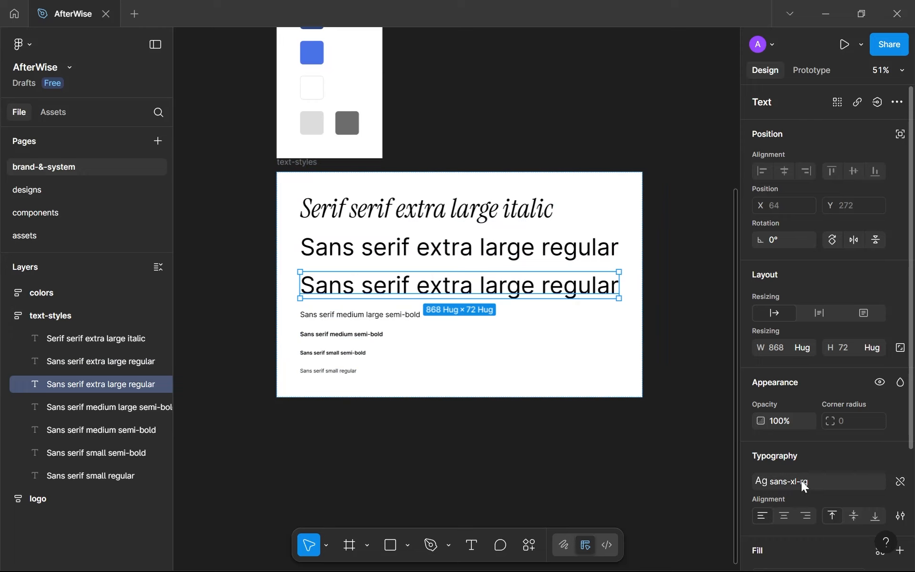
{"action": "left_click", "coordinate": [804, 485]}
{"action": "left_click", "coordinate": [663, 510]}
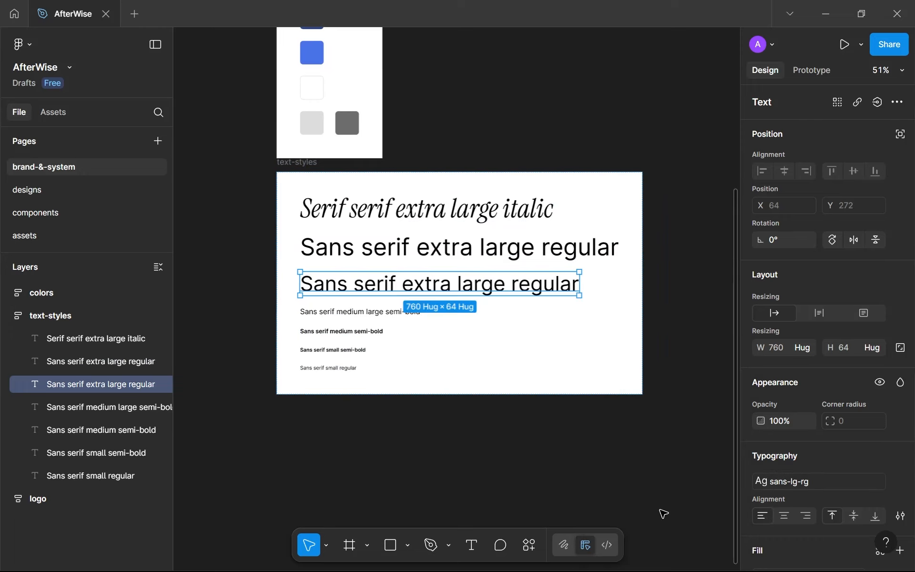
Remove the word "extra" from the duplicated sample so it reads "Sans serif large regular"
{"action": "key", "text": "Return"}
{"action": "double_click", "coordinate": [426, 284]}
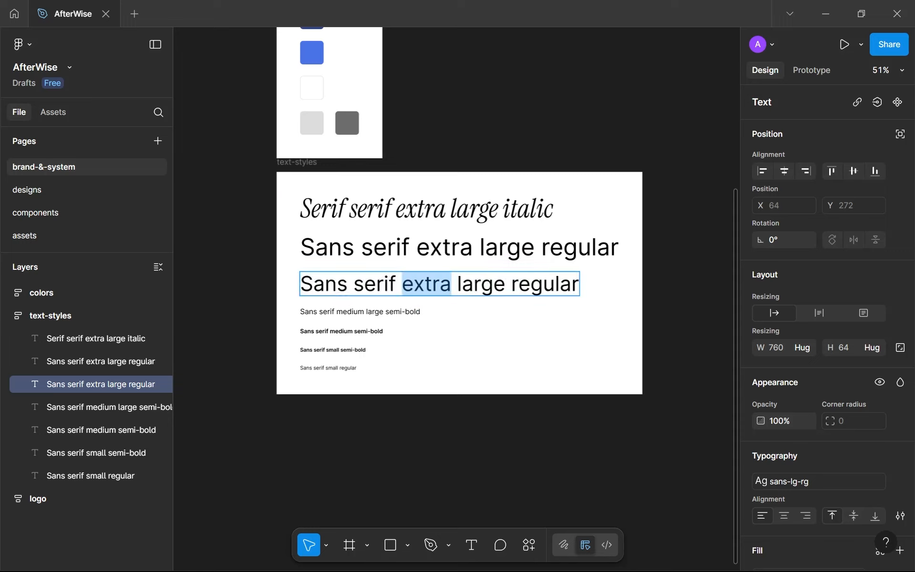
{"action": "key", "text": "BackSpace"}
{"action": "key", "text": "BackSpace"}
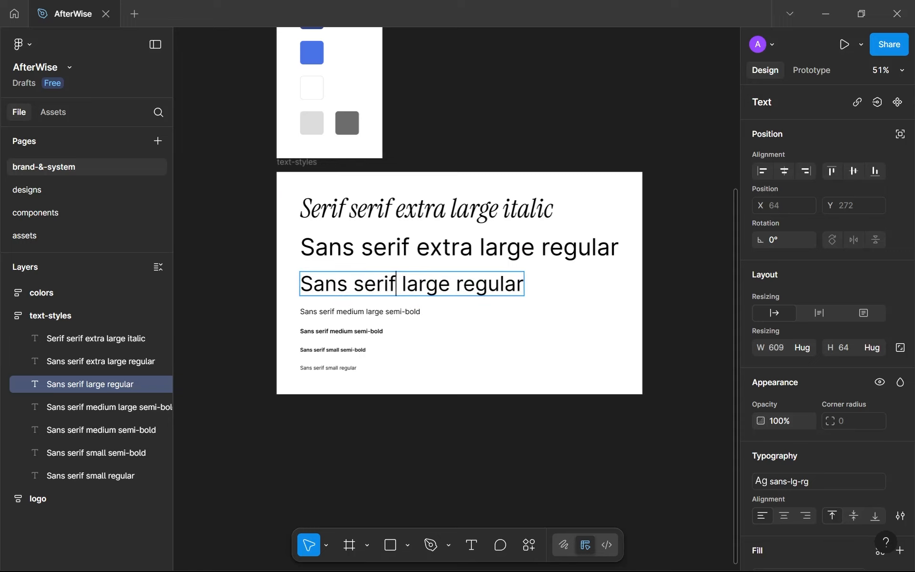
{"action": "key", "text": "Escape"}
{"action": "key", "text": "Escape"}
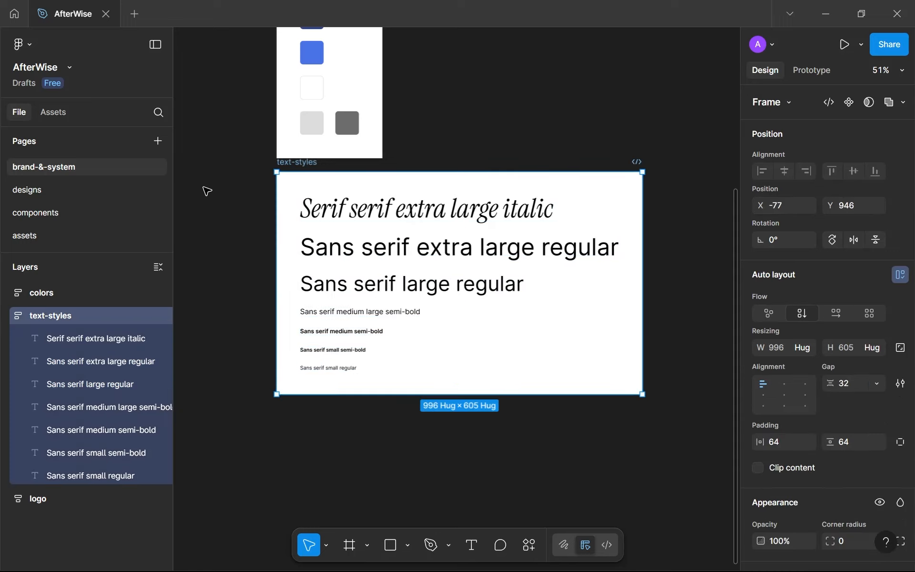
Back on the designs page, narrow the "Learn more about digital security and privacy" text box to about 666 wide
{"action": "left_click", "coordinate": [10, 190]}
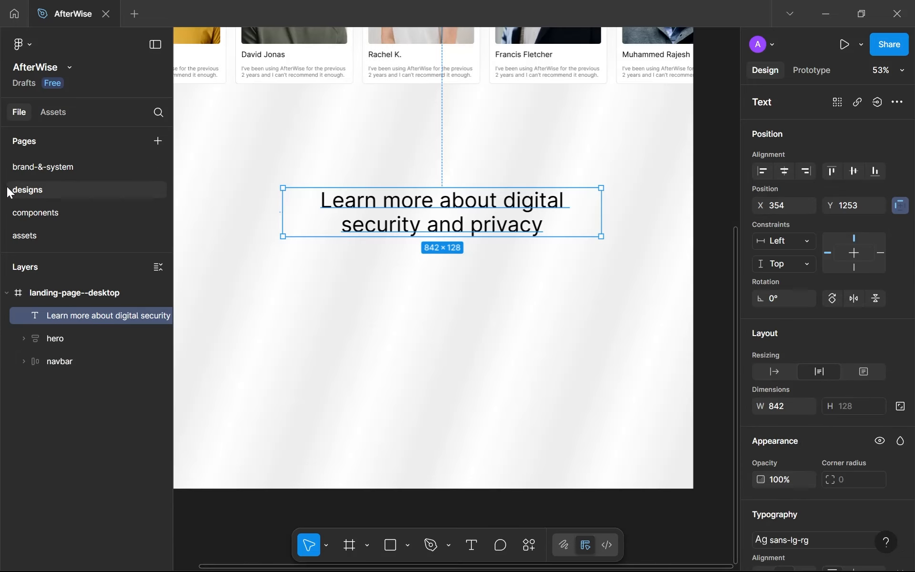
{"action": "left_click_drag", "start_coordinate": [418, 194], "coordinate": [401, 190]}
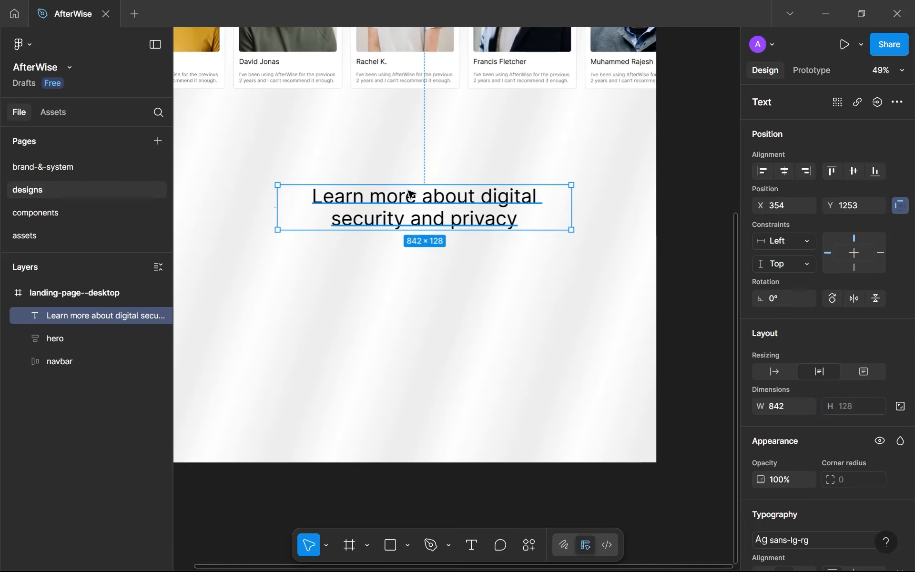
{"action": "double_click", "coordinate": [435, 203]}
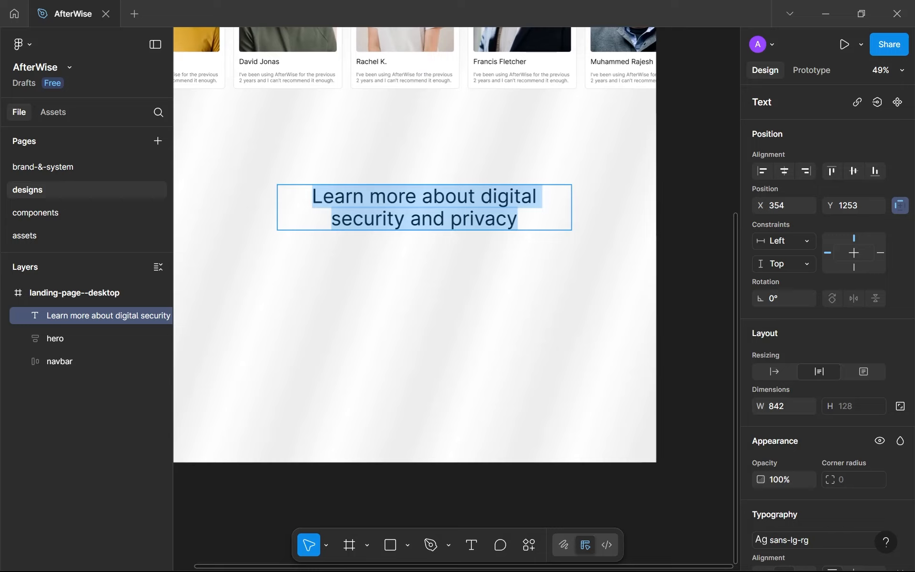
{"action": "key", "text": "Escape"}
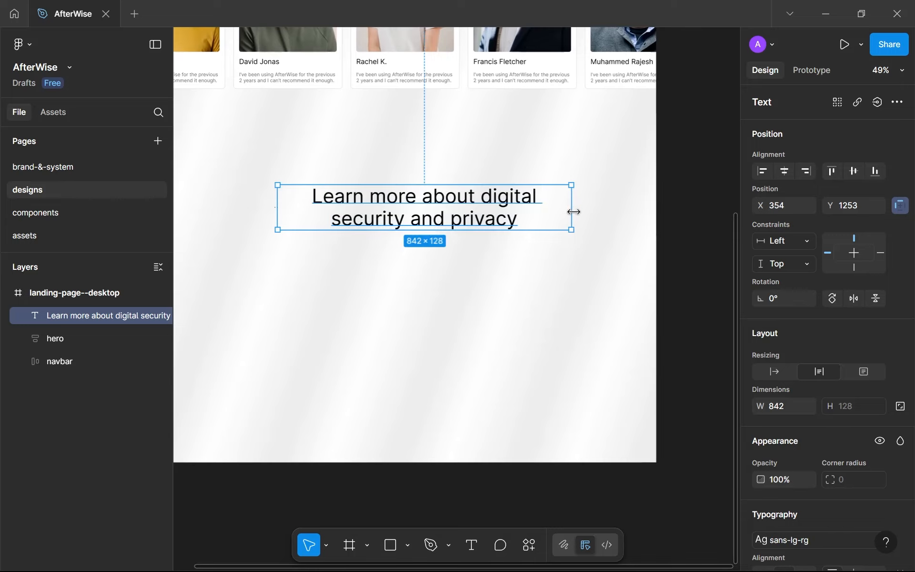
{"action": "left_click_drag", "start_coordinate": [572, 210], "coordinate": [510, 196]}
{"action": "scroll", "coordinate": [510, 198], "scroll_direction": "down", "scroll_amount": 5}
{"action": "left_click", "coordinate": [525, 246]}
{"action": "scroll", "coordinate": [525, 246], "scroll_direction": "down", "scroll_amount": 5}
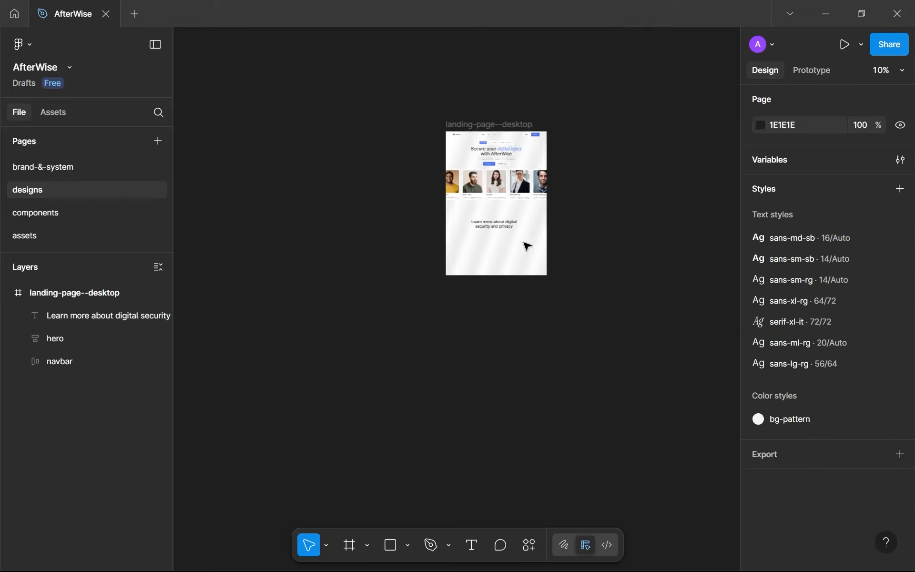
{"action": "left_click_drag", "start_coordinate": [525, 246], "coordinate": [539, 251]}
{"action": "scroll", "coordinate": [522, 248], "scroll_direction": "up", "scroll_amount": 5}
{"action": "scroll", "coordinate": [502, 237], "scroll_direction": "up", "scroll_amount": 3}
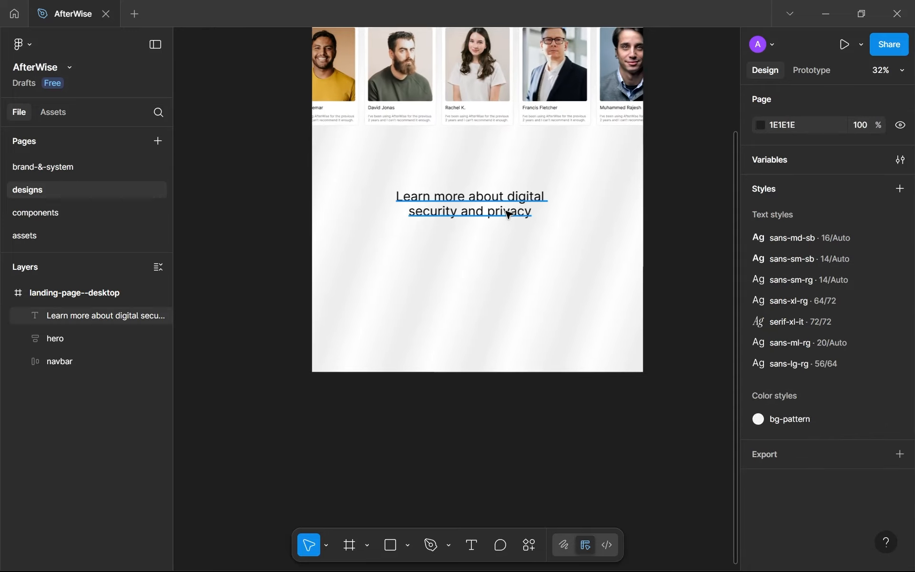
{"action": "left_click_drag", "start_coordinate": [508, 212], "coordinate": [469, 309]}
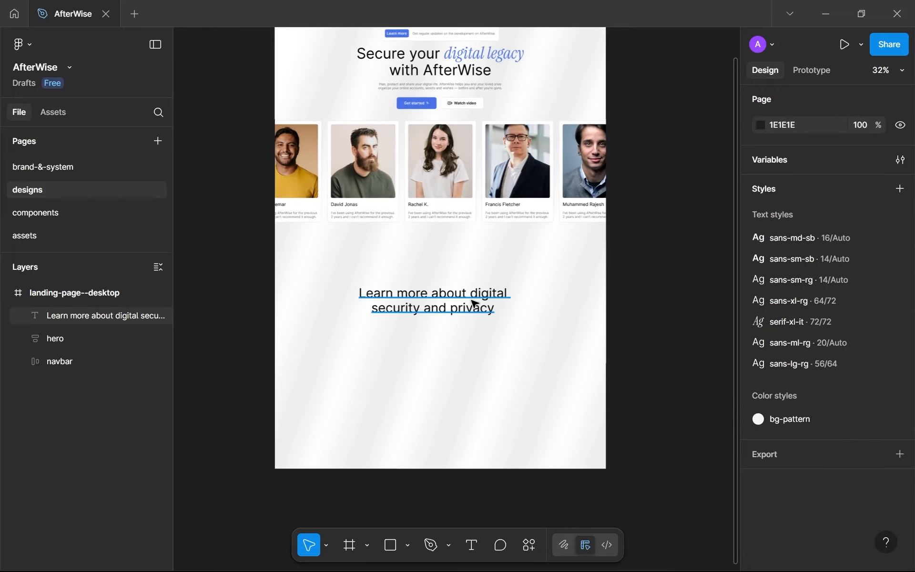
Check the text style used for "digital legacy" in the hero heading
{"action": "double_click", "coordinate": [471, 305]}
{"action": "left_click", "coordinate": [435, 55]}
{"action": "left_click_drag", "start_coordinate": [444, 54], "coordinate": [504, 55]}
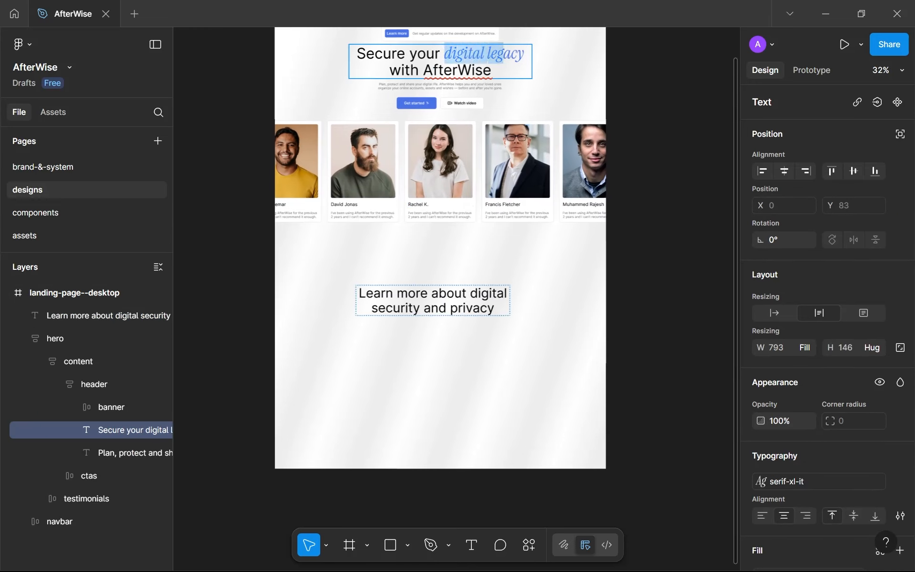
Detach the sans-lg-rg text style from the words "digital security" in the "Learn more about digital security and privacy" heading
{"action": "left_click", "coordinate": [431, 293]}
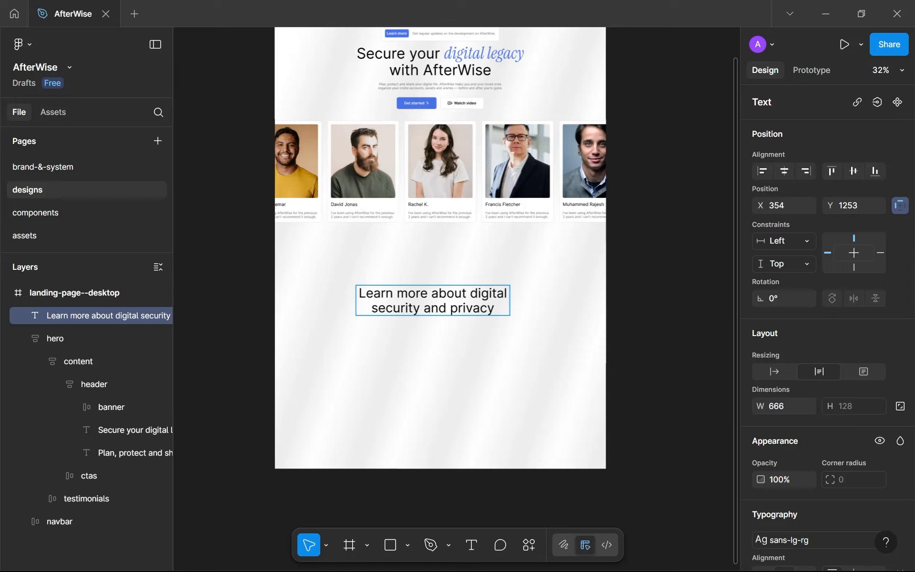
{"action": "left_click_drag", "start_coordinate": [470, 294], "coordinate": [421, 307]}
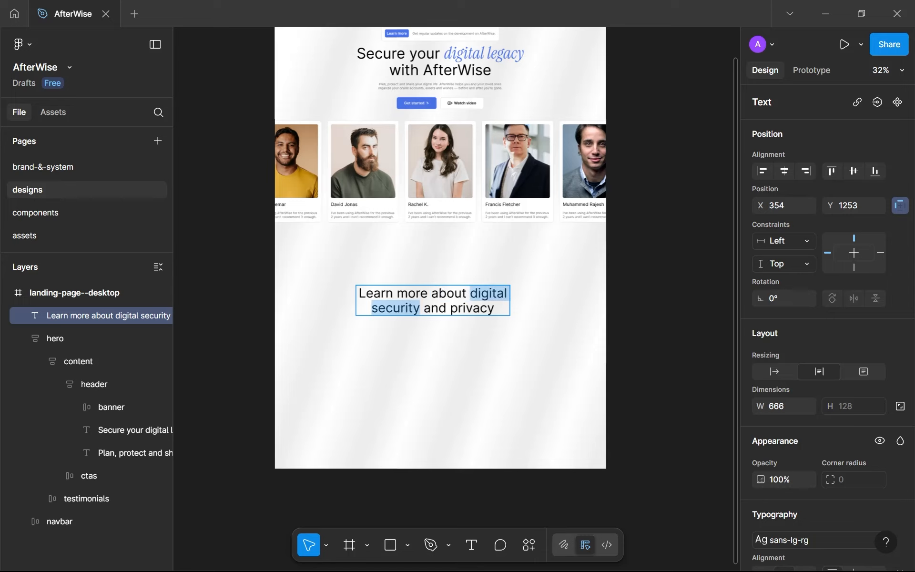
{"action": "scroll", "coordinate": [483, 296], "scroll_direction": "up", "scroll_amount": 5}
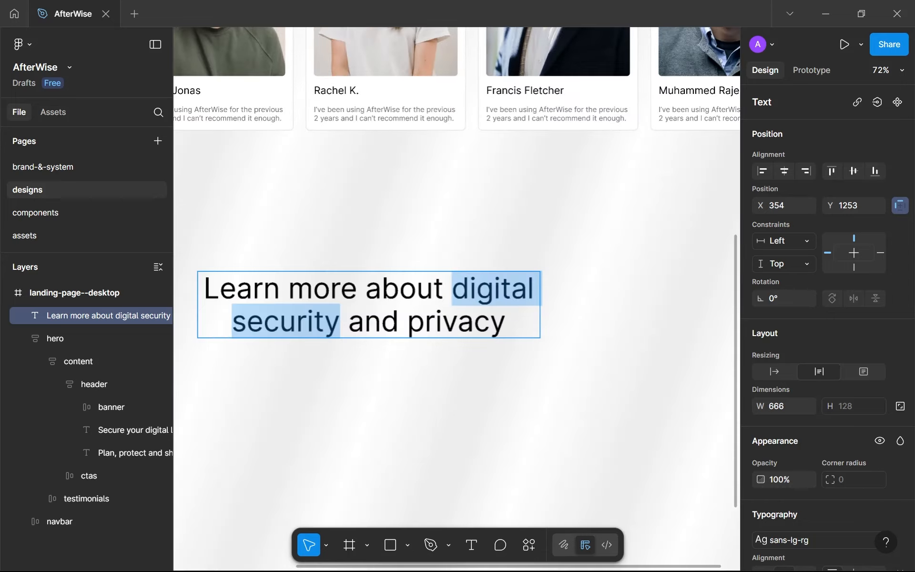
{"action": "scroll", "coordinate": [796, 256], "scroll_direction": "down", "scroll_amount": 5}
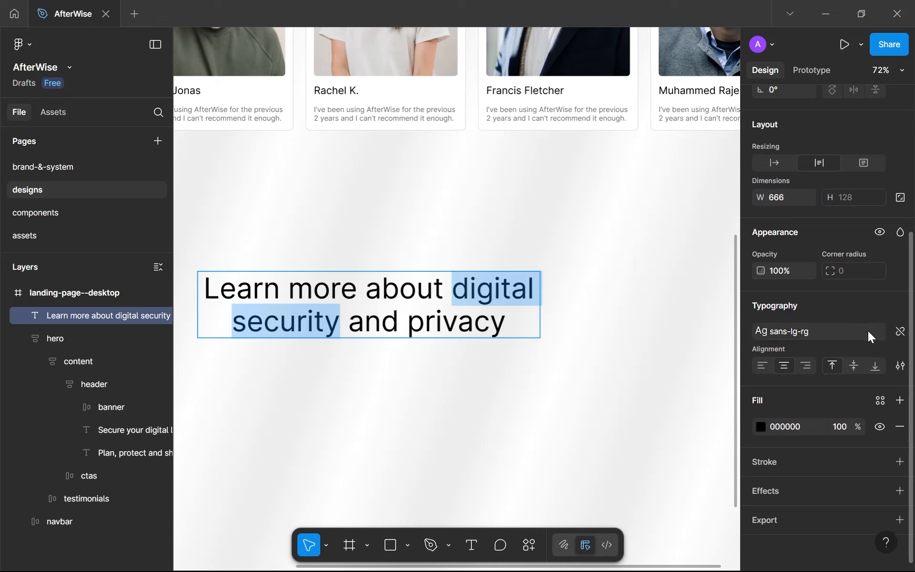
{"action": "left_click", "coordinate": [899, 331]}
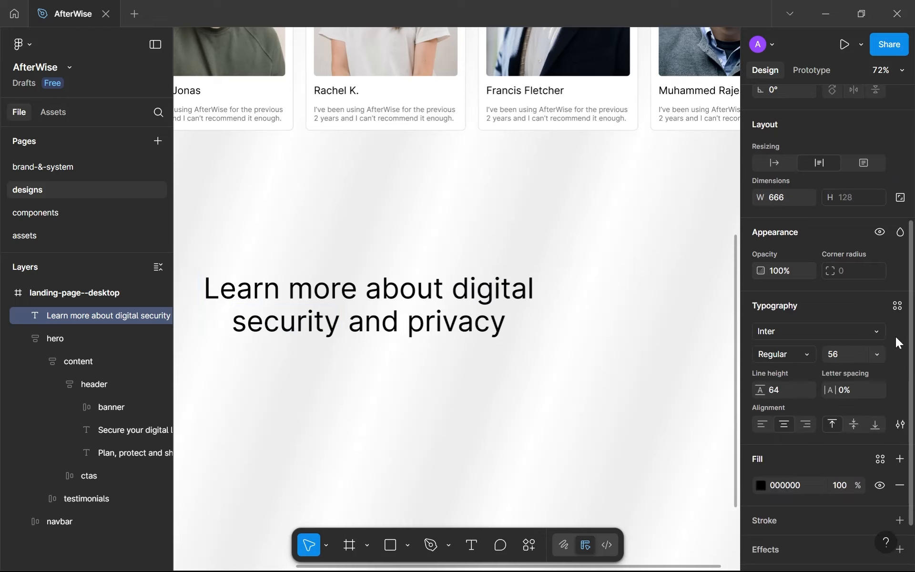
Set the font of "digital security" in the heading to Instrument Serif Italic
{"action": "left_click", "coordinate": [801, 333]}
{"action": "type", "text": "ins"}
{"action": "key", "text": "Down"}
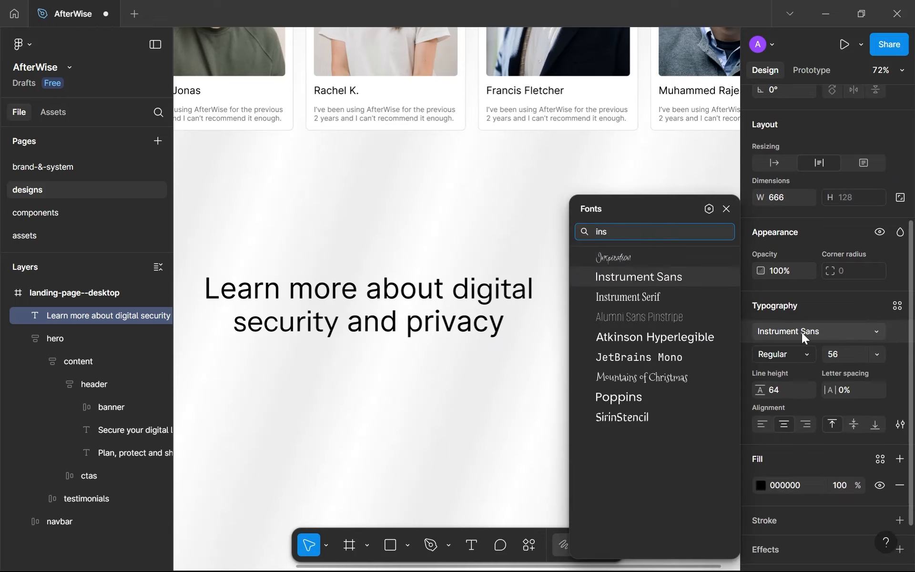
{"action": "key", "text": "Down"}
{"action": "key", "text": "Return"}
{"action": "left_click", "coordinate": [809, 361]}
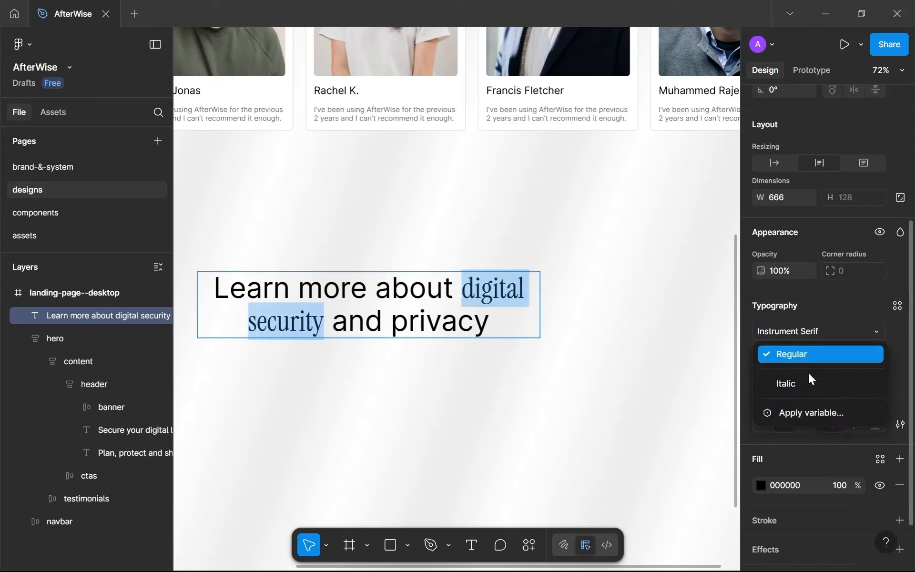
{"action": "left_click", "coordinate": [808, 377]}
Increase the font size of the italic words "digital security" to 64
{"action": "left_click", "coordinate": [852, 358]}
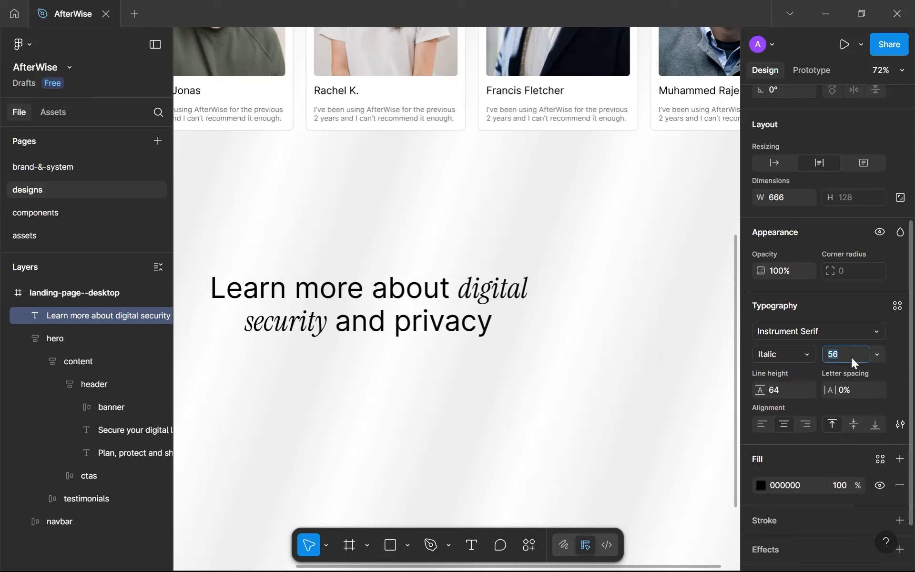
{"action": "key", "text": "Up"}
{"action": "key", "text": "Up"}
{"action": "key", "text": "Up"}
{"action": "key", "text": "Up"}
{"action": "key", "text": "Up"}
{"action": "key", "text": "Up"}
{"action": "key", "text": "Up"}
{"action": "key", "text": "Up"}
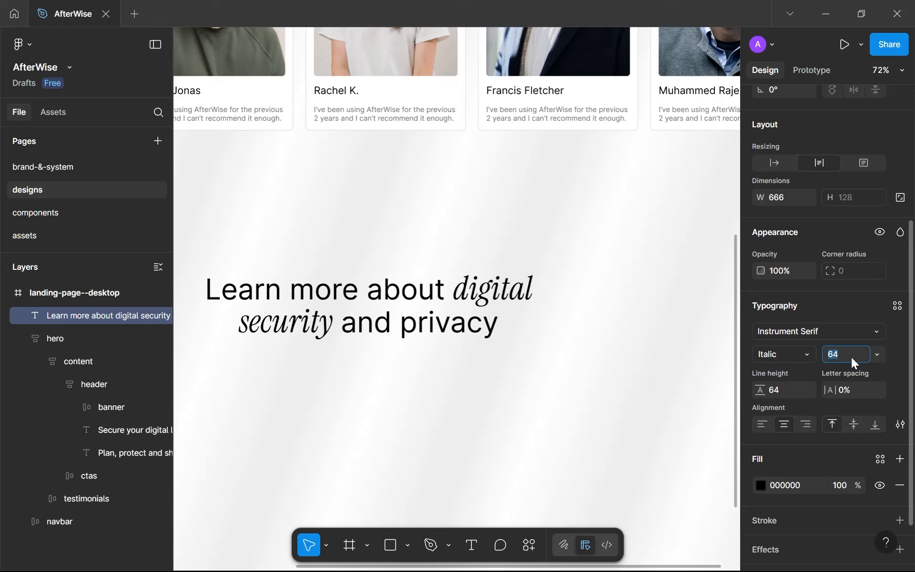
{"action": "scroll", "coordinate": [531, 196], "scroll_direction": "down", "scroll_amount": 5}
{"action": "scroll", "coordinate": [531, 196], "scroll_direction": "up", "scroll_amount": 2}
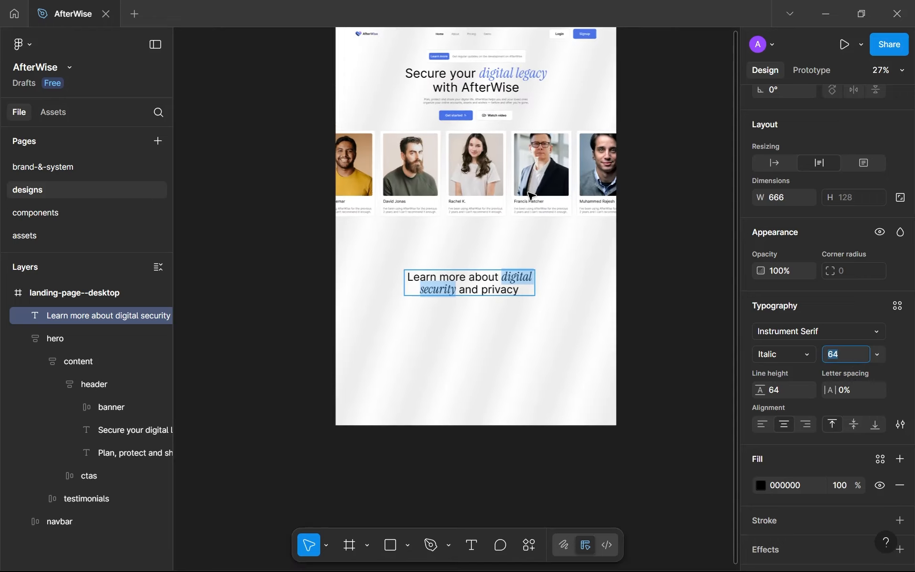
{"action": "key", "text": "Escape"}
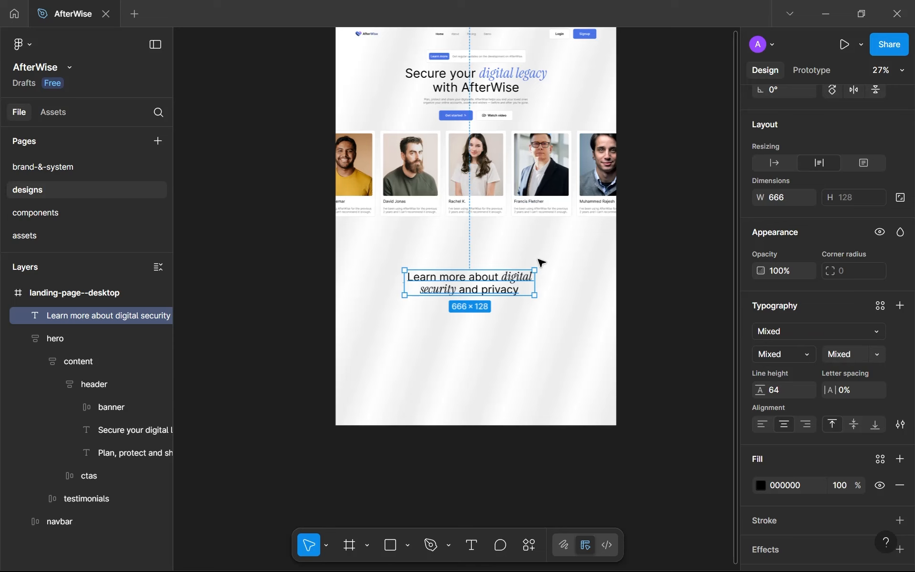
{"action": "scroll", "coordinate": [444, 312], "scroll_direction": "up", "scroll_amount": 3}
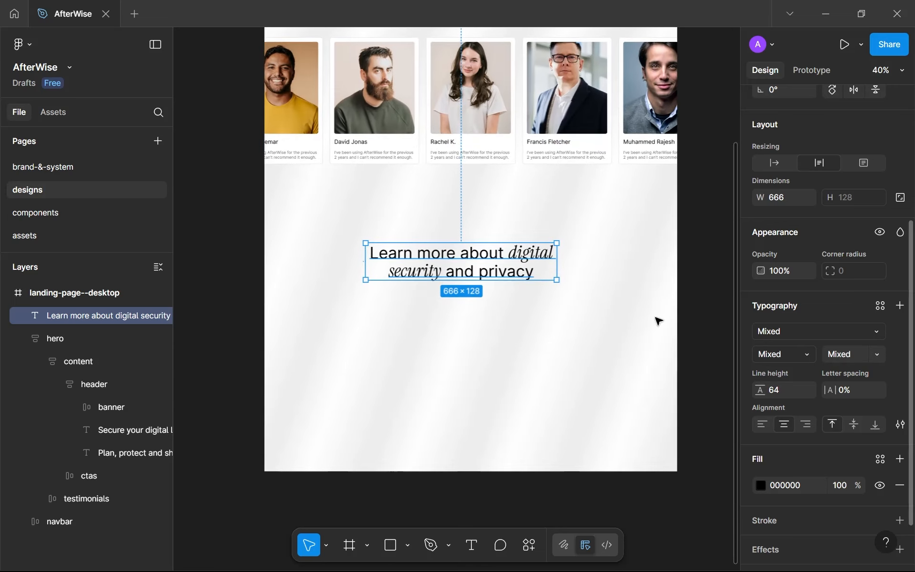
Create a new text style named serif-lg-it from the italic "digital security" text
{"action": "double_click", "coordinate": [527, 272]}
{"action": "left_click_drag", "start_coordinate": [509, 253], "coordinate": [441, 272]}
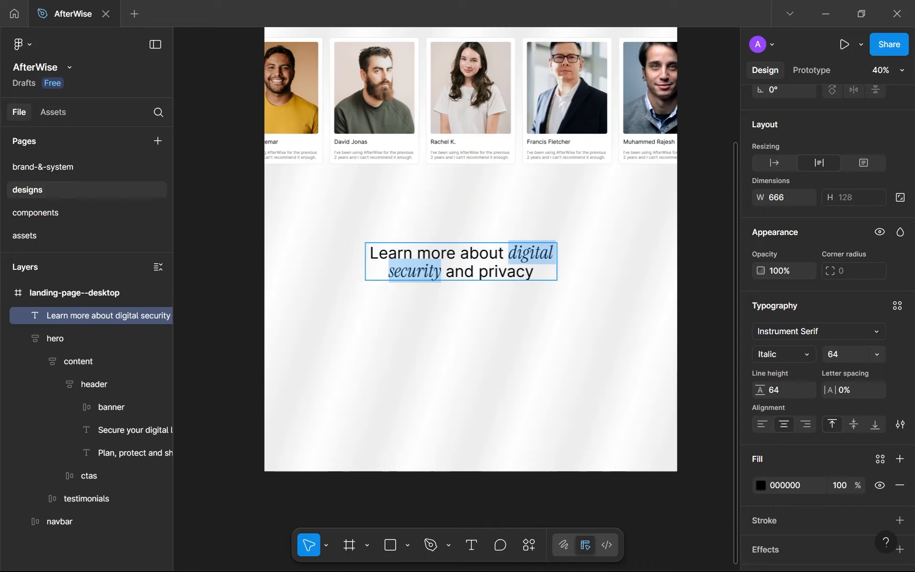
{"action": "left_click_drag", "start_coordinate": [503, 253], "coordinate": [441, 272]}
{"action": "scroll", "coordinate": [886, 329], "scroll_direction": "up", "scroll_amount": 3}
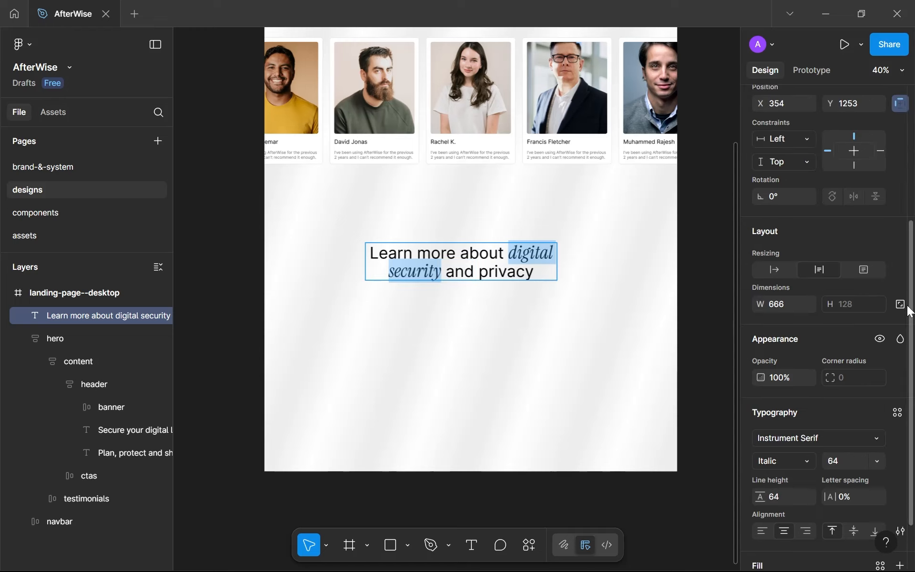
{"action": "left_click", "coordinate": [898, 413]}
{"action": "left_click", "coordinate": [724, 310]}
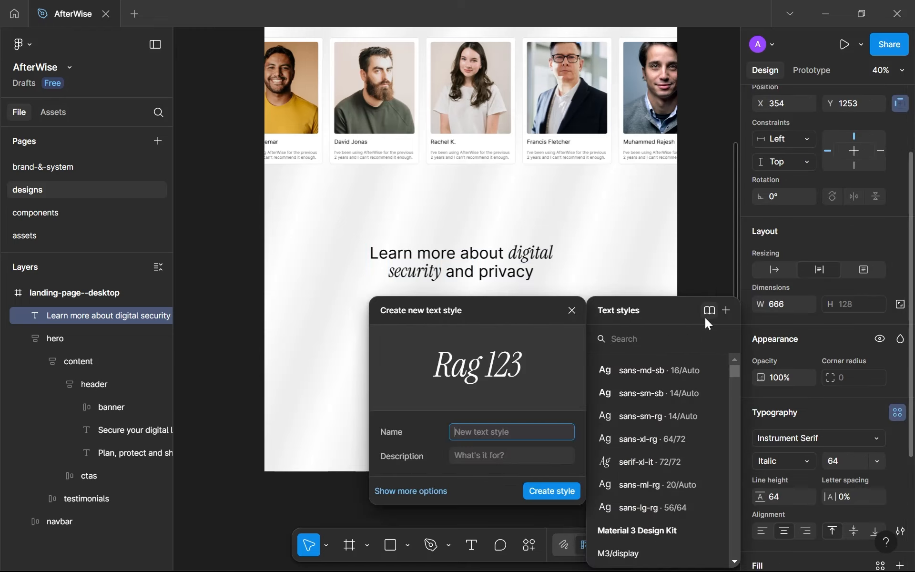
{"action": "type", "text": "serif-"}
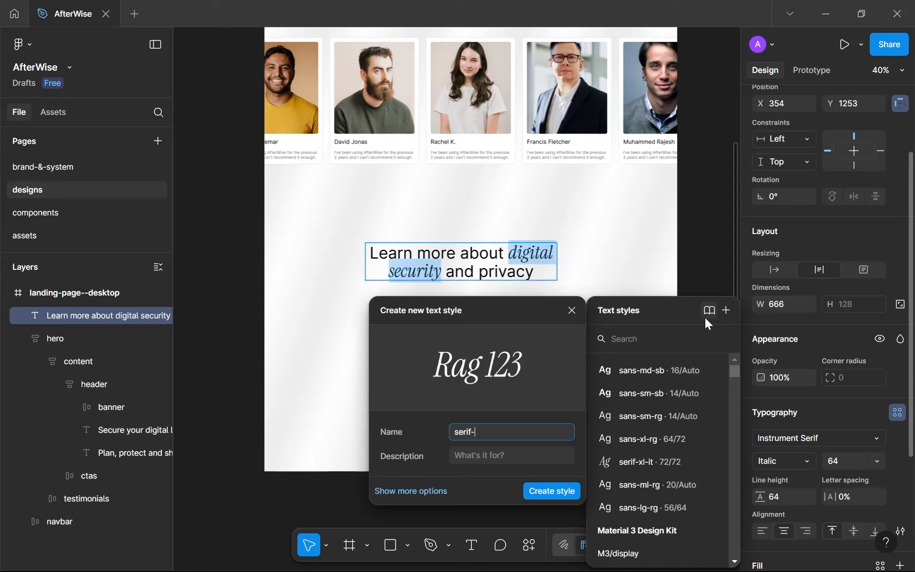
{"action": "type", "text": "lg-r"}
{"action": "key", "text": "Return"}
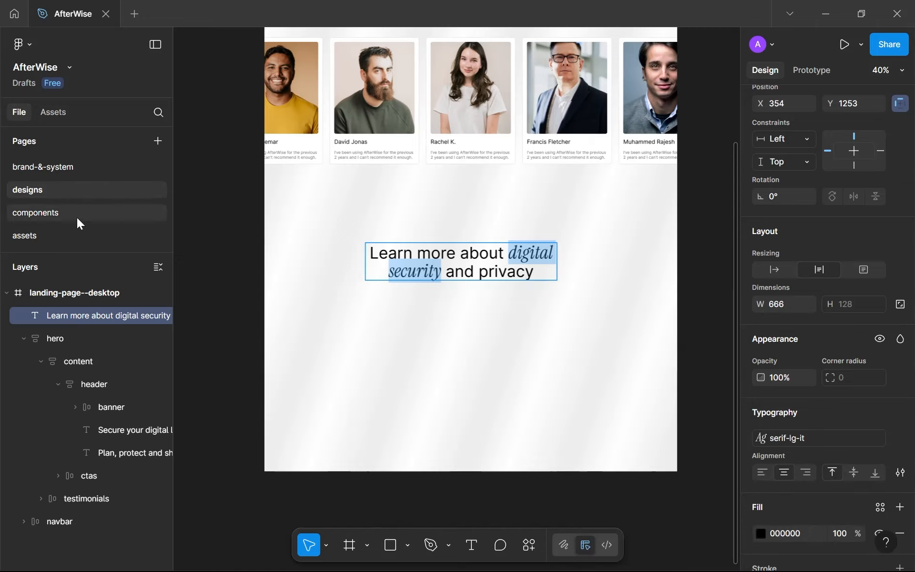
On the brand-&-system page, duplicate the "Serif serif extra large italic" sample and apply the serif-lg-it text style to the copy
{"action": "left_click", "coordinate": [90, 164]}
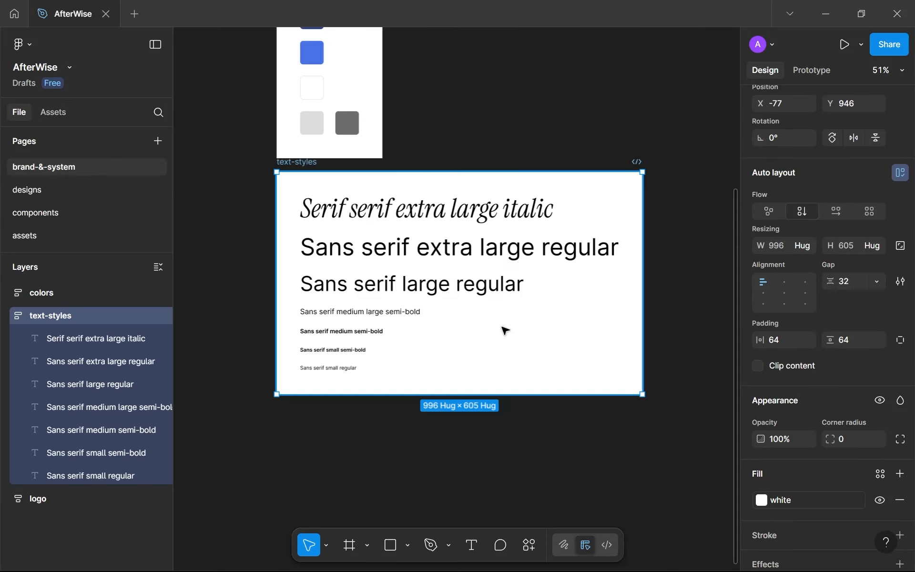
{"action": "left_click", "coordinate": [489, 227]}
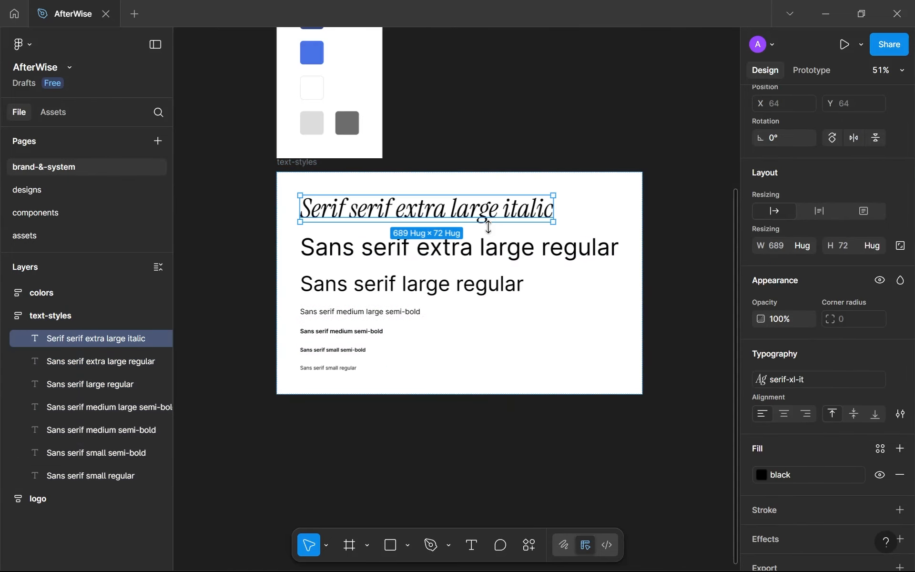
{"action": "key", "text": "ctrl+d"}
{"action": "left_click", "coordinate": [876, 383]}
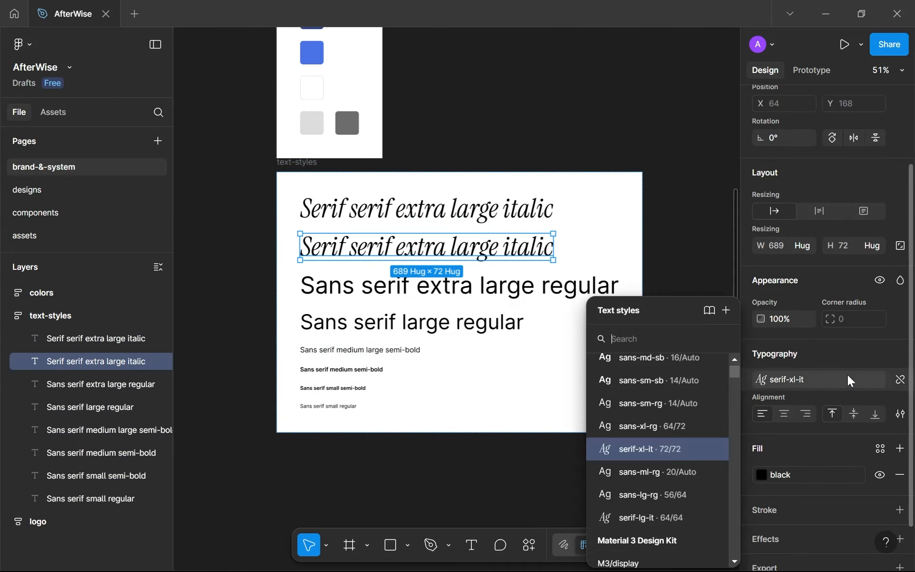
{"action": "left_click", "coordinate": [617, 515]}
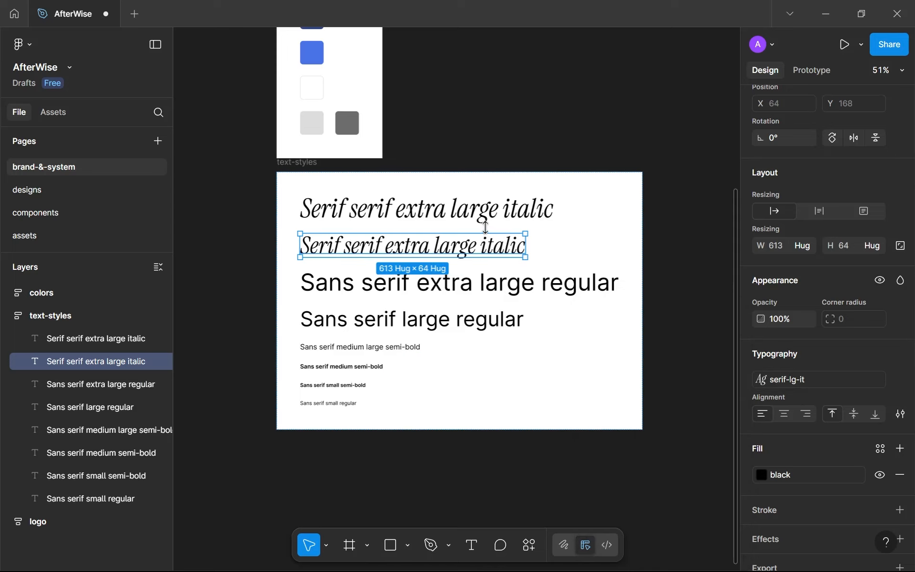
Remove the repeated word "serif" from both italic samples so each reads "Serif extra large italic"
{"action": "double_click", "coordinate": [449, 246]}
{"action": "left_click", "coordinate": [344, 246]}
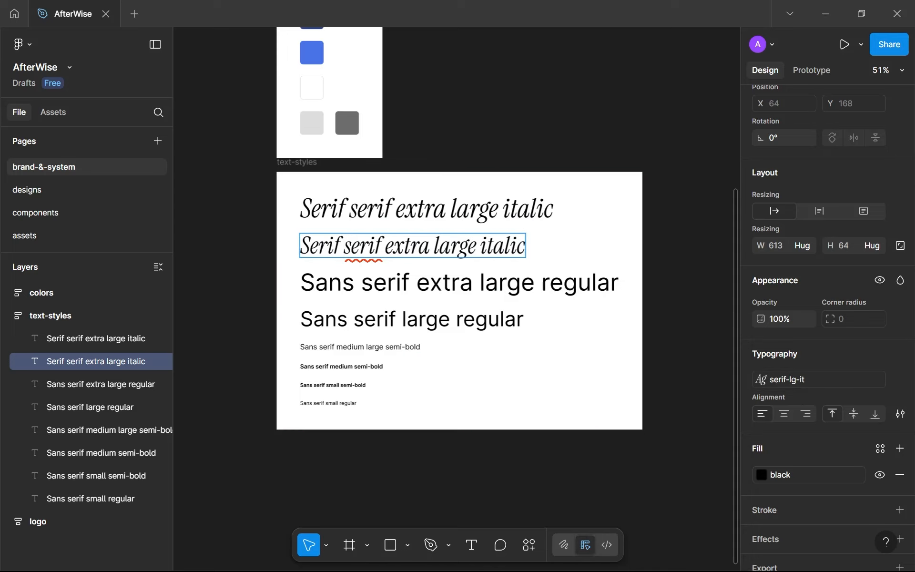
{"action": "double_click", "coordinate": [370, 209]}
{"action": "key", "text": "BackSpace"}
{"action": "key", "text": "BackSpace"}
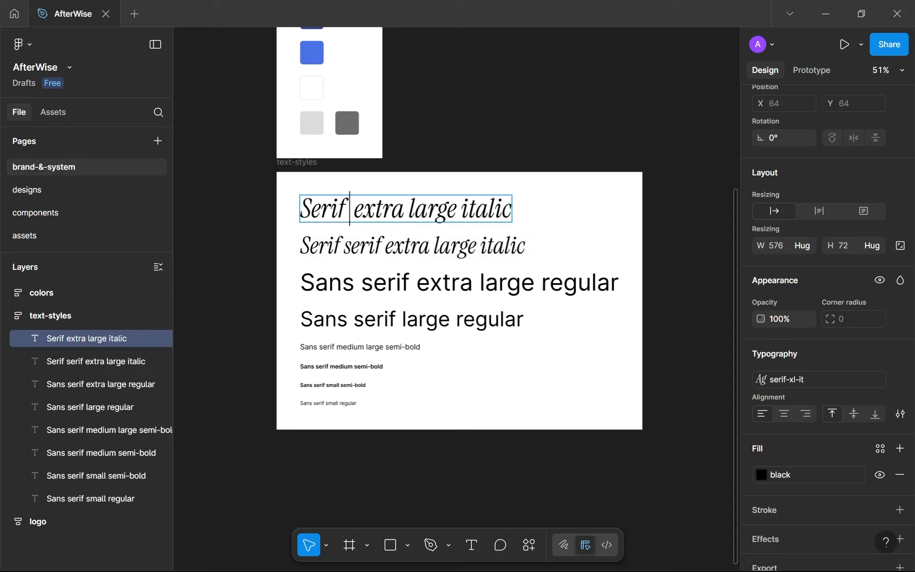
{"action": "double_click", "coordinate": [363, 246]}
{"action": "key", "text": "BackSpace"}
{"action": "key", "text": "BackSpace"}
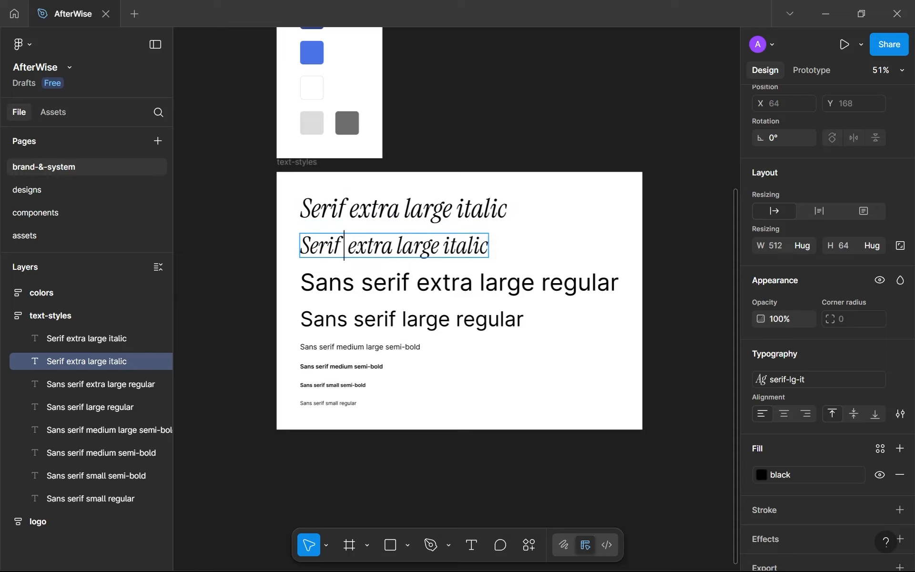
Remove the word "extra" from the second italic sample so it reads "Serif large italic"
{"action": "left_click_drag", "start_coordinate": [318, 246], "coordinate": [353, 246]}
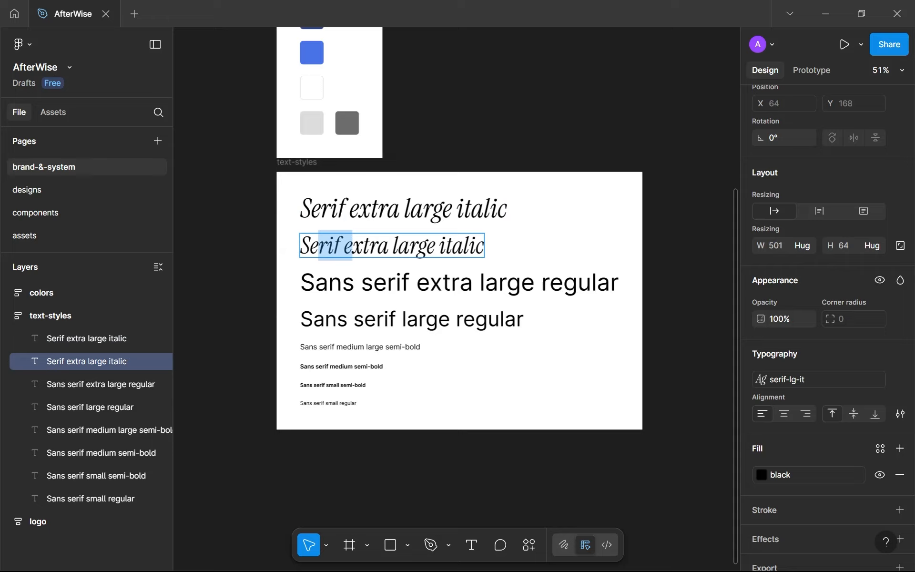
{"action": "left_click", "coordinate": [369, 246]}
{"action": "double_click", "coordinate": [375, 247]}
{"action": "key", "text": "BackSpace"}
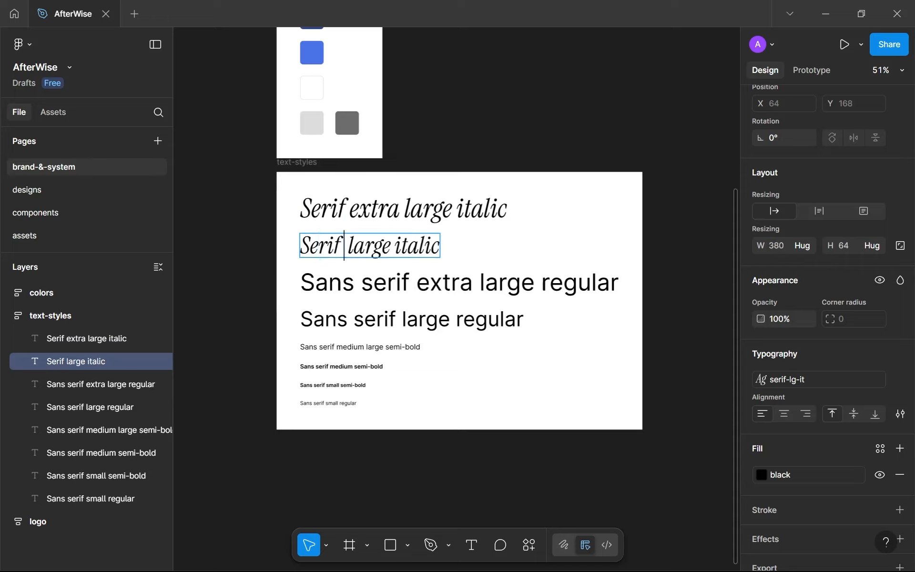
{"action": "key", "text": "BackSpace"}
{"action": "key", "text": "ctrl+shift+Right"}
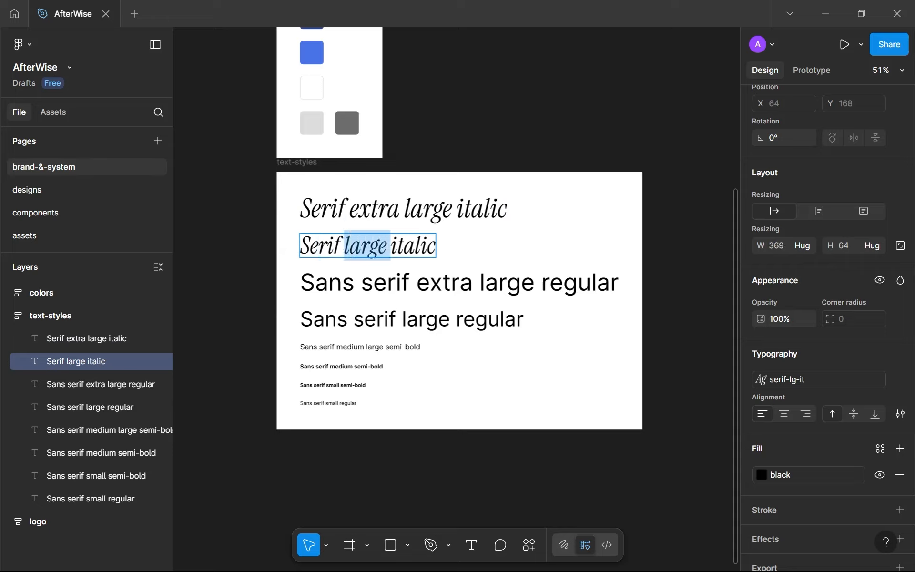
{"action": "key", "text": "Right"}
{"action": "key", "text": "shift+Right"}
{"action": "key", "text": "shift+Right"}
{"action": "key", "text": "shift+Right"}
{"action": "key", "text": "shift+Right"}
{"action": "key", "text": "shift+Right"}
{"action": "key", "text": "shift+Right"}
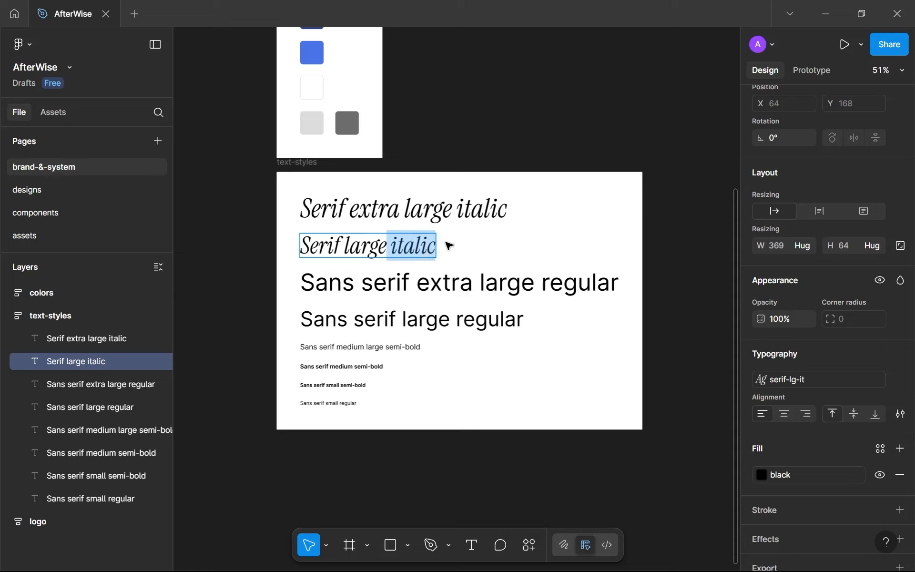
{"action": "key", "text": "Escape"}
Move the "Serif large italic" sample between "Sans serif extra large regular" and "Sans serif large regular" in the text-styles frame
{"action": "key", "text": "Down"}
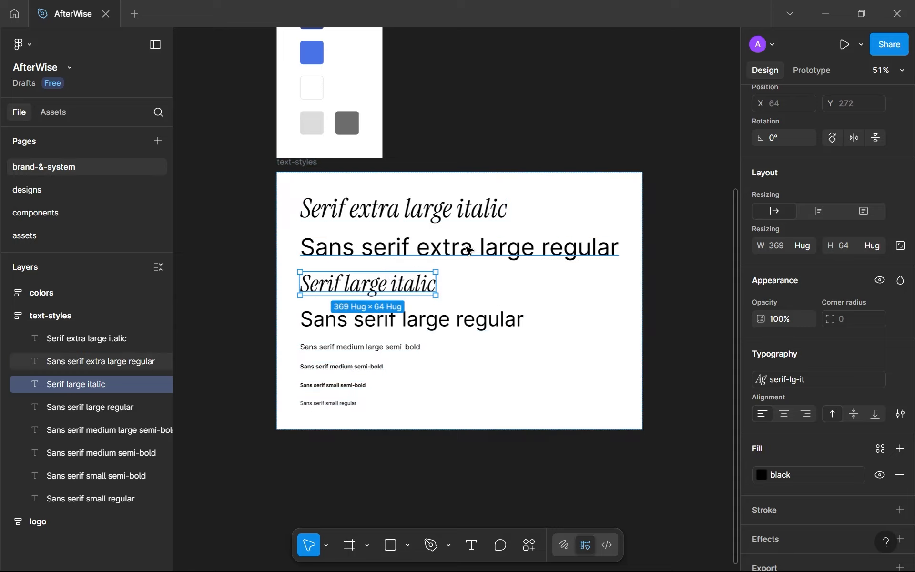
{"action": "key", "text": "Down"}
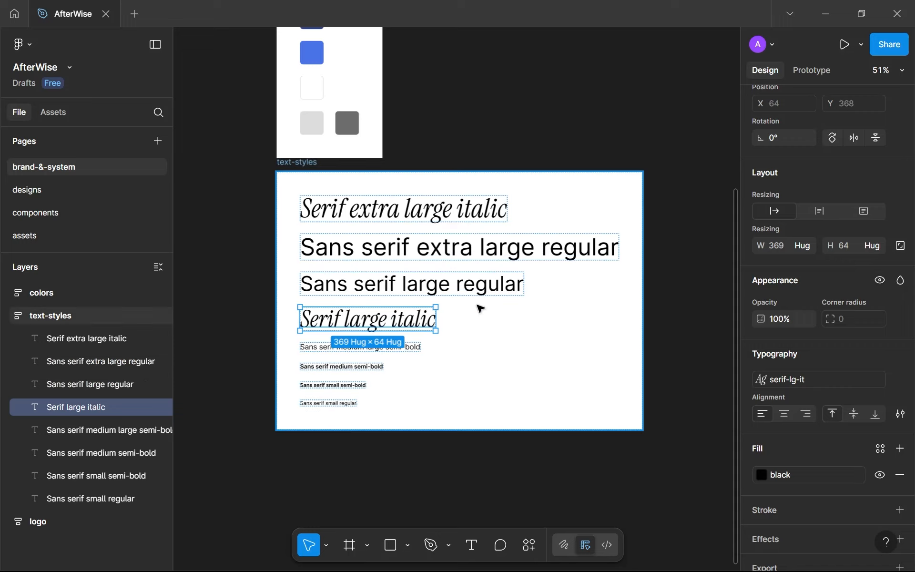
{"action": "key", "text": "Up"}
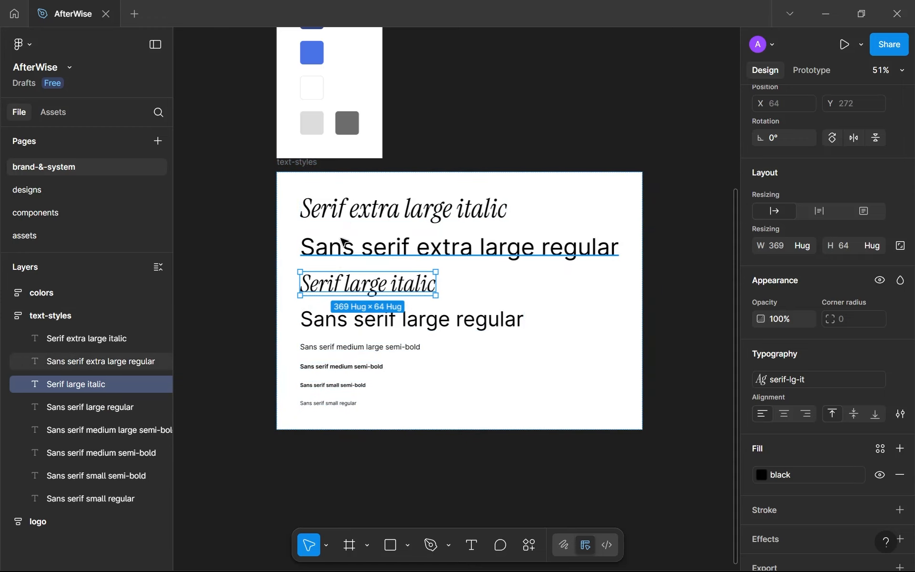
{"action": "scroll", "coordinate": [449, 317], "scroll_direction": "down", "scroll_amount": 2}
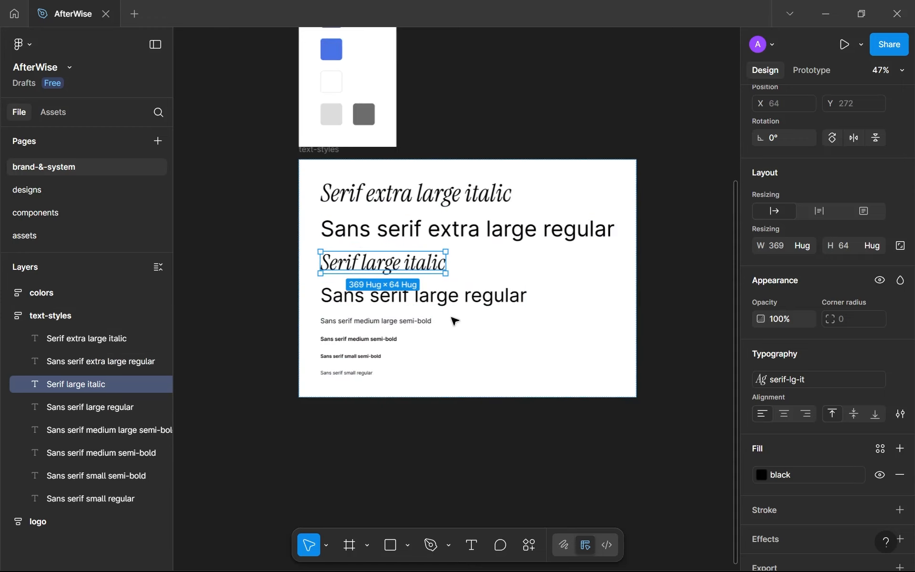
{"action": "scroll", "coordinate": [475, 331], "scroll_direction": "up", "scroll_amount": 1}
{"action": "left_click", "coordinate": [460, 437]}
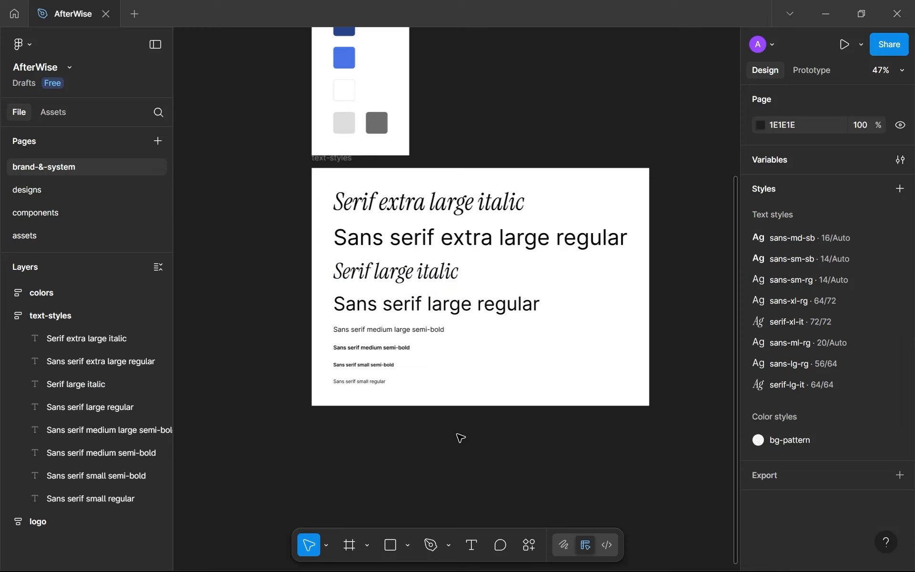
{"action": "scroll", "coordinate": [460, 436], "scroll_direction": "down", "scroll_amount": 3}
{"action": "scroll", "coordinate": [482, 321], "scroll_direction": "up", "scroll_amount": 3}
{"action": "scroll", "coordinate": [408, 352], "scroll_direction": "down", "scroll_amount": 3}
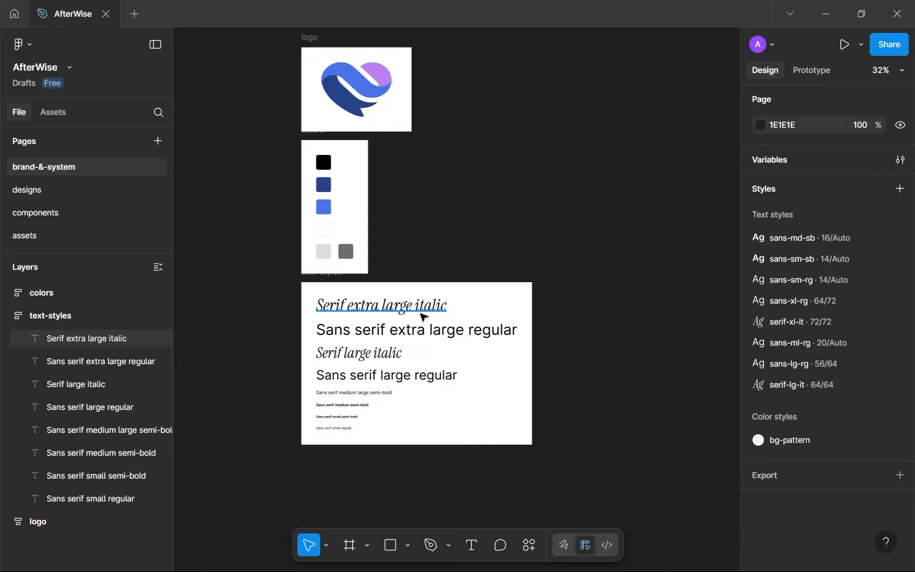
On the designs page, apply the purple--500 fill to the words "digital security" in the "Learn more about digital security and privacy" heading
{"action": "left_click", "coordinate": [100, 187]}
{"action": "double_click", "coordinate": [509, 251]}
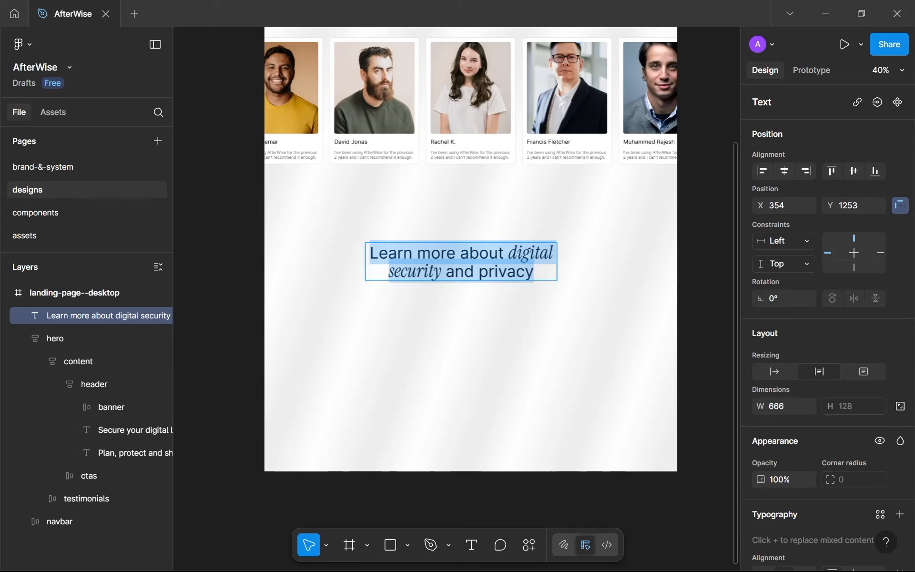
{"action": "left_click_drag", "start_coordinate": [509, 251], "coordinate": [441, 272]}
{"action": "scroll", "coordinate": [531, 348], "scroll_direction": "up", "scroll_amount": 5}
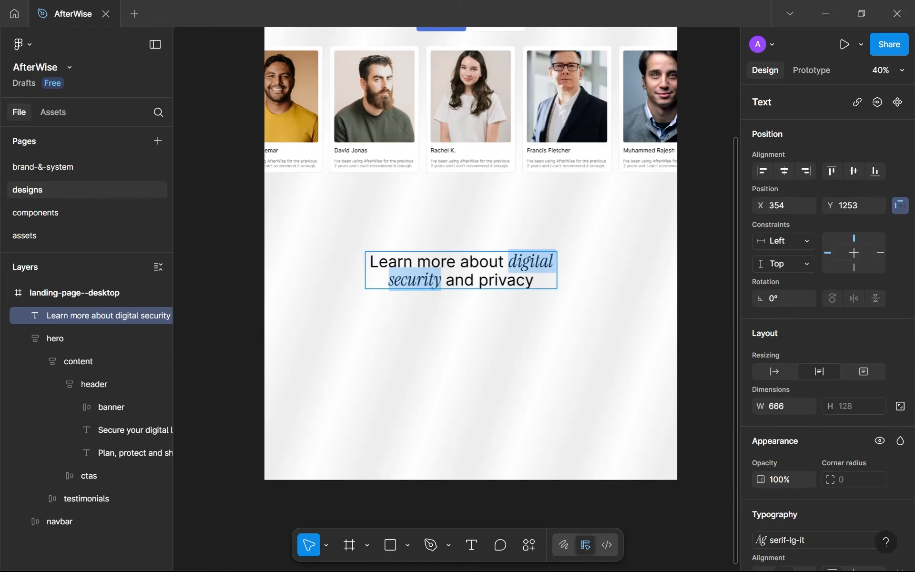
{"action": "scroll", "coordinate": [791, 515], "scroll_direction": "down", "scroll_amount": 1}
{"action": "scroll", "coordinate": [791, 514], "scroll_direction": "down", "scroll_amount": 4}
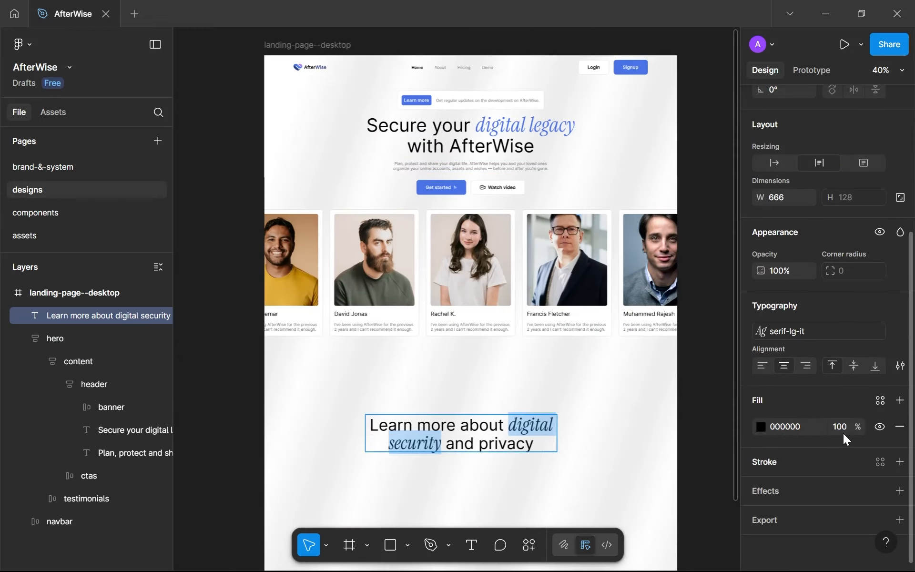
{"action": "left_click", "coordinate": [880, 401]}
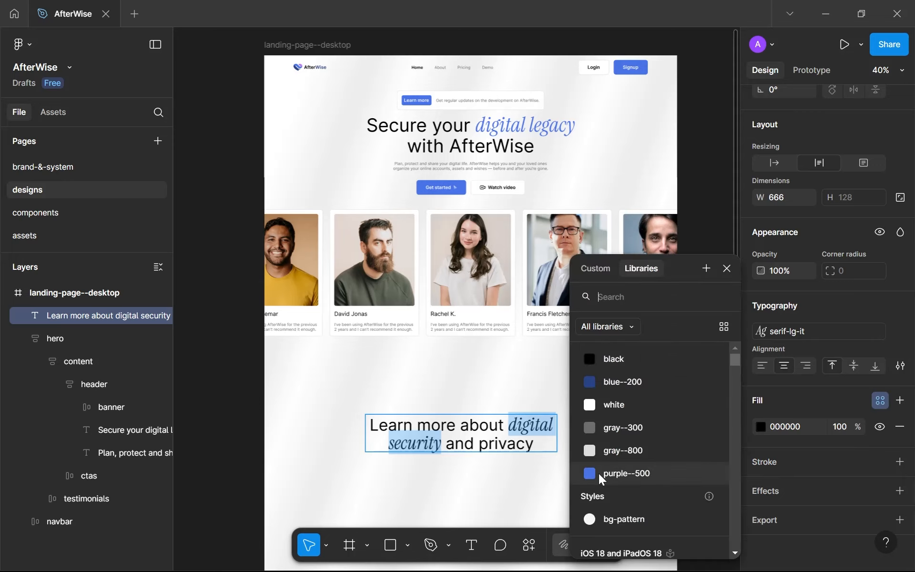
{"action": "left_click", "coordinate": [601, 473]}
{"action": "key", "text": "Escape"}
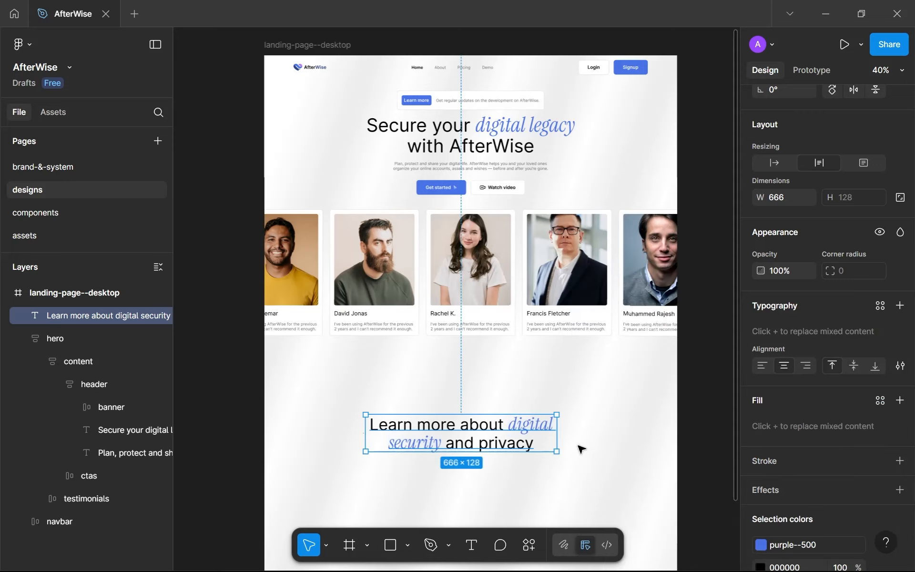
Move the "Learn more about digital security and privacy" heading up, closer to the testimonial cards
{"action": "scroll", "coordinate": [580, 446], "scroll_direction": "up", "scroll_amount": 5}
{"action": "scroll", "coordinate": [610, 424], "scroll_direction": "up", "scroll_amount": 4}
{"action": "scroll", "coordinate": [618, 327], "scroll_direction": "down", "scroll_amount": 7}
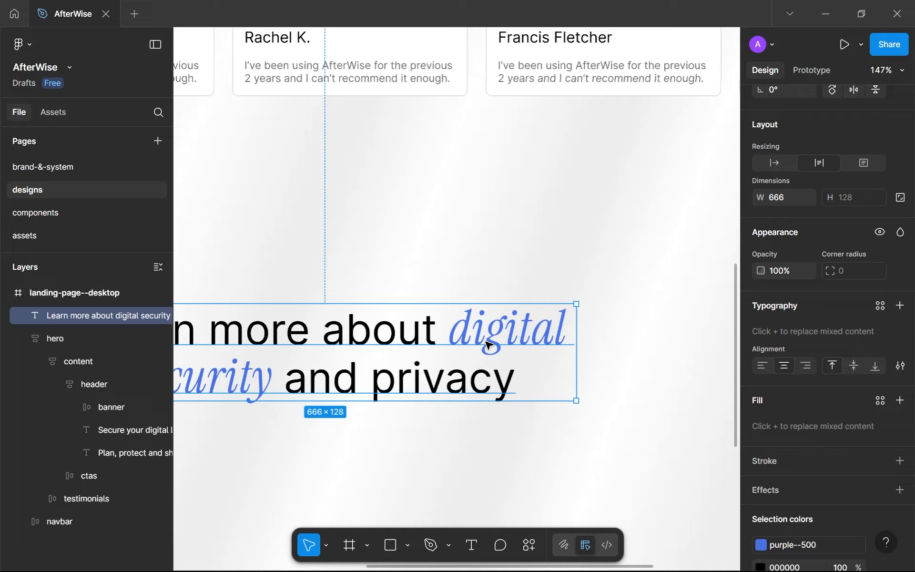
{"action": "left_click_drag", "start_coordinate": [459, 356], "coordinate": [452, 301]}
{"action": "left_click", "coordinate": [456, 366]}
{"action": "scroll", "coordinate": [456, 366], "scroll_direction": "down", "scroll_amount": 3}
{"action": "scroll", "coordinate": [456, 366], "scroll_direction": "up", "scroll_amount": 1}
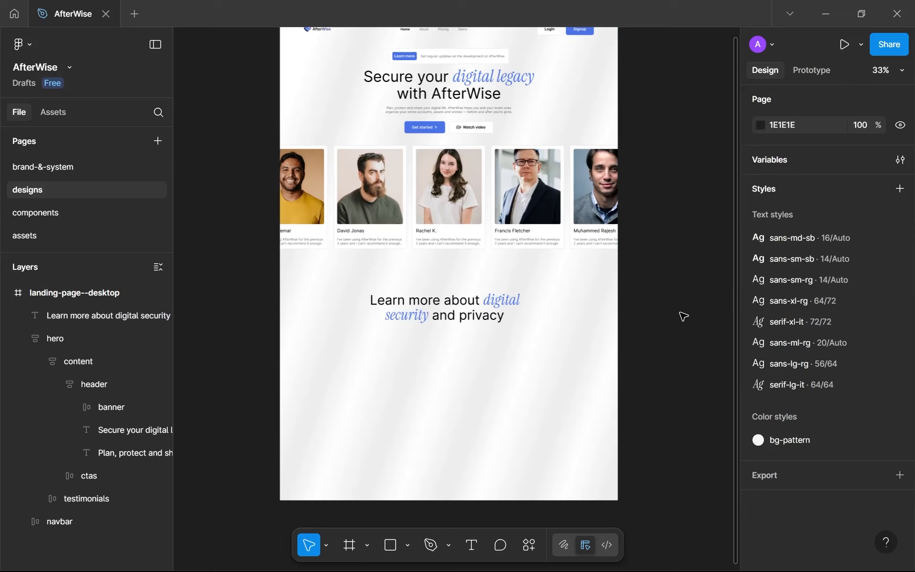
Duplicate the hero's "Plan, protect and share" paragraph and place the copy below the "Learn more about digital security and privacy" heading
{"action": "left_click", "coordinate": [428, 164]}
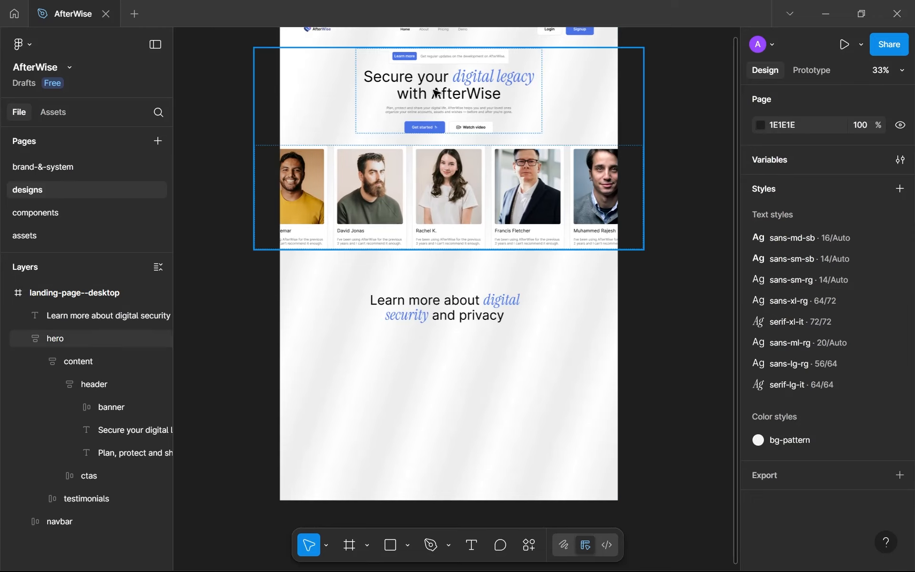
{"action": "left_click", "coordinate": [409, 113]}
{"action": "double_click", "coordinate": [408, 113]}
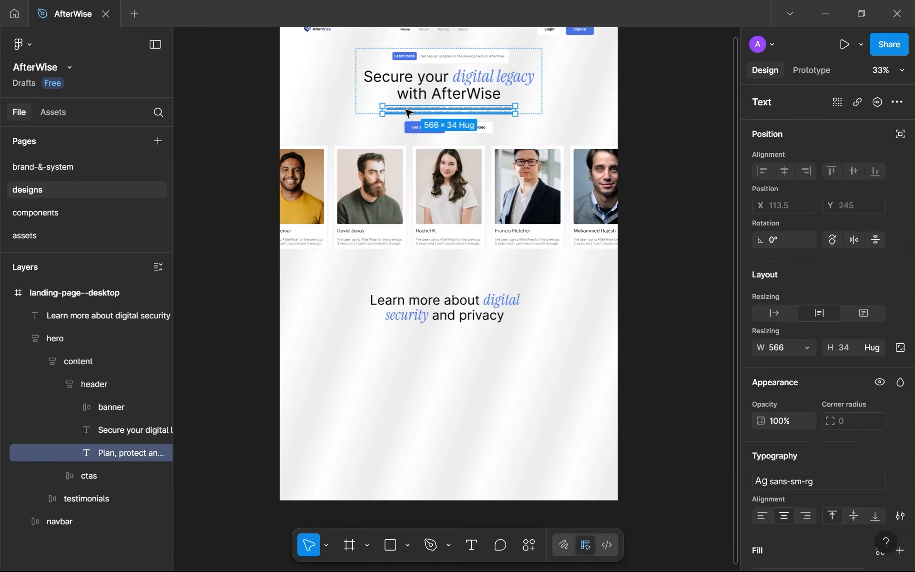
{"action": "key", "text": "ctrl+d"}
{"action": "left_click_drag", "start_coordinate": [412, 122], "coordinate": [409, 337]}
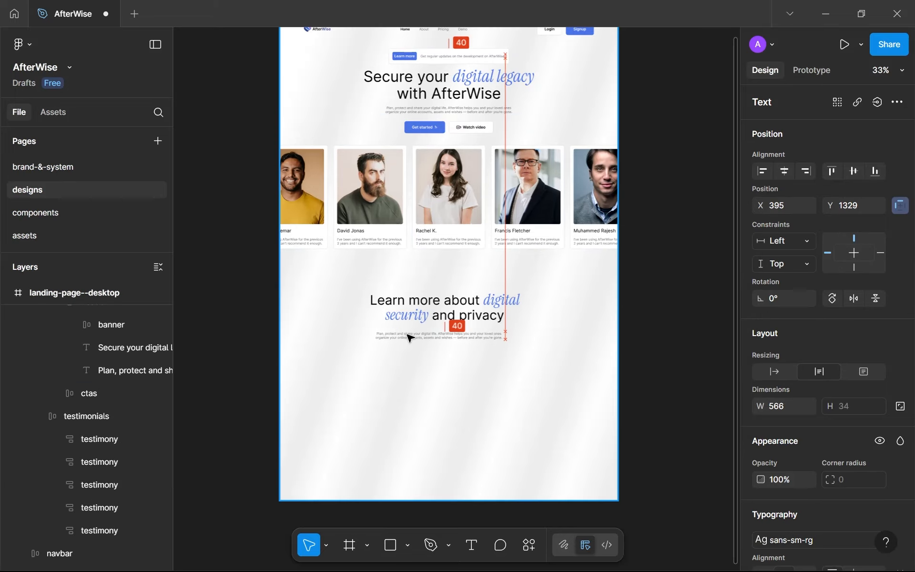
Replace the copied paragraph with "Watch our explainer video to gain more understanding of what services we offer and how we can make your digital identity safer."
{"action": "scroll", "coordinate": [409, 336], "scroll_direction": "up", "scroll_amount": 8}
{"action": "scroll", "coordinate": [403, 335], "scroll_direction": "down", "scroll_amount": 4}
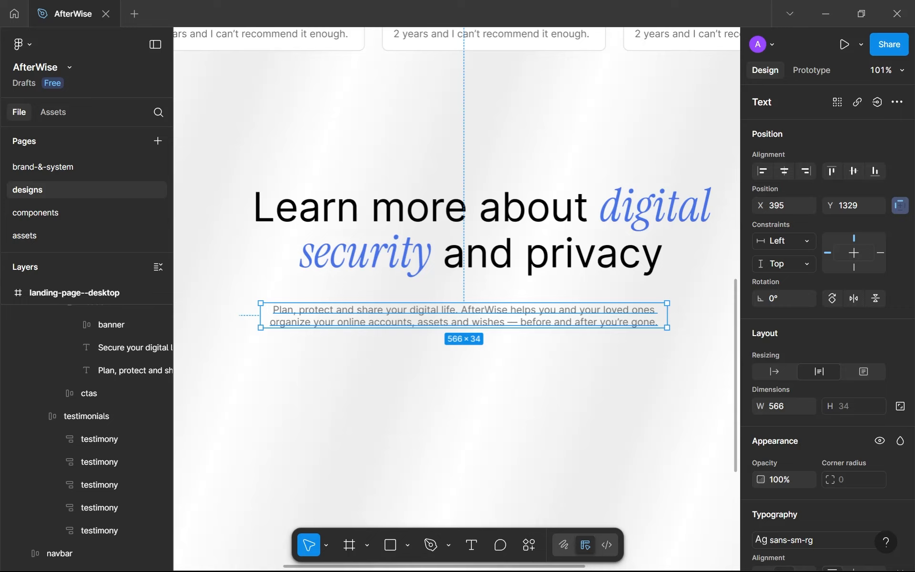
{"action": "double_click", "coordinate": [479, 319]}
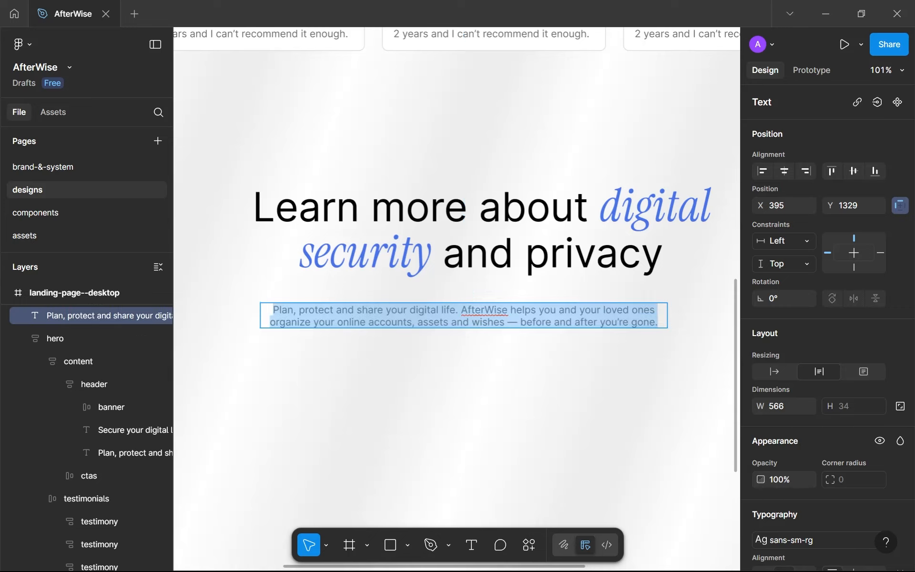
{"action": "type", "text": "Wat"}
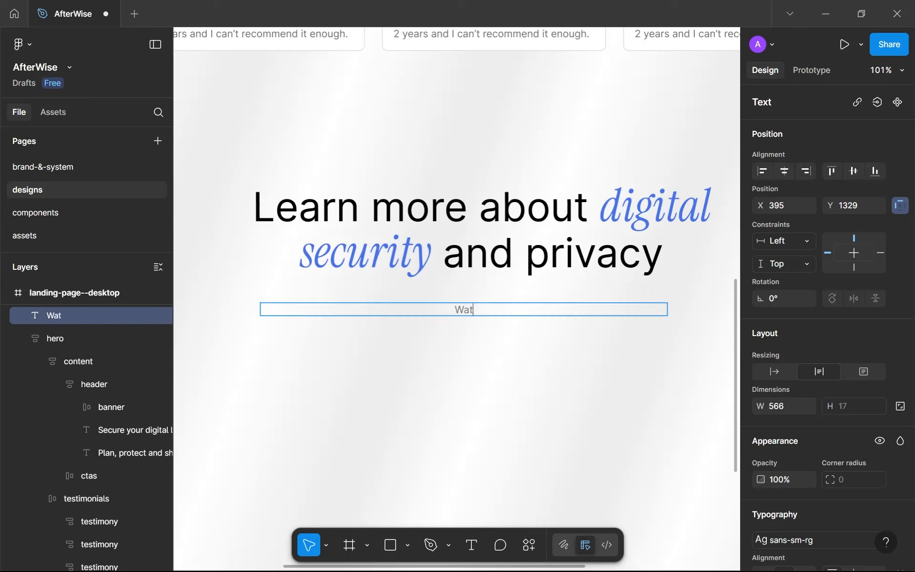
{"action": "type", "text": "ch our explainer"}
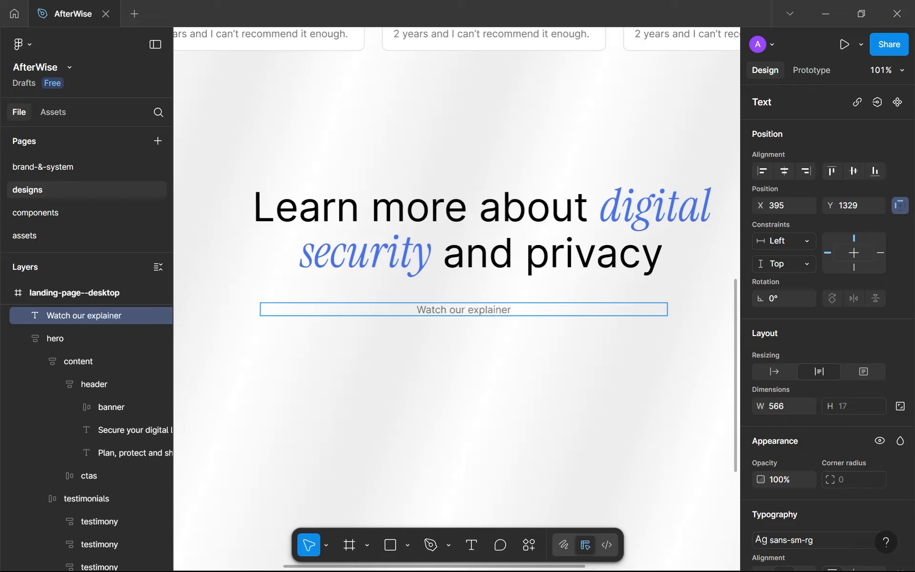
{"action": "type", "text": " video to g"}
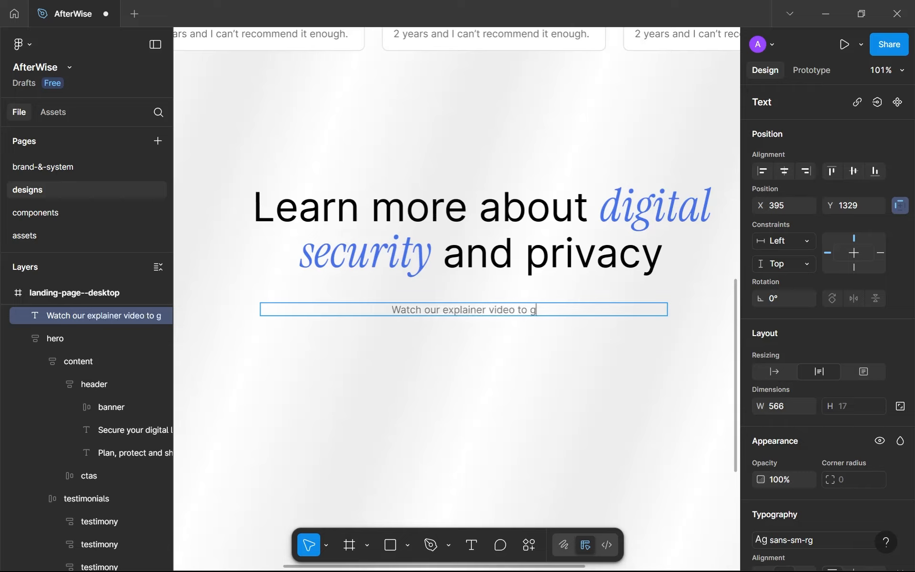
{"action": "type", "text": "ain more under"}
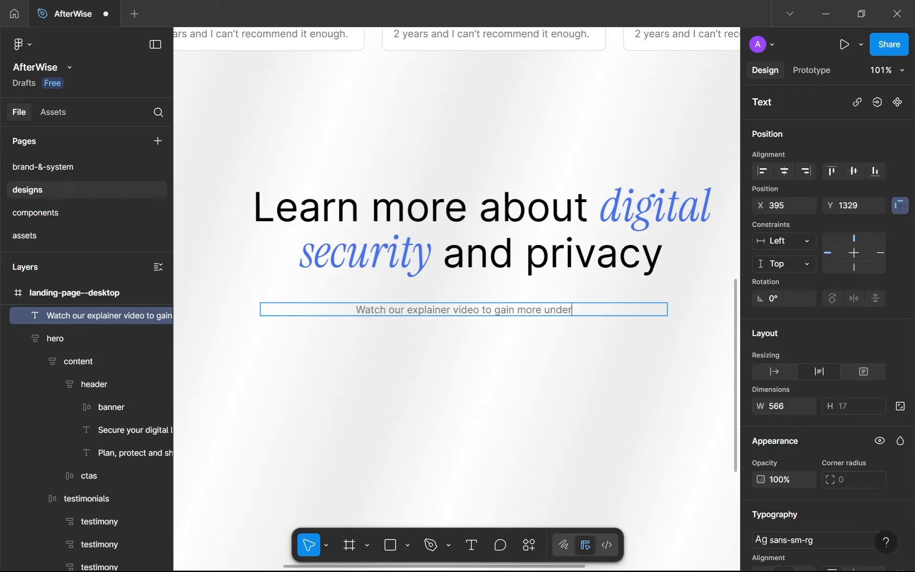
{"action": "type", "text": "standing of"}
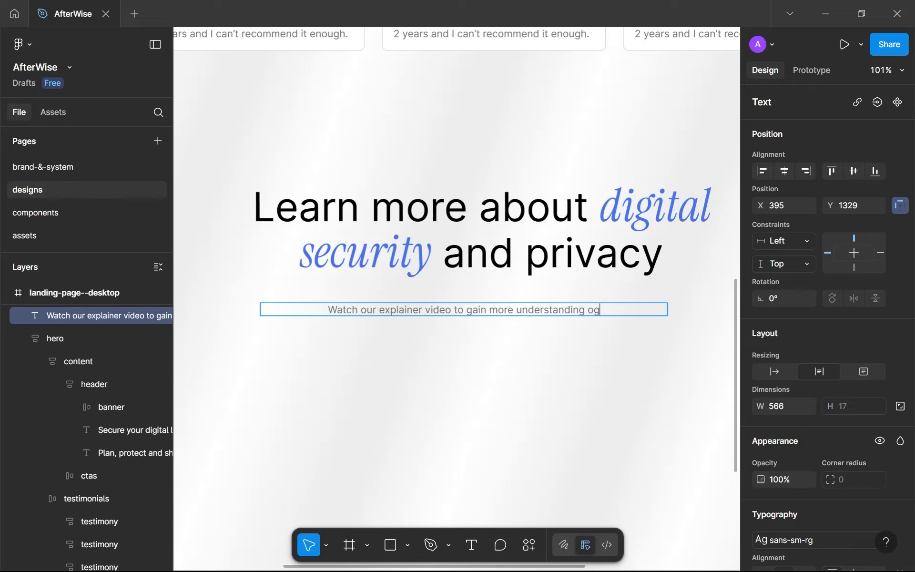
{"action": "type", "text": " what s"}
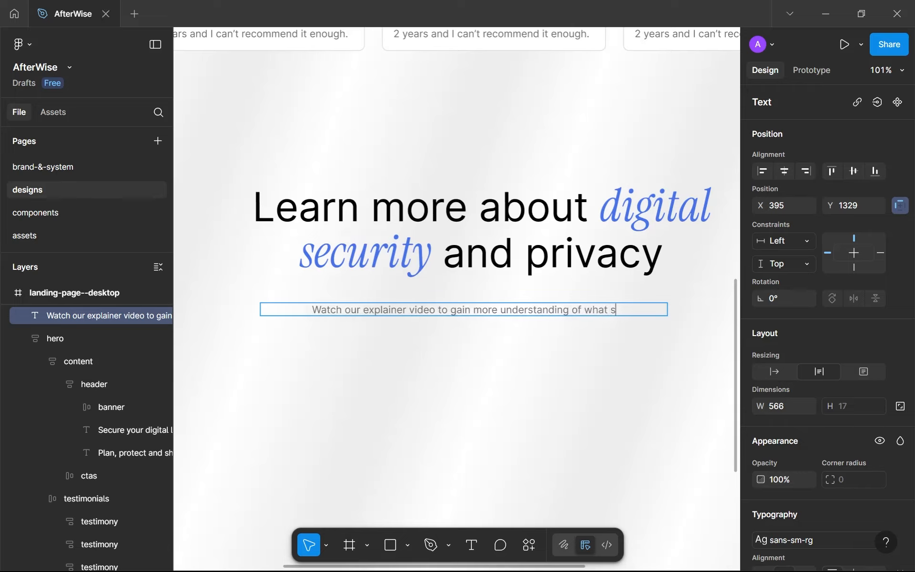
{"action": "type", "text": "ervices we off"}
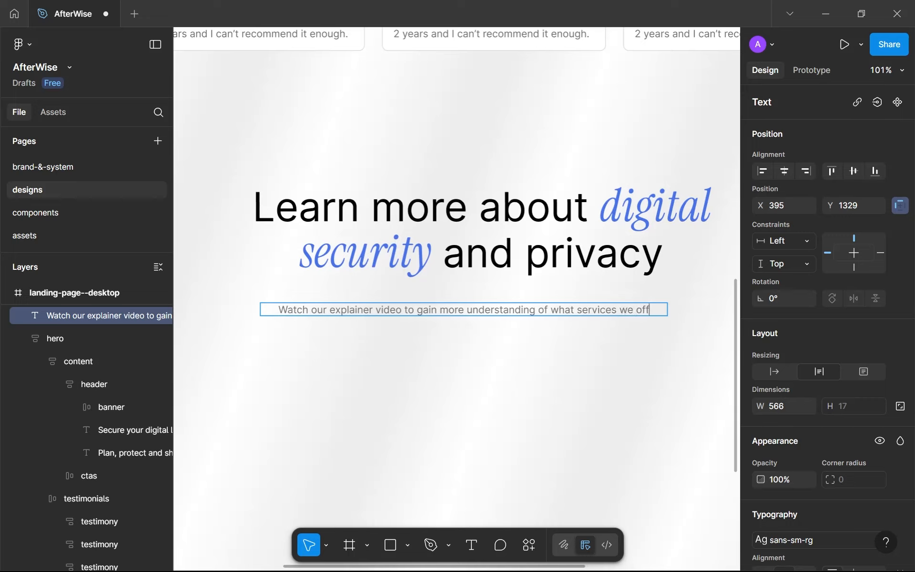
{"action": "type", "text": "er and how "}
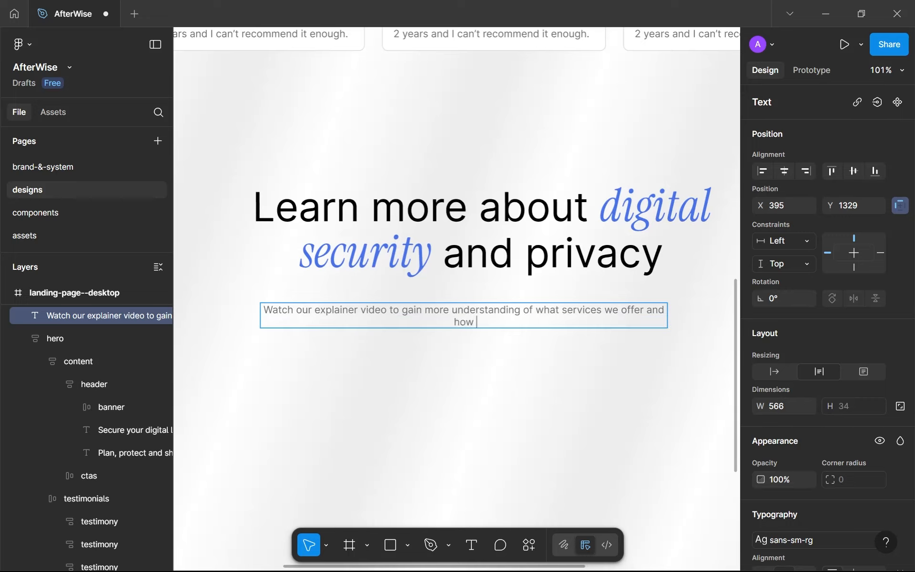
{"action": "type", "text": "we can make your digital identity s"}
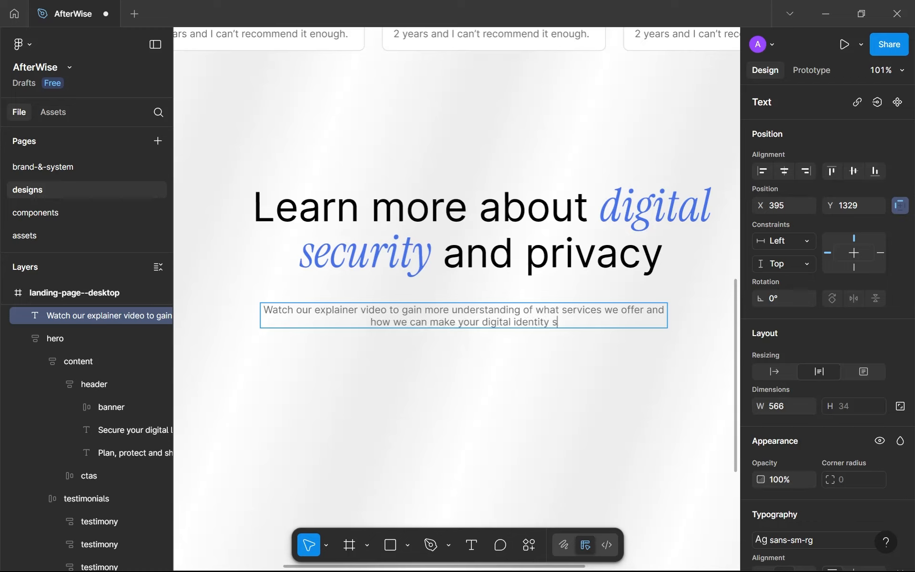
{"action": "type", "text": "after."}
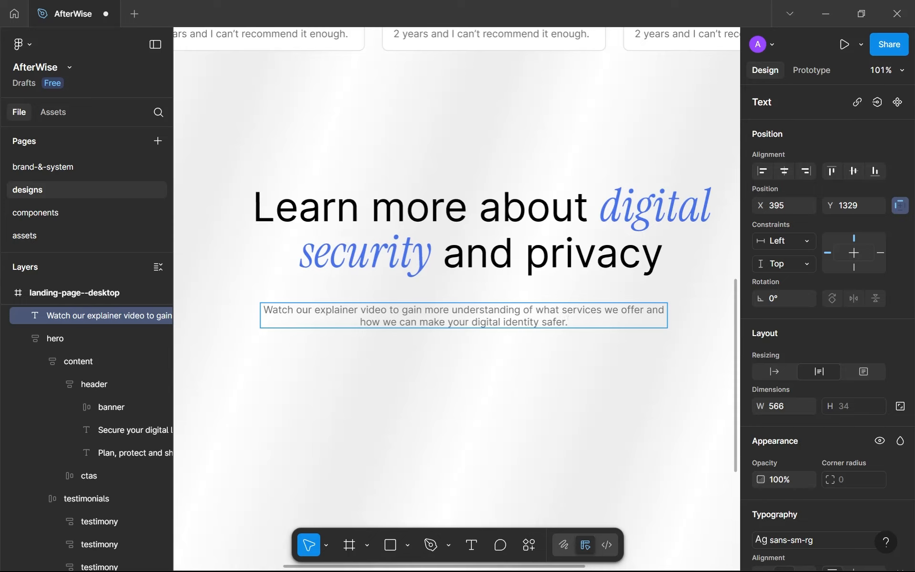
{"action": "key", "text": "Escape"}
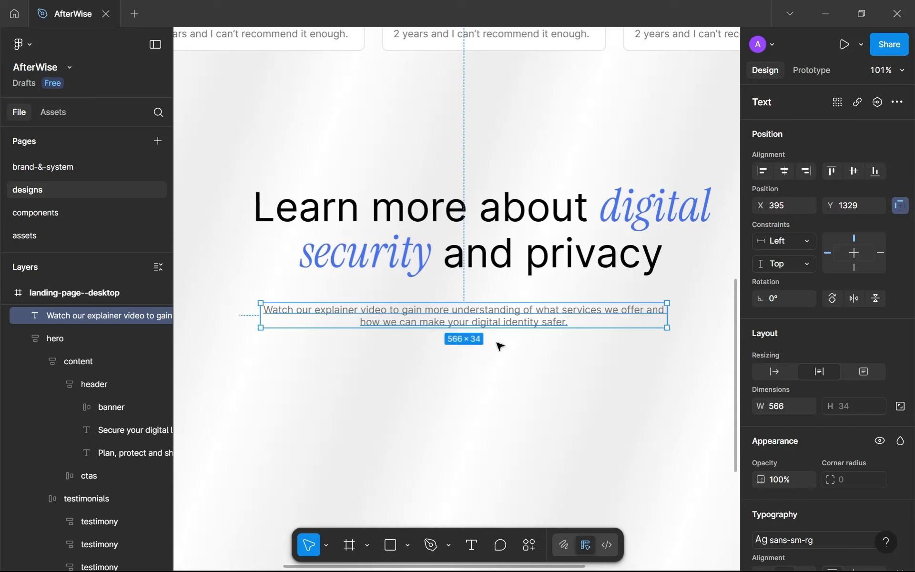
Narrow the explainer paragraph to about 514 px wide and position it closer beneath the heading
{"action": "left_click_drag", "start_coordinate": [659, 318], "coordinate": [646, 318]}
{"action": "left_click_drag", "start_coordinate": [524, 323], "coordinate": [550, 312]}
{"action": "scroll", "coordinate": [550, 312], "scroll_direction": "down", "scroll_amount": 5}
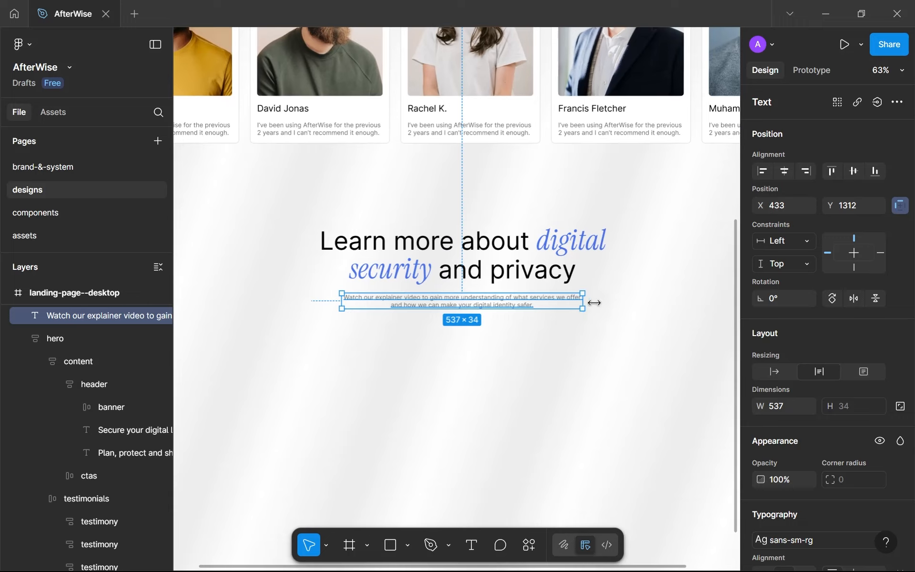
{"action": "left_click_drag", "start_coordinate": [595, 304], "coordinate": [569, 301]}
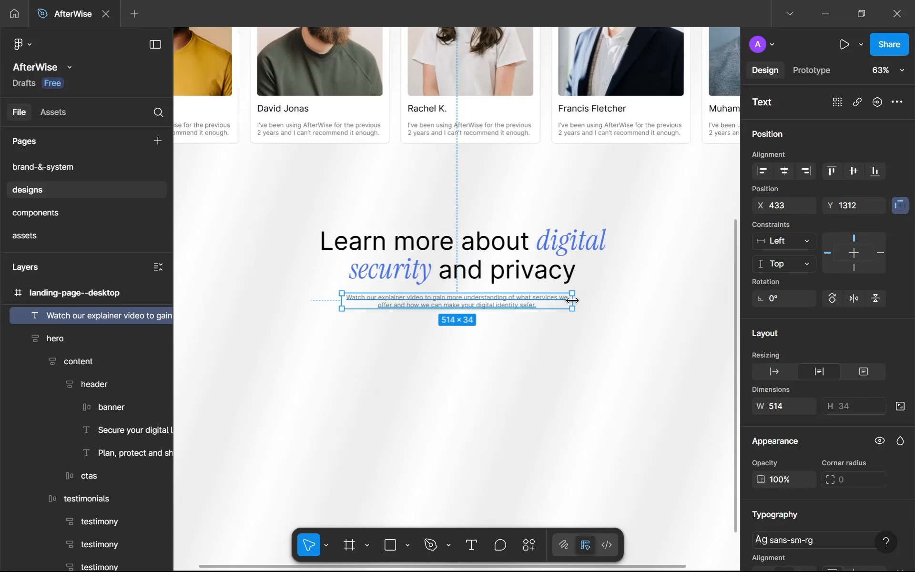
{"action": "left_click", "coordinate": [538, 330]}
{"action": "scroll", "coordinate": [538, 330], "scroll_direction": "down", "scroll_amount": 5}
{"action": "scroll", "coordinate": [535, 326], "scroll_direction": "up", "scroll_amount": 1}
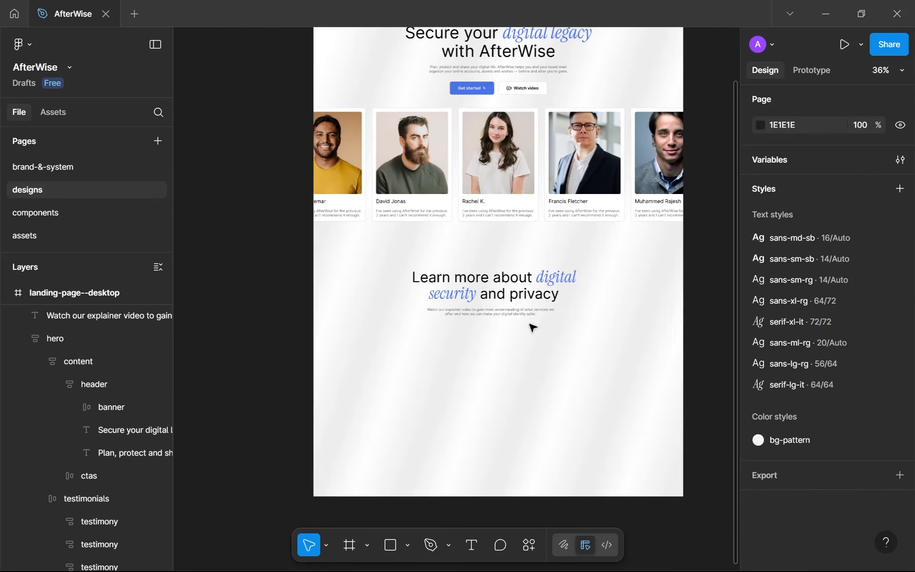
{"action": "left_click_drag", "start_coordinate": [525, 317], "coordinate": [534, 316]}
Compare the hero paragraph's size, text style and spacing with those of the digital security section's heading and paragraph
{"action": "scroll", "coordinate": [532, 310], "scroll_direction": "up", "scroll_amount": 4}
{"action": "left_click", "coordinate": [525, 240]}
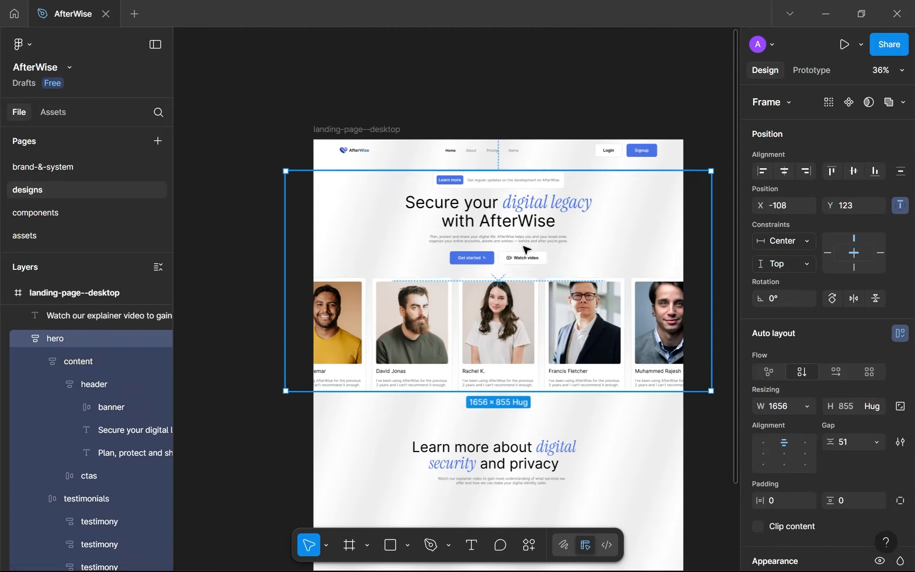
{"action": "double_click", "coordinate": [525, 240]}
{"action": "double_click", "coordinate": [524, 239]}
{"action": "scroll", "coordinate": [524, 240], "scroll_direction": "up", "scroll_amount": 2}
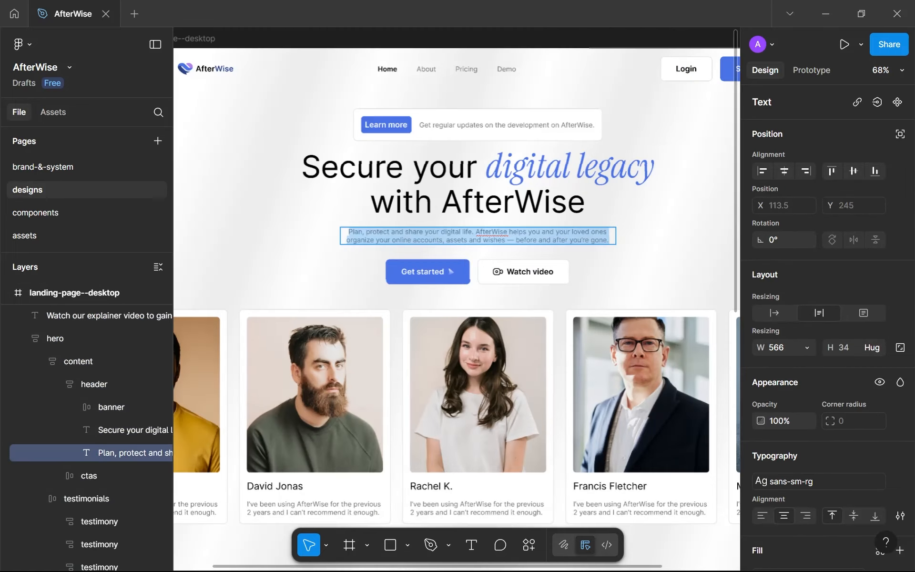
{"action": "scroll", "coordinate": [523, 245], "scroll_direction": "down", "scroll_amount": 3}
{"action": "scroll", "coordinate": [517, 327], "scroll_direction": "down", "scroll_amount": 5}
{"action": "scroll", "coordinate": [506, 201], "scroll_direction": "up", "scroll_amount": 3}
{"action": "scroll", "coordinate": [506, 190], "scroll_direction": "down", "scroll_amount": 2}
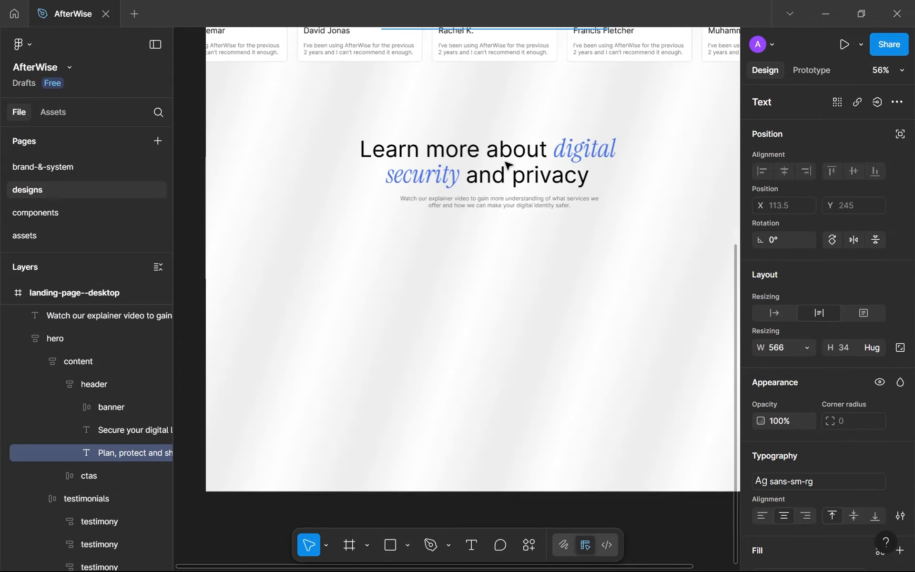
{"action": "scroll", "coordinate": [498, 181], "scroll_direction": "down", "scroll_amount": 5}
{"action": "scroll", "coordinate": [480, 198], "scroll_direction": "up", "scroll_amount": 1}
{"action": "scroll", "coordinate": [482, 198], "scroll_direction": "up", "scroll_amount": 3}
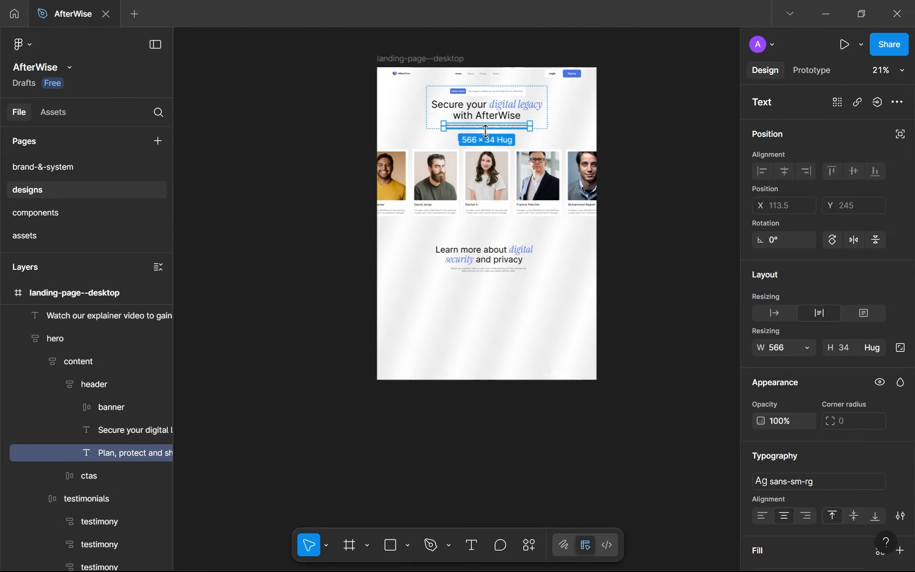
{"action": "scroll", "coordinate": [484, 131], "scroll_direction": "up", "scroll_amount": 3}
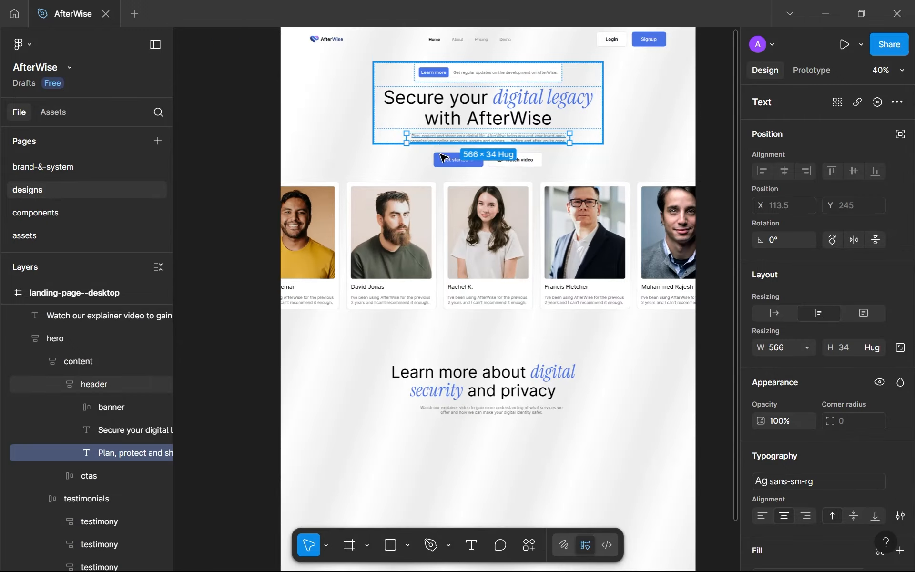
{"action": "scroll", "coordinate": [530, 296], "scroll_direction": "down", "scroll_amount": 2}
{"action": "left_click_drag", "start_coordinate": [518, 326], "coordinate": [522, 274]}
{"action": "scroll", "coordinate": [524, 277], "scroll_direction": "up", "scroll_amount": 2}
{"action": "scroll", "coordinate": [533, 271], "scroll_direction": "up", "scroll_amount": 1}
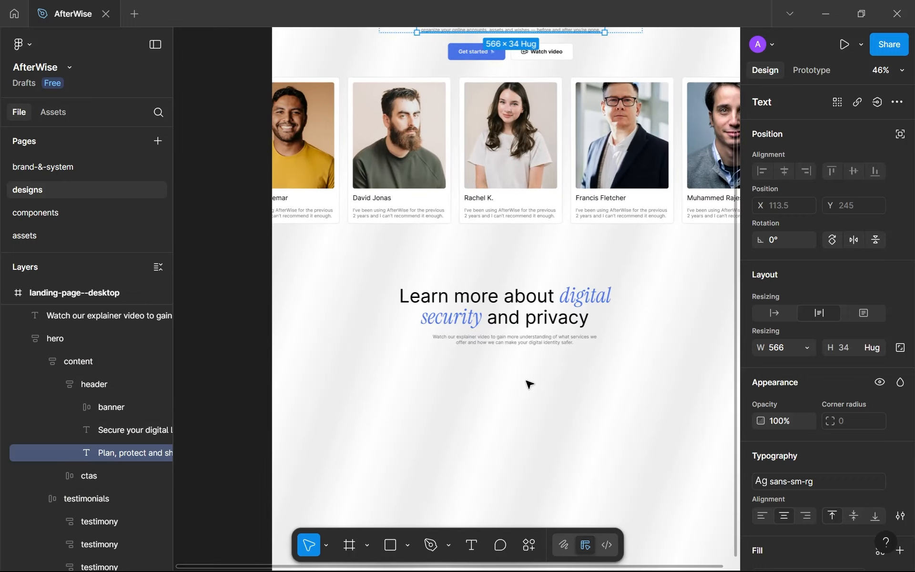
{"action": "scroll", "coordinate": [549, 400], "scroll_direction": "down", "scroll_amount": 3}
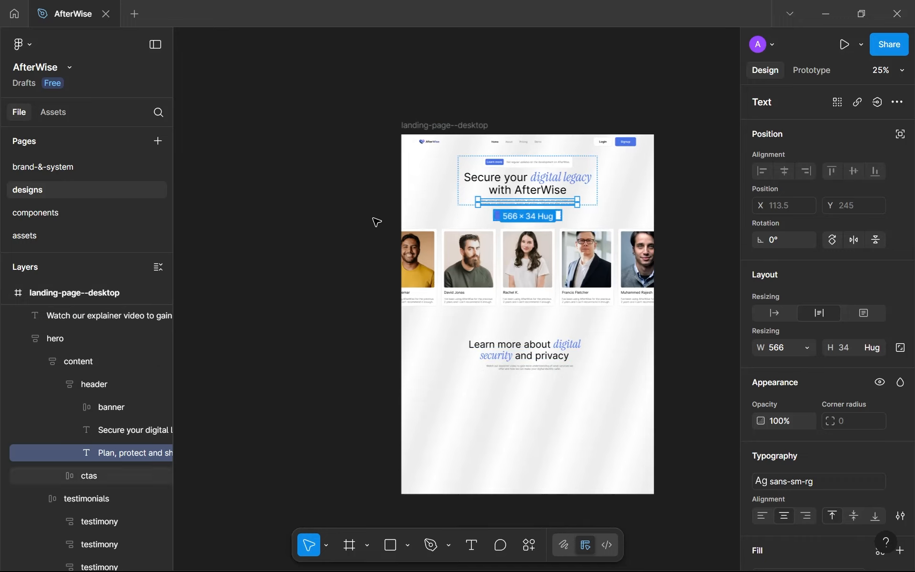
Duplicate the hero's "Get started" primary button and place the copy directly below the explainer paragraph
{"action": "left_click", "coordinate": [504, 217]}
{"action": "double_click", "coordinate": [505, 217]}
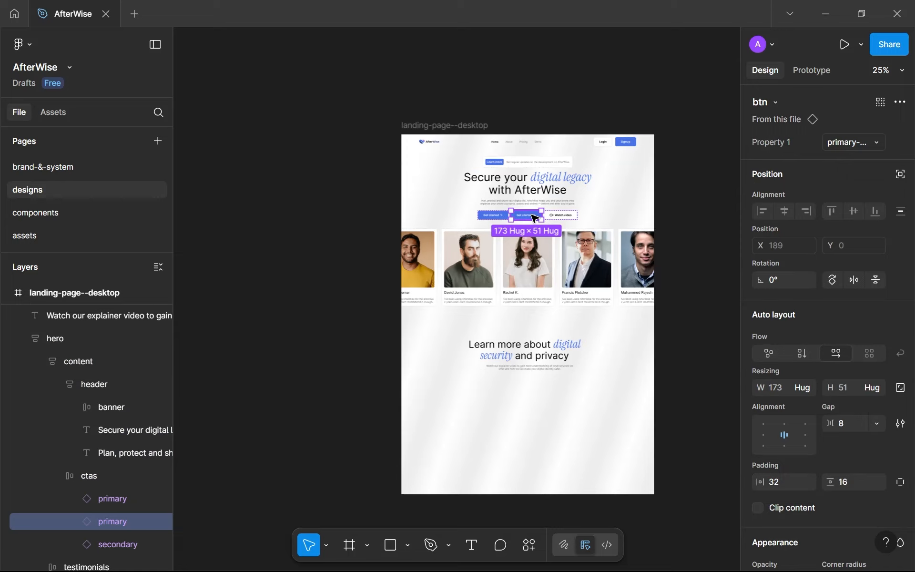
{"action": "left_click_drag", "start_coordinate": [513, 219], "coordinate": [543, 379]}
{"action": "scroll", "coordinate": [543, 379], "scroll_direction": "up", "scroll_amount": 10}
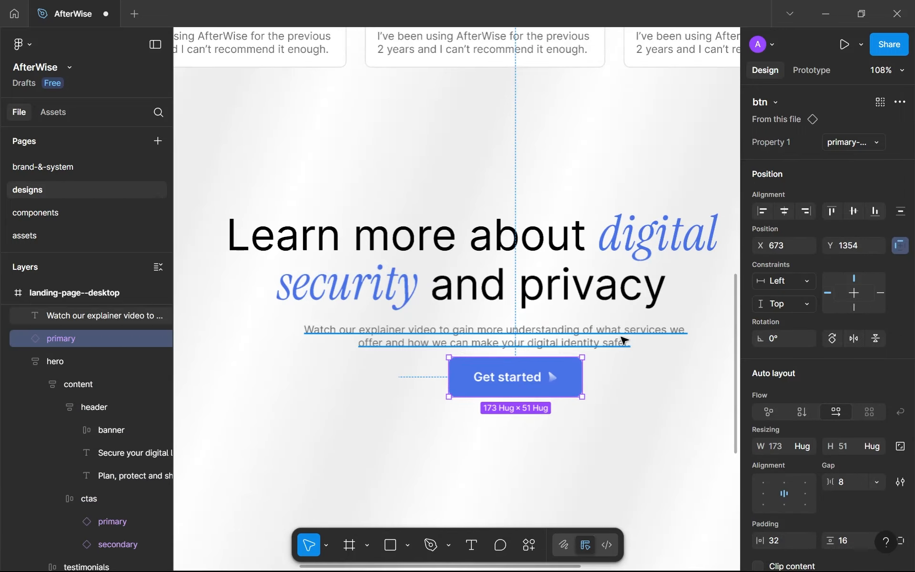
Try the primary and secondary variants on the copied "Get started" button and restore its primary--icon variant
{"action": "left_click", "coordinate": [833, 149]}
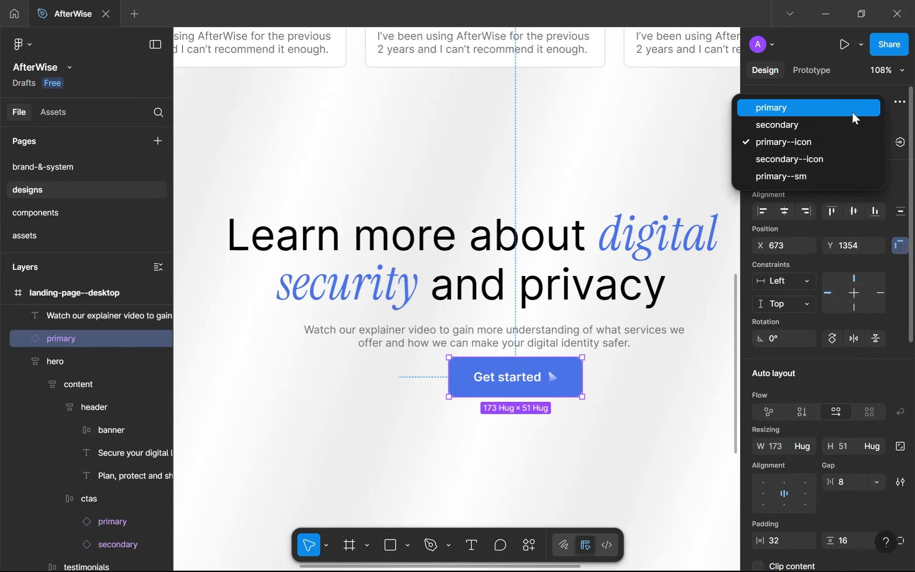
{"action": "left_click", "coordinate": [852, 110]}
{"action": "left_click", "coordinate": [849, 148]}
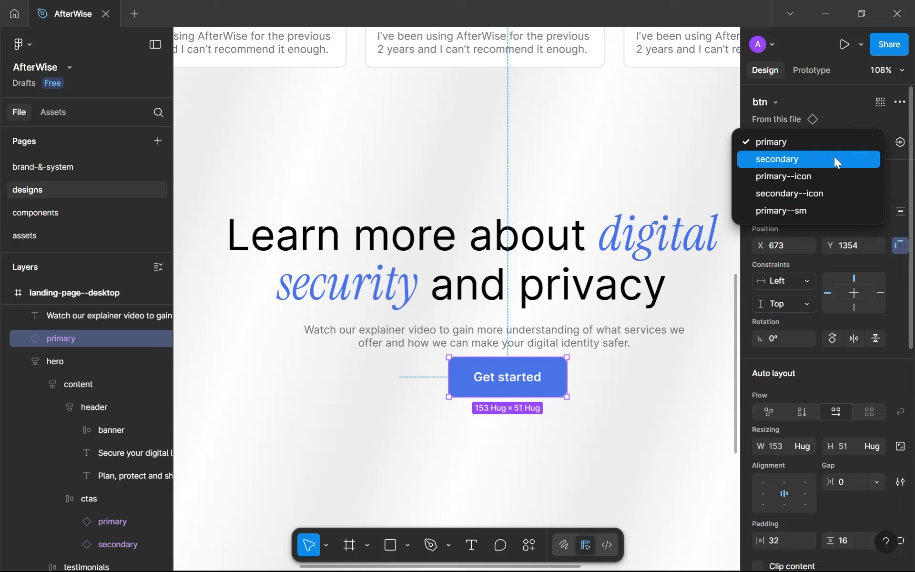
{"action": "left_click", "coordinate": [834, 157]}
{"action": "left_click", "coordinate": [855, 142]}
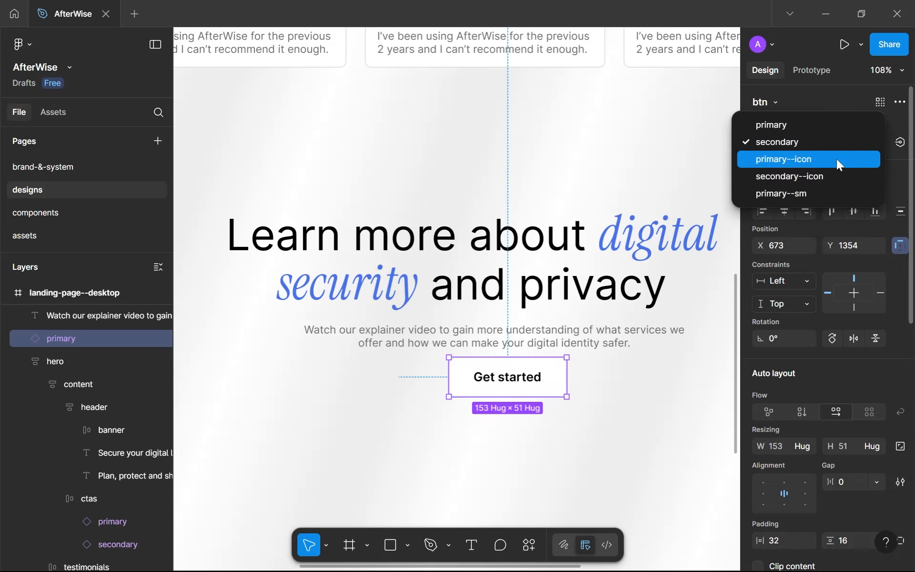
{"action": "left_click", "coordinate": [836, 159]}
Move the button lower beneath the explainer paragraph, and wrap the heading and paragraph in an auto layout with a gap of 16
{"action": "scroll", "coordinate": [505, 327], "scroll_direction": "down", "scroll_amount": 5}
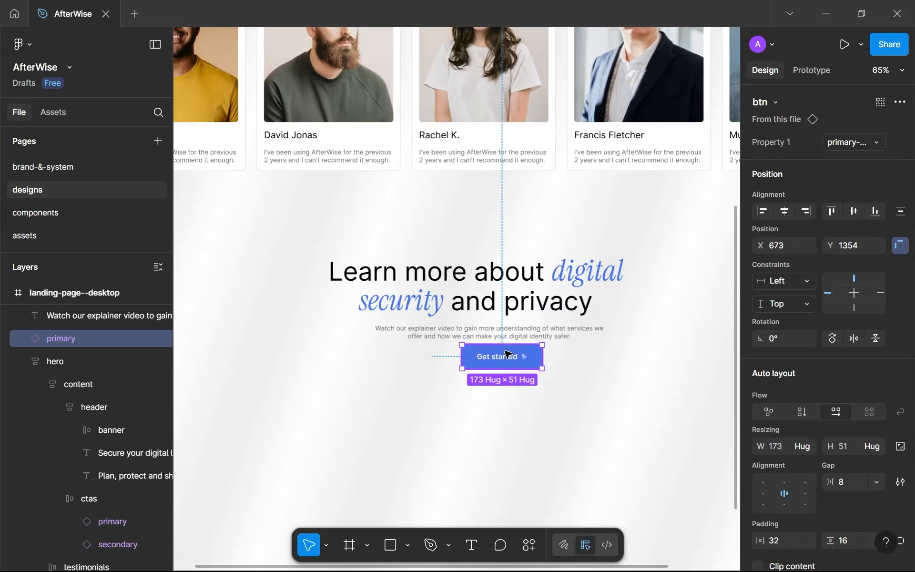
{"action": "left_click_drag", "start_coordinate": [507, 354], "coordinate": [493, 371]}
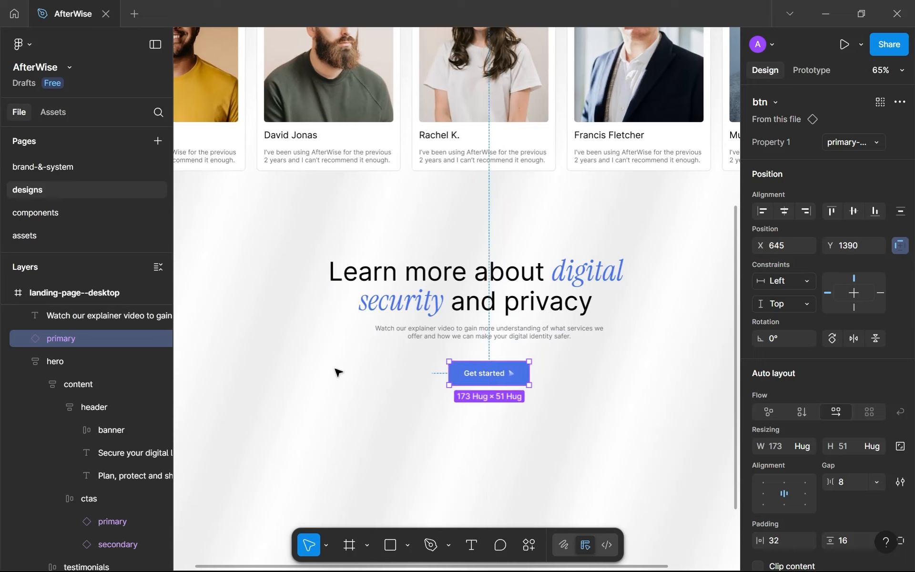
{"action": "left_click", "coordinate": [455, 300]}
{"action": "left_click", "coordinate": [481, 332], "text": "shift"}
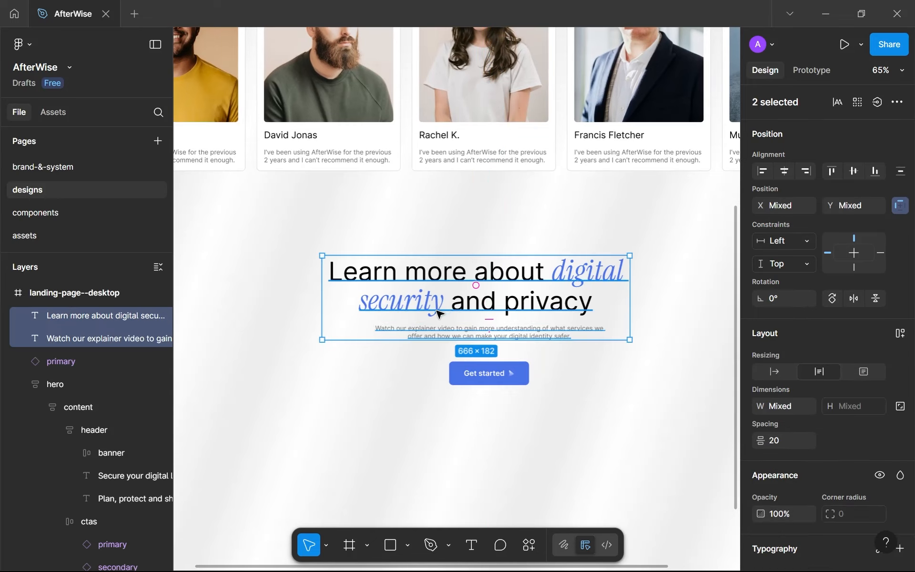
{"action": "key", "text": "shift+a"}
{"action": "left_click", "coordinate": [851, 442]}
{"action": "type", "text": "1"}
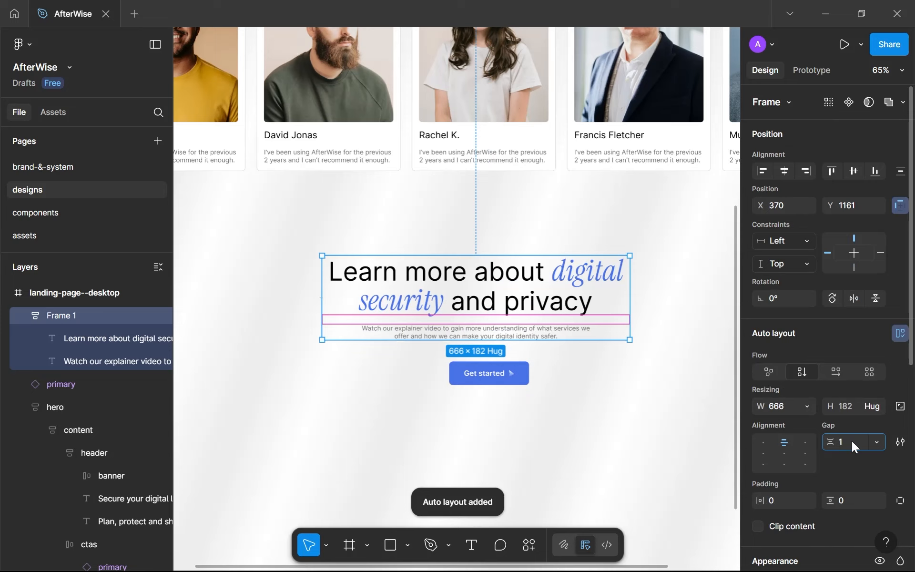
{"action": "type", "text": "6"}
{"action": "left_click", "coordinate": [624, 456]}
Combine the heading-and-paragraph frame with the "Get started" button in a vertical auto layout with a gap of 32
{"action": "left_click", "coordinate": [498, 328]}
{"action": "left_click", "coordinate": [486, 377], "text": "shift"}
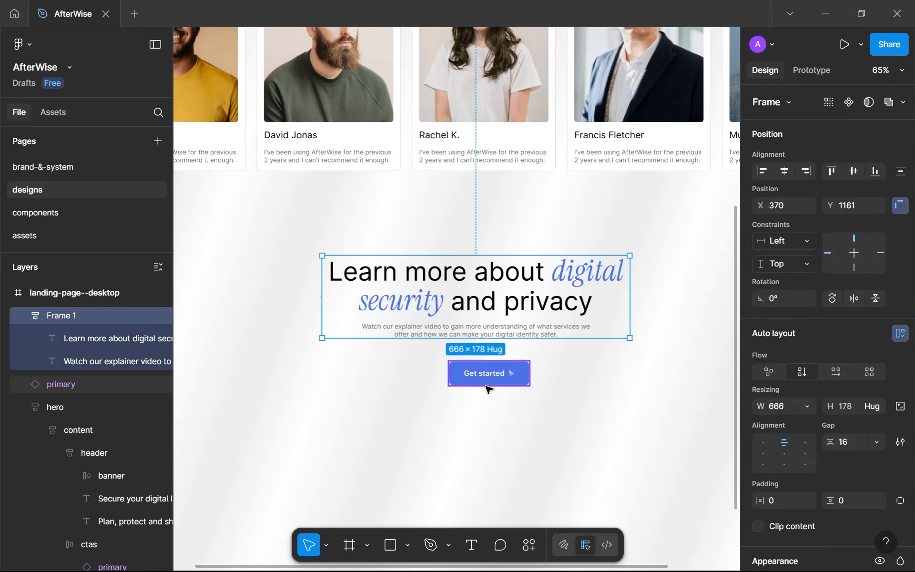
{"action": "key", "text": "shift+a"}
{"action": "type", "text": "32"}
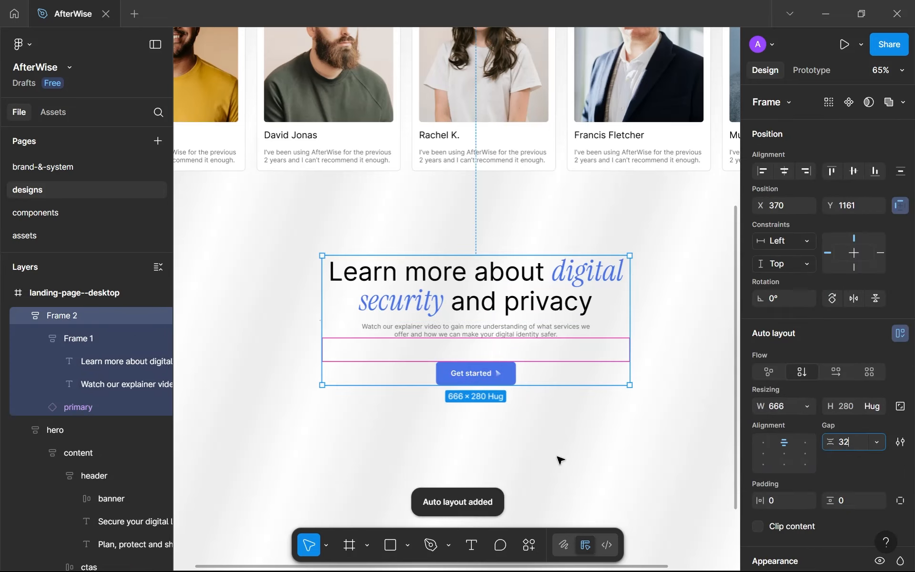
{"action": "key", "text": "Escape"}
Rename the inner text frame as headline and the outer frame containing the button as header
{"action": "double_click", "coordinate": [71, 338]}
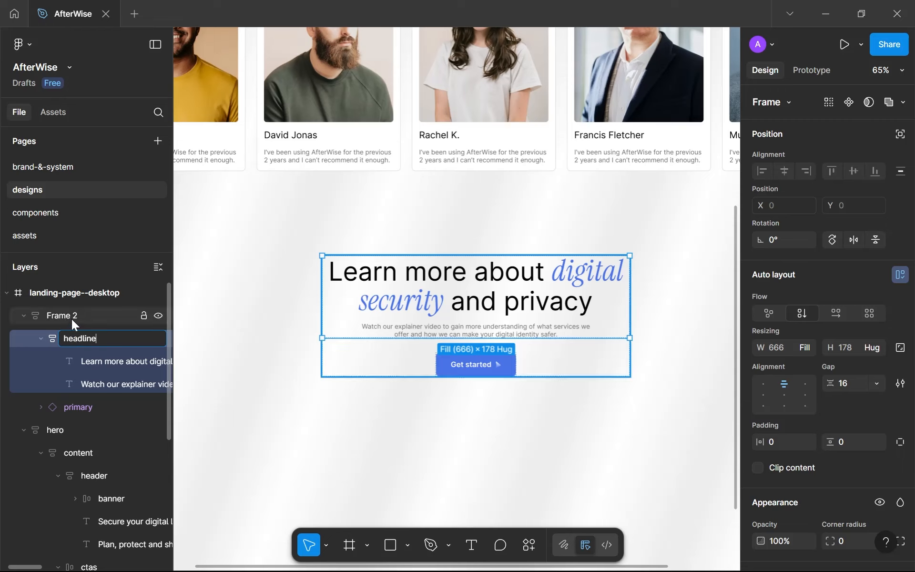
{"action": "double_click", "coordinate": [72, 319]}
{"action": "type", "text": "header"}
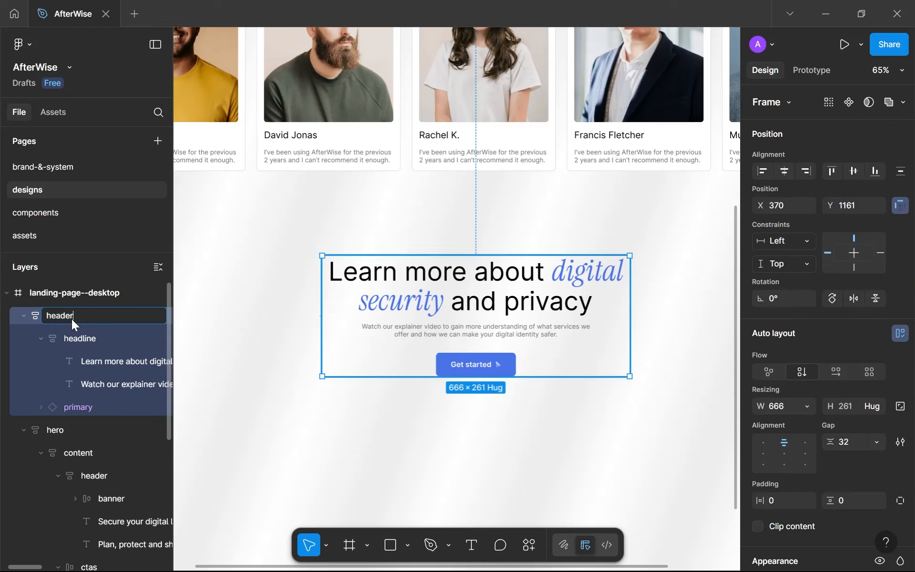
{"action": "key", "text": "Return"}
Move the digital security header frame closer beneath the testimonial cards, to about X 384, Y 1078
{"action": "left_click", "coordinate": [473, 320]}
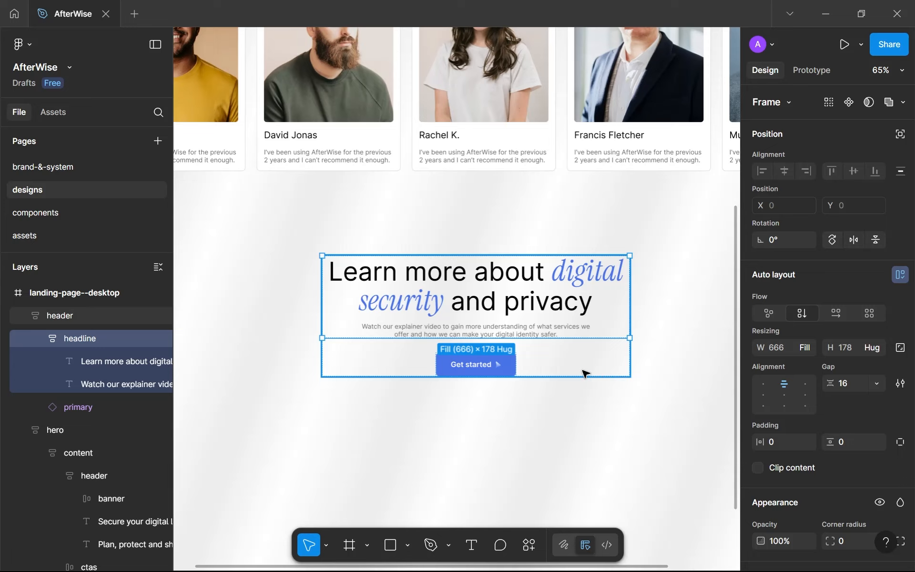
{"action": "key", "text": "alt"}
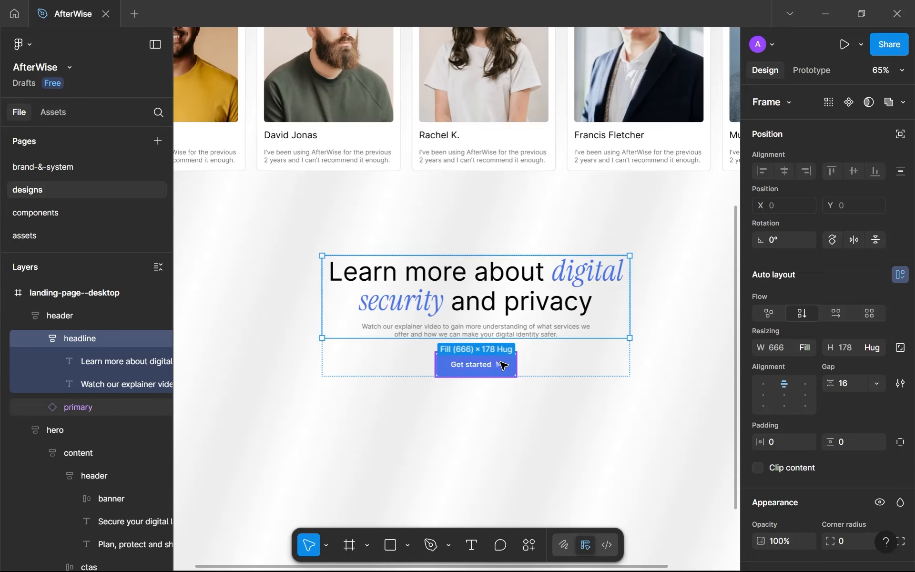
{"action": "left_click", "coordinate": [496, 453]}
{"action": "scroll", "coordinate": [521, 429], "scroll_direction": "down", "scroll_amount": 5}
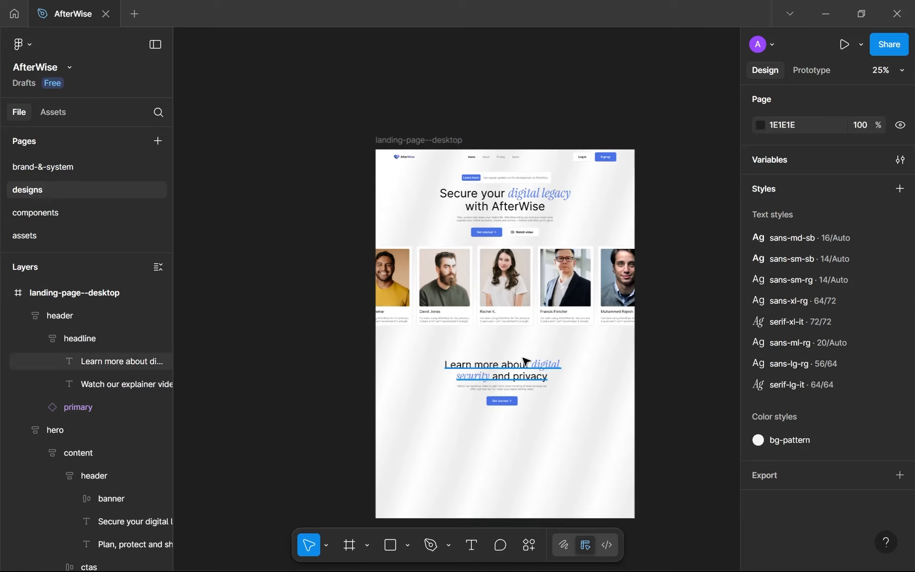
{"action": "scroll", "coordinate": [512, 325], "scroll_direction": "up", "scroll_amount": 2}
{"action": "left_click_drag", "start_coordinate": [511, 325], "coordinate": [442, 472]}
{"action": "scroll", "coordinate": [486, 316], "scroll_direction": "down", "scroll_amount": 4}
{"action": "scroll", "coordinate": [445, 445], "scroll_direction": "up", "scroll_amount": 2}
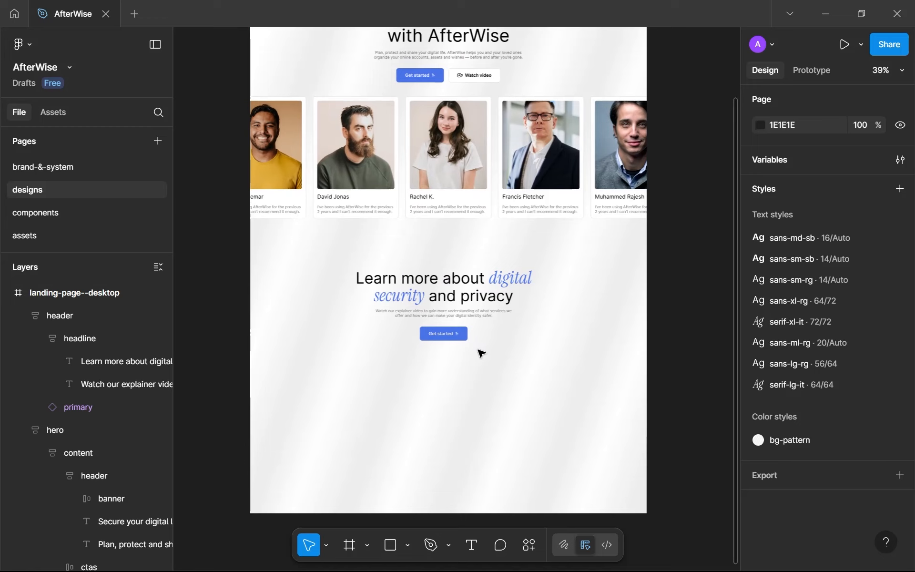
{"action": "left_click_drag", "start_coordinate": [462, 304], "coordinate": [474, 193]}
{"action": "scroll", "coordinate": [463, 280], "scroll_direction": "down", "scroll_amount": 2}
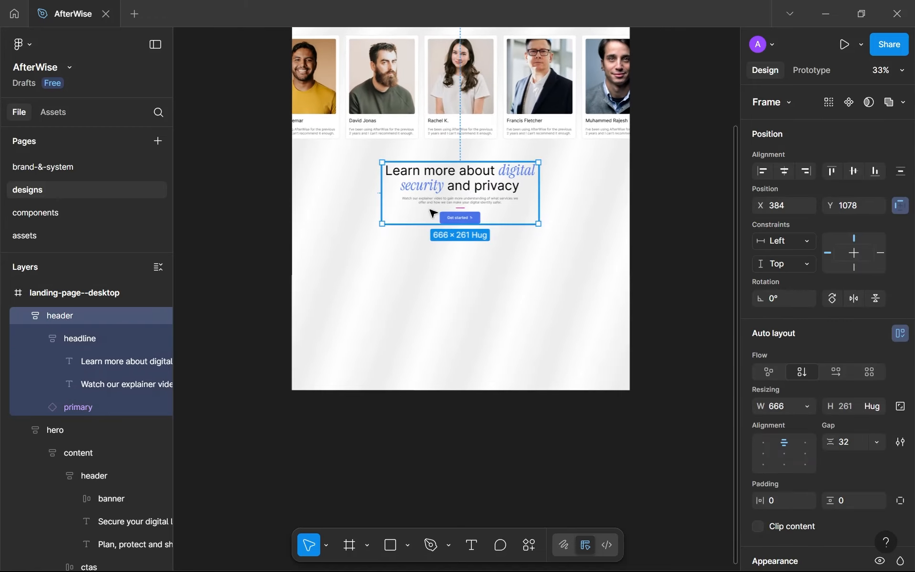
Draw a rectangle below the "Get started" button, set its size to 1920 × 1080 and lock its aspect ratio
{"action": "key", "text": "r"}
{"action": "left_click_drag", "start_coordinate": [326, 239], "coordinate": [556, 395]}
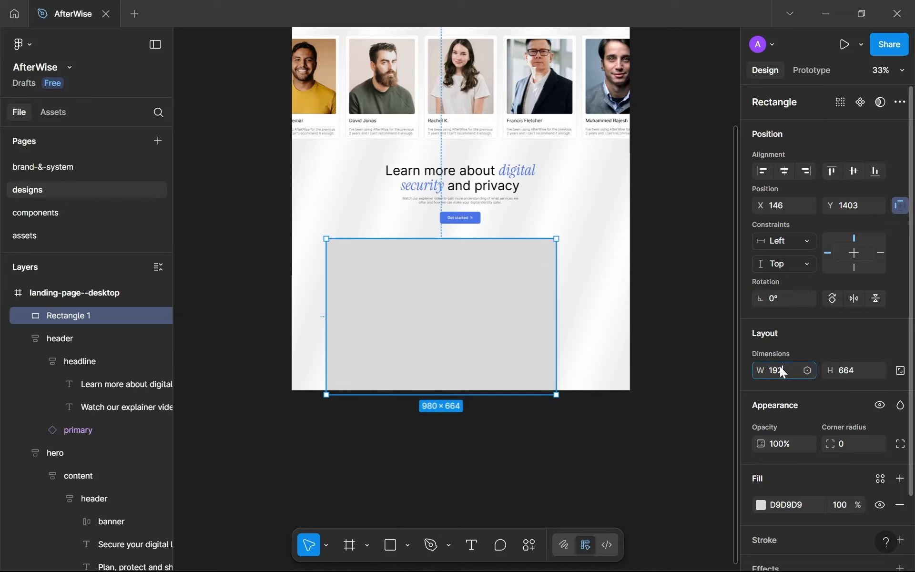
{"action": "left_click", "coordinate": [856, 377]}
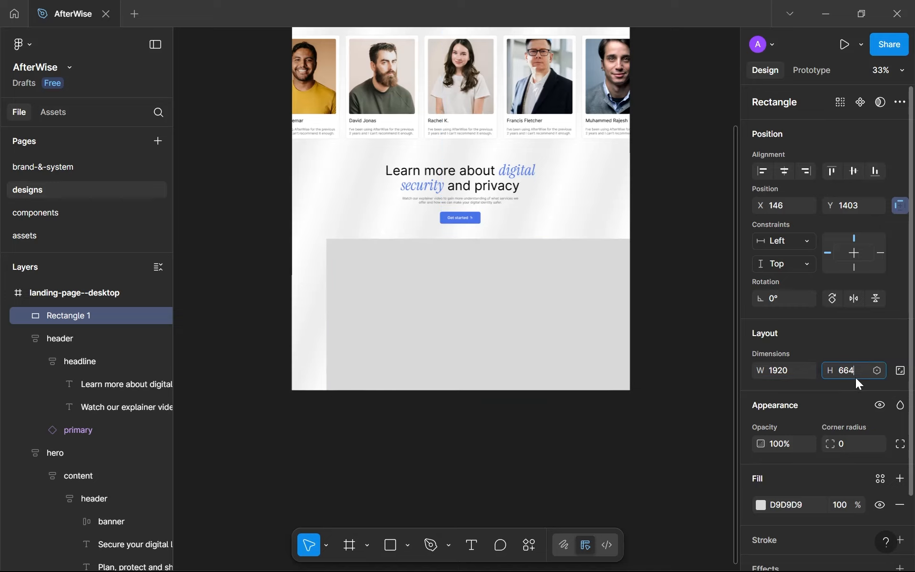
{"action": "type", "text": "1080"}
{"action": "left_click", "coordinate": [904, 376]}
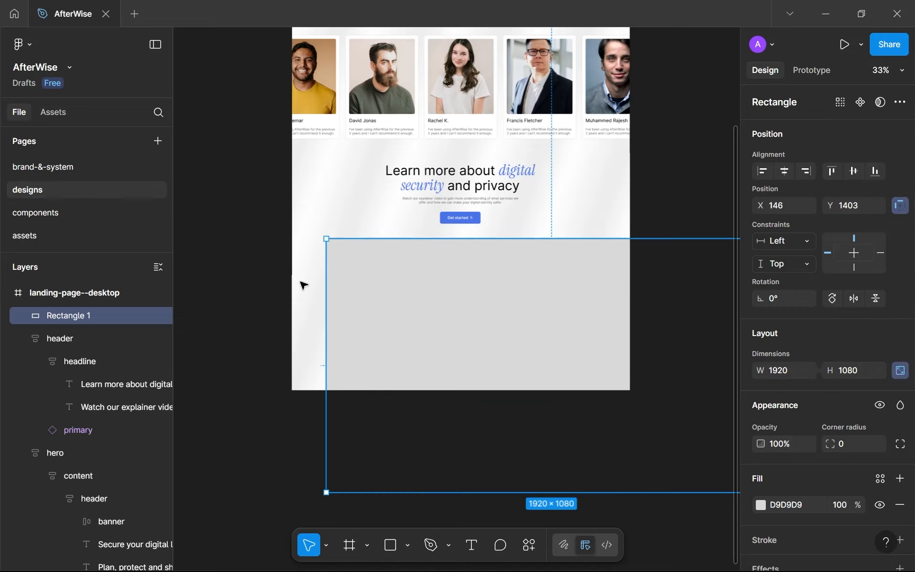
Scale the grey rectangle down proportionally to about 1100 × 619 and place it centrally beneath the digital security header
{"action": "left_click_drag", "start_coordinate": [326, 303], "coordinate": [415, 300]}
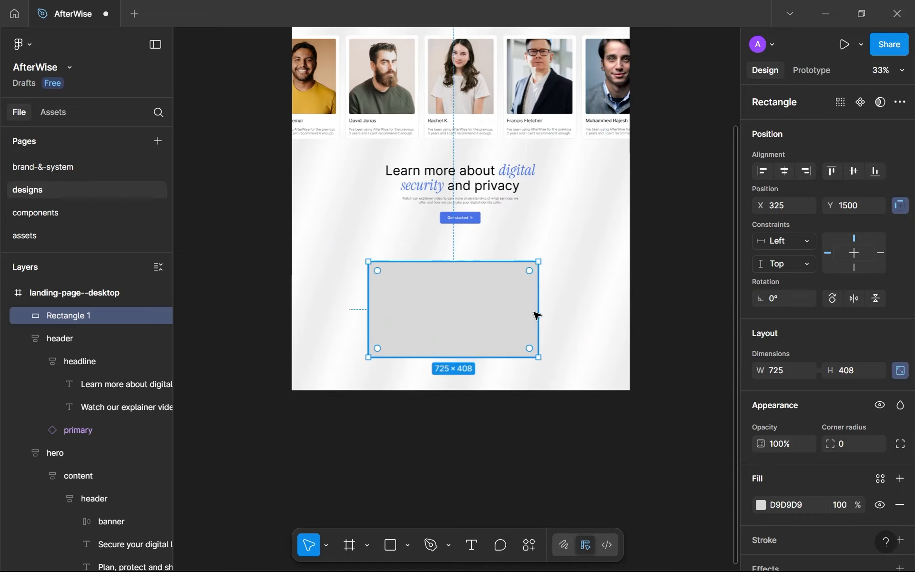
{"action": "mouse_move", "coordinate": [535, 314]}
{"action": "left_mouse_down"}
{"action": "mouse_move", "coordinate": [612, 329]}
{"action": "mouse_move", "coordinate": [524, 327]}
{"action": "left_mouse_up"}
{"action": "left_click_drag", "start_coordinate": [600, 319], "coordinate": [578, 321]}
Extend the landing-page--desktop frame downward to a height of about 2717
{"action": "scroll", "coordinate": [578, 320], "scroll_direction": "down", "scroll_amount": 5}
{"action": "left_click", "coordinate": [528, 154]}
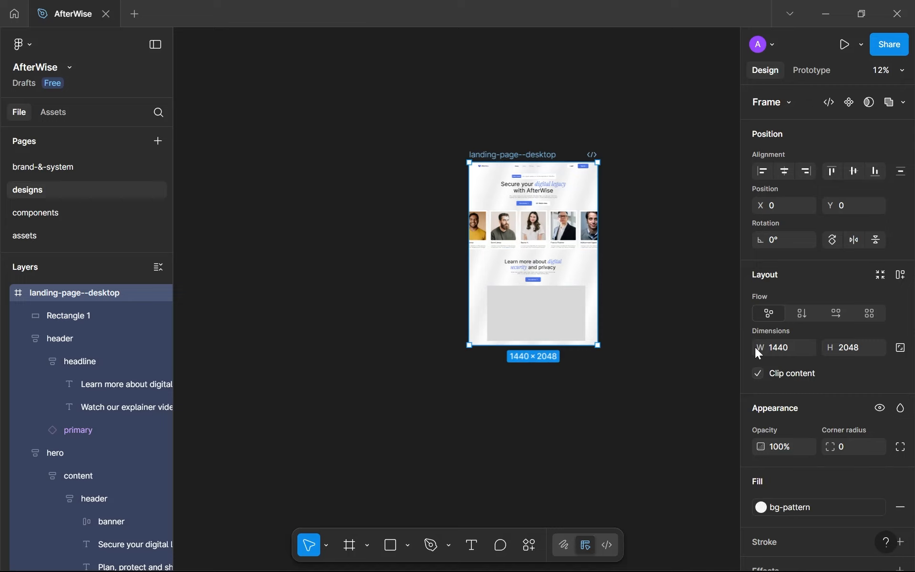
{"action": "left_click_drag", "start_coordinate": [552, 344], "coordinate": [550, 404]}
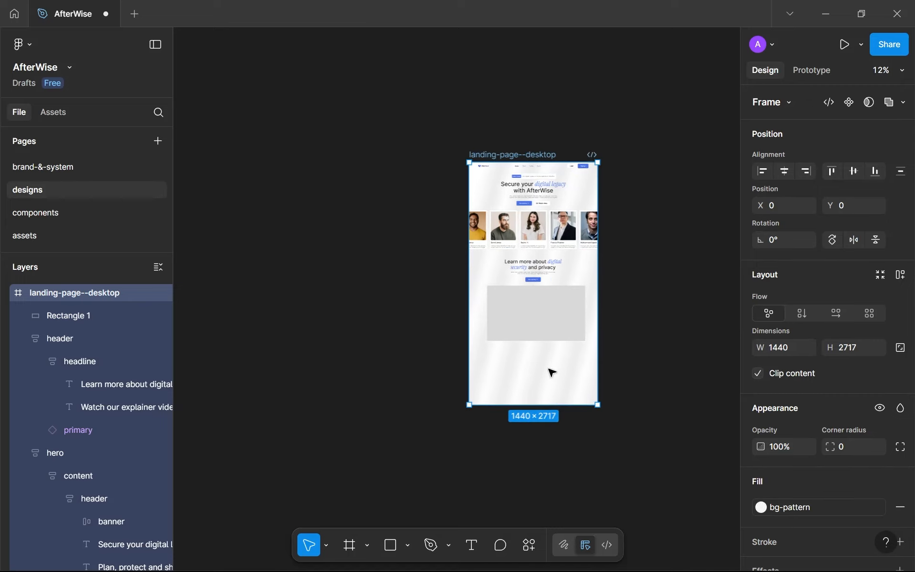
Centre the grey rectangle horizontally on the page beneath the header, at X 170, Y 1389
{"action": "scroll", "coordinate": [549, 370], "scroll_direction": "up", "scroll_amount": 5}
{"action": "left_click_drag", "start_coordinate": [544, 274], "coordinate": [537, 272]}
{"action": "scroll", "coordinate": [575, 272], "scroll_direction": "up", "scroll_amount": 2}
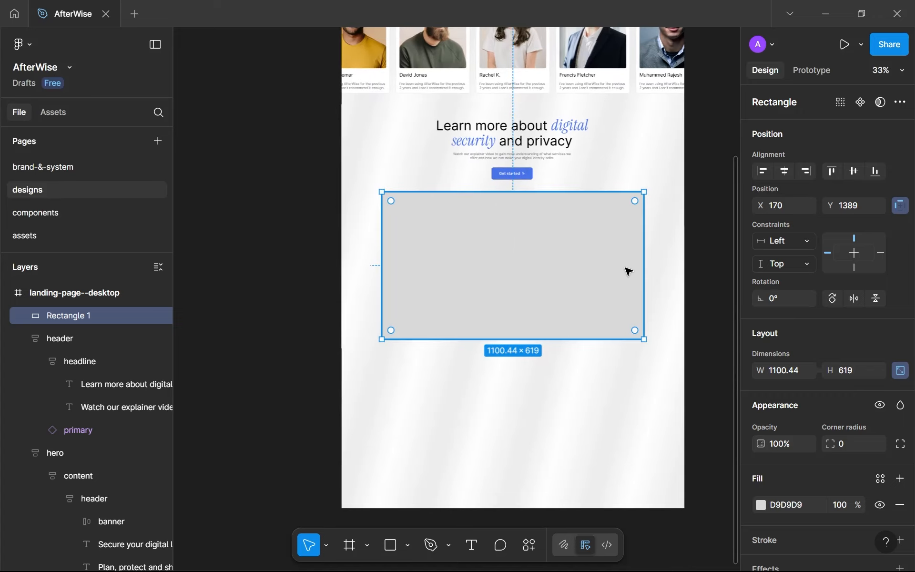
Try corner radii of 8 and 16 on the grey rectangle and inspect its rounded corners
{"action": "scroll", "coordinate": [771, 324], "scroll_direction": "down", "scroll_amount": 3}
{"action": "left_click", "coordinate": [832, 369]}
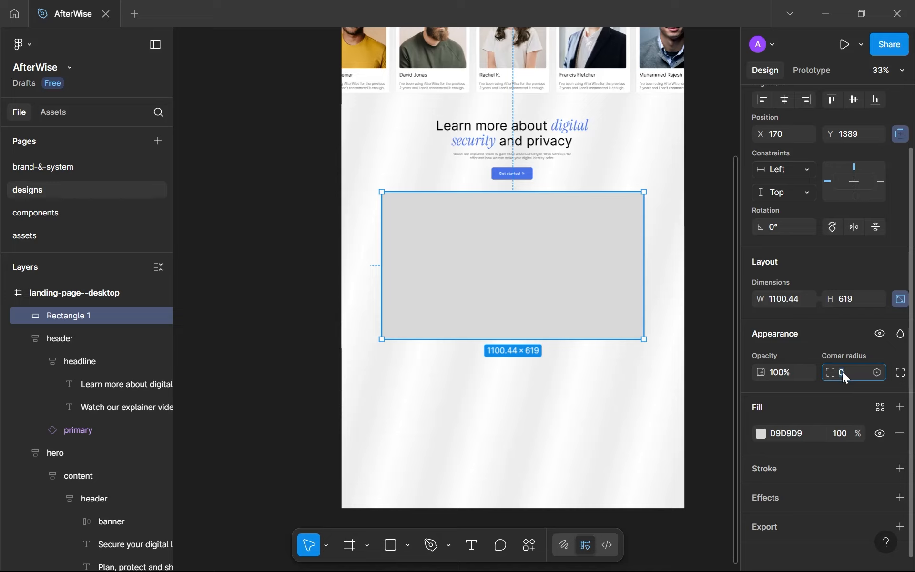
{"action": "type", "text": "8"}
{"action": "key", "text": "Return"}
{"action": "left_click", "coordinate": [680, 406]}
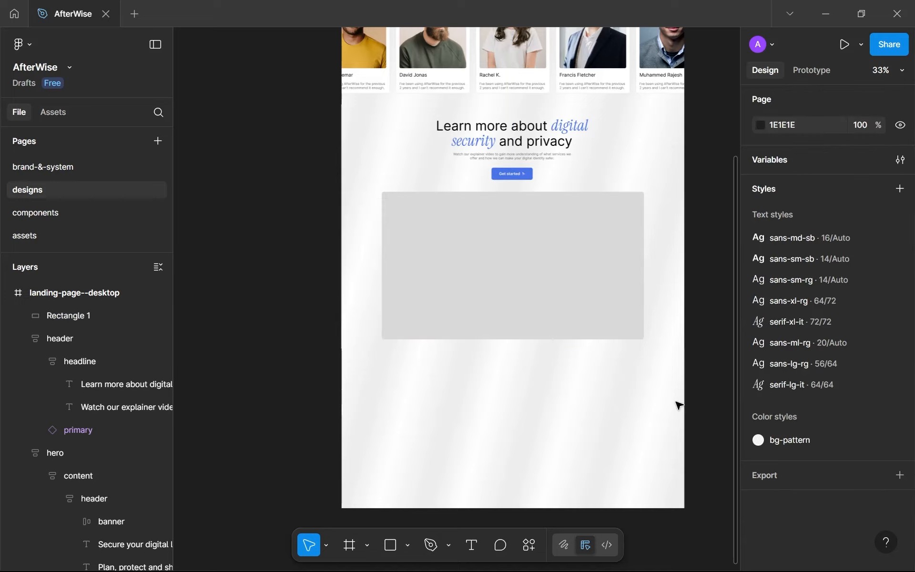
{"action": "left_click", "coordinate": [607, 328]}
{"action": "scroll", "coordinate": [664, 352], "scroll_direction": "up", "scroll_amount": 10}
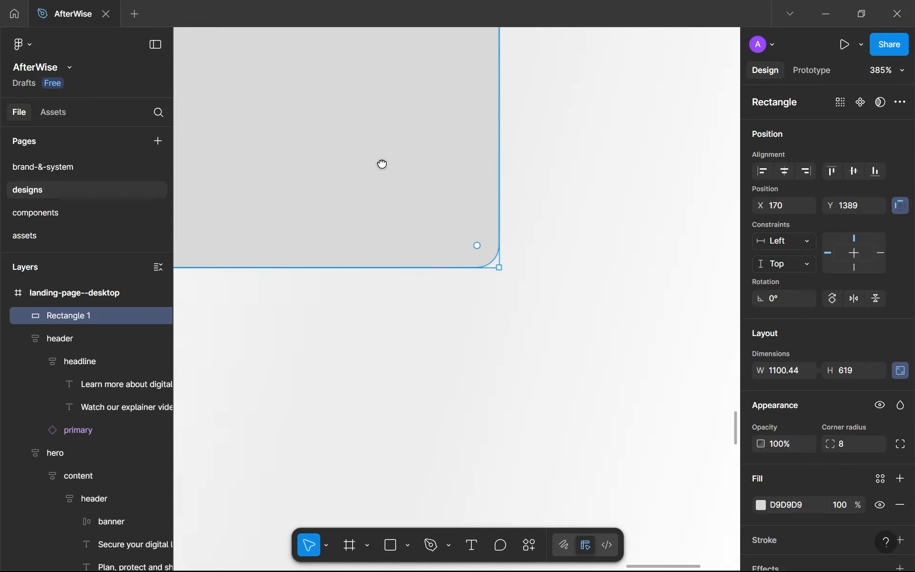
{"action": "scroll", "coordinate": [522, 308], "scroll_direction": "down", "scroll_amount": 10}
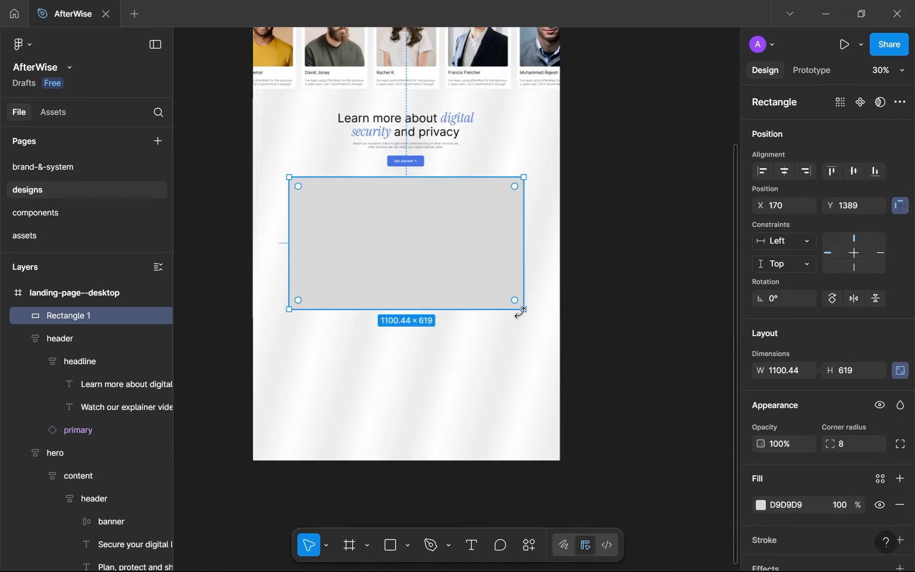
{"action": "left_click", "coordinate": [504, 346]}
{"action": "left_click", "coordinate": [500, 264]}
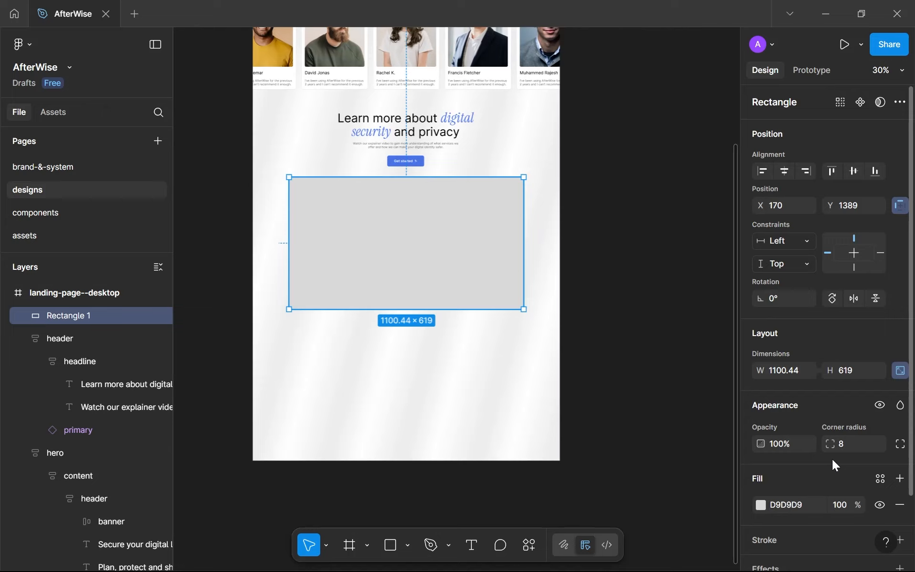
{"action": "type", "text": "16"}
{"action": "left_click", "coordinate": [431, 405]}
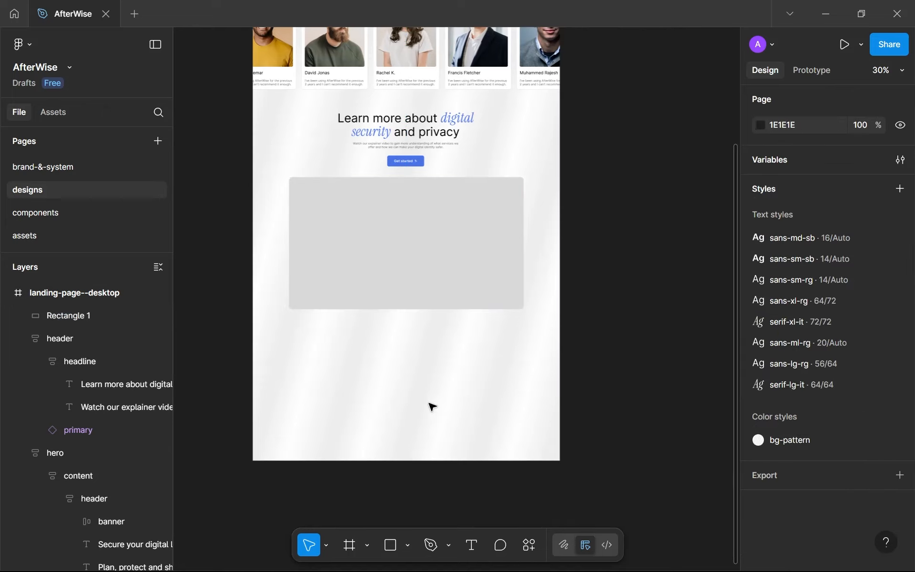
Set the grey rectangle's corner radius to 24
{"action": "left_click", "coordinate": [475, 306]}
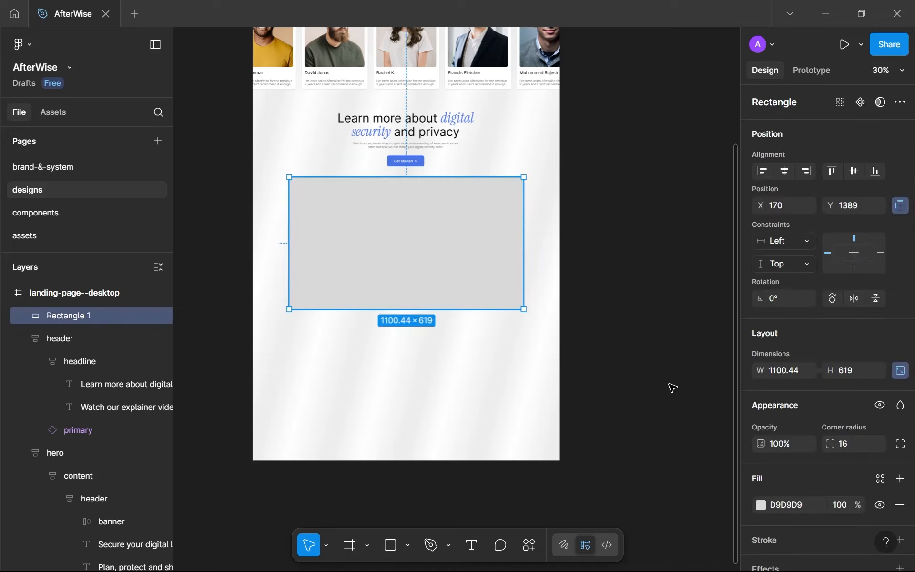
{"action": "left_click", "coordinate": [847, 438]}
{"action": "type", "text": "24"}
{"action": "left_click", "coordinate": [546, 432]}
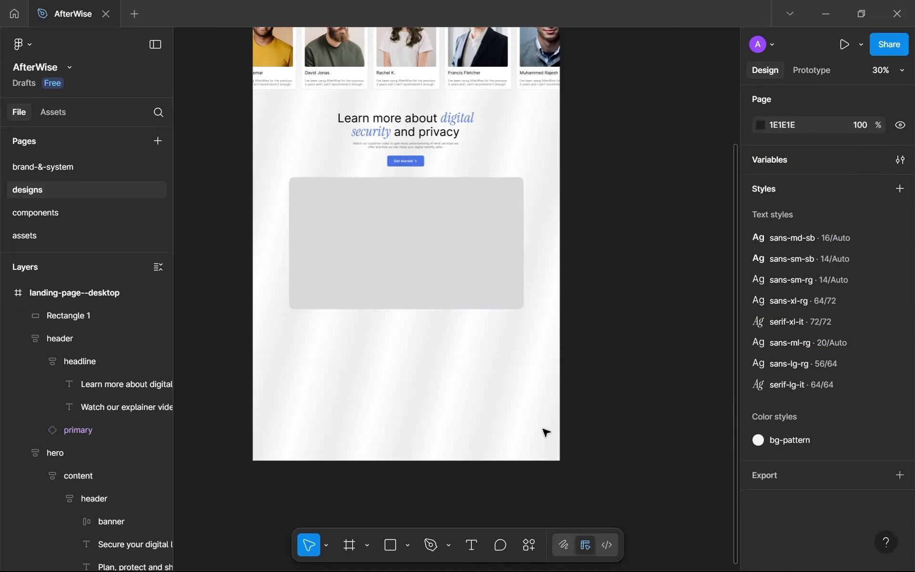
Rename the grey rectangle's layer as video
{"action": "scroll", "coordinate": [553, 373], "scroll_direction": "down", "scroll_amount": 3}
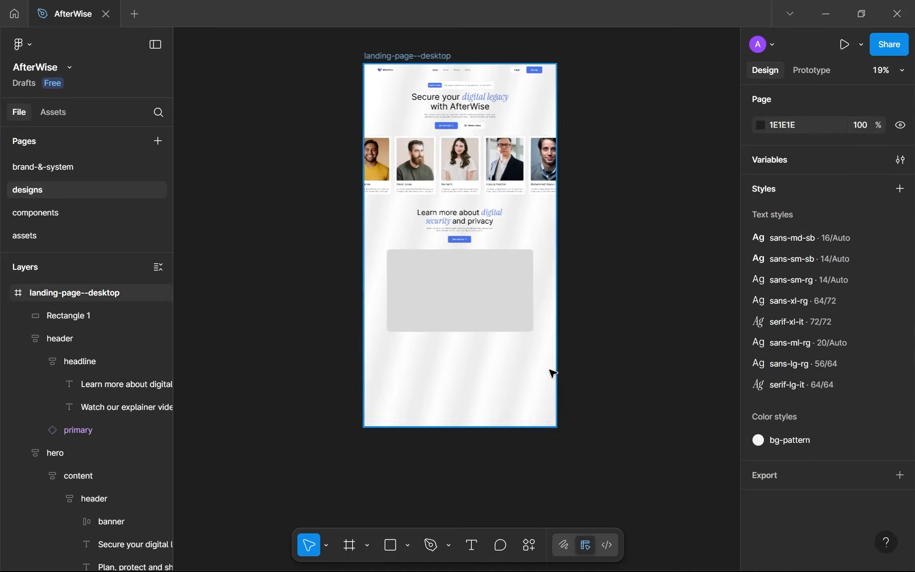
{"action": "scroll", "coordinate": [555, 373], "scroll_direction": "up", "scroll_amount": 2}
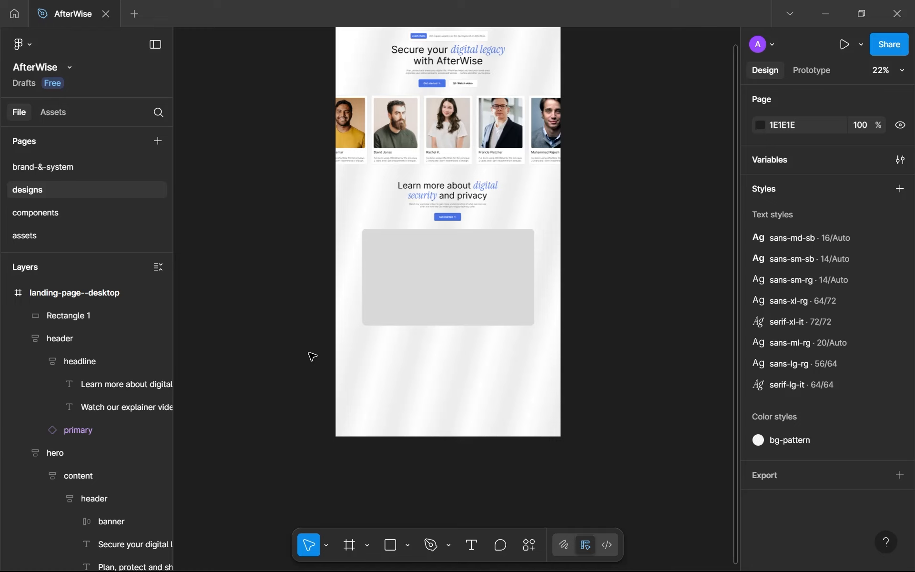
{"action": "double_click", "coordinate": [105, 315]}
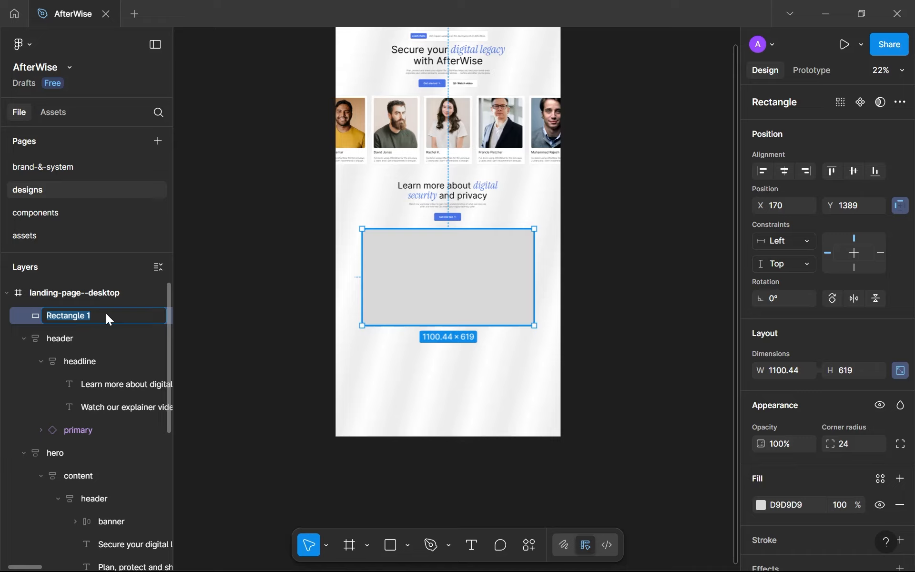
{"action": "type", "text": "video"}
{"action": "key", "text": "Return"}
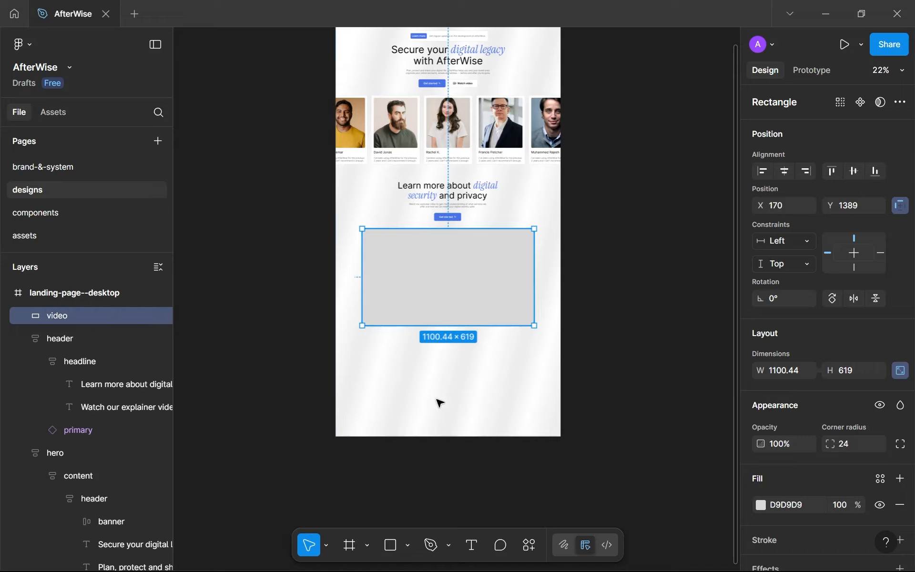
{"action": "scroll", "coordinate": [490, 374], "scroll_direction": "up", "scroll_amount": 5}
{"action": "scroll", "coordinate": [508, 382], "scroll_direction": "down", "scroll_amount": 2}
{"action": "scroll", "coordinate": [508, 382], "scroll_direction": "up", "scroll_amount": 1}
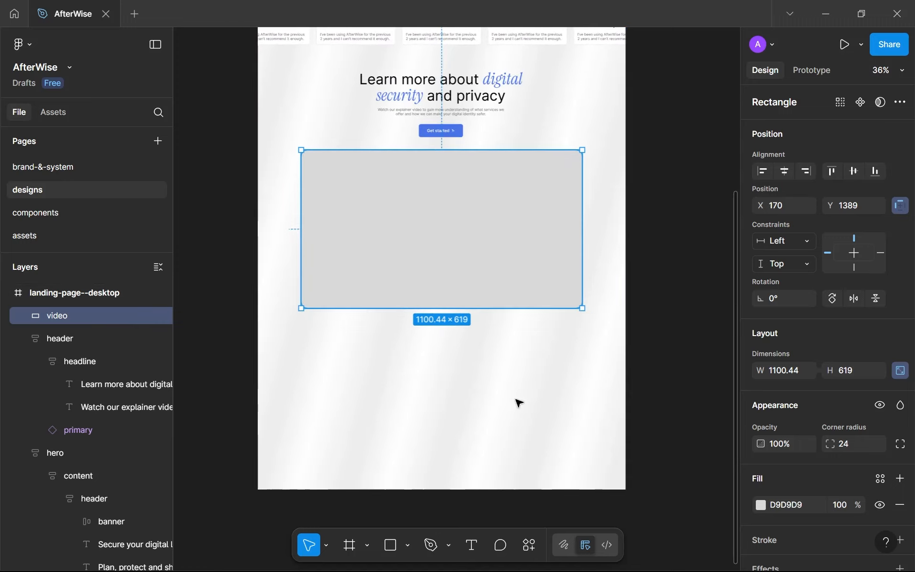
{"action": "key", "text": "o"}
{"action": "scroll", "coordinate": [510, 391], "scroll_direction": "up", "scroll_amount": 3}
{"action": "scroll", "coordinate": [458, 337], "scroll_direction": "down", "scroll_amount": 2}
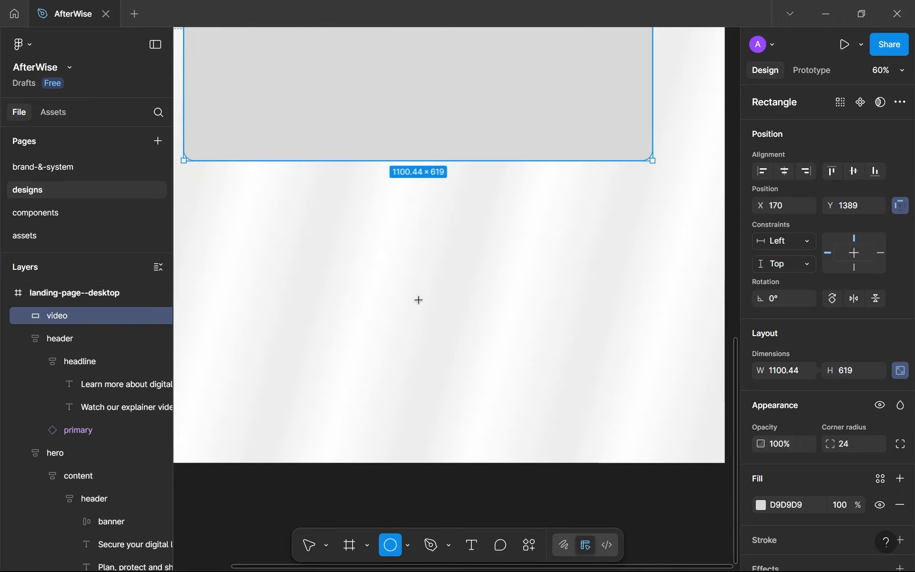
{"action": "mouse_move", "coordinate": [363, 215]}
{"action": "left_mouse_down"}
{"action": "mouse_move", "coordinate": [426, 325]}
{"action": "mouse_move", "coordinate": [429, 316]}
{"action": "left_mouse_up"}
{"action": "scroll", "coordinate": [450, 320], "scroll_direction": "up", "scroll_amount": 5}
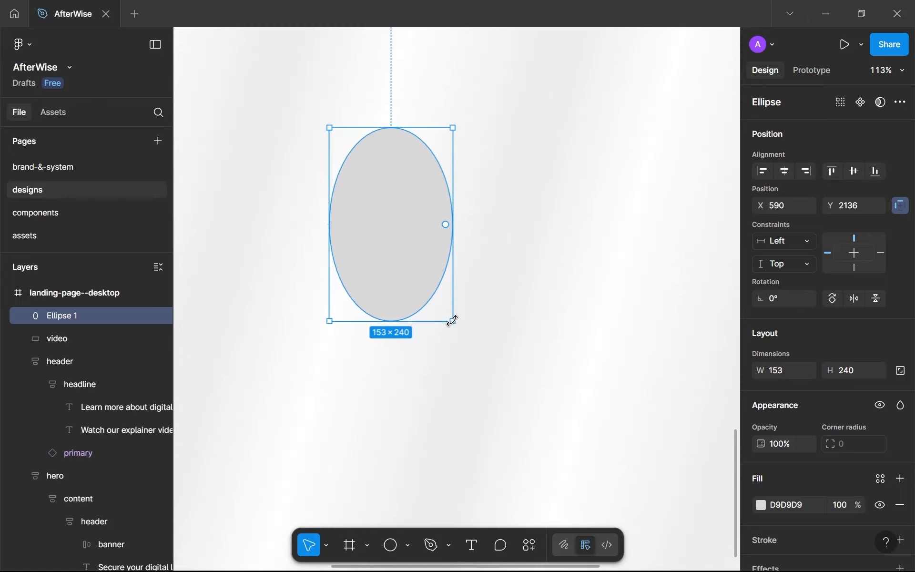
{"action": "key", "text": "ctrl+z"}
Draw a circle of about 192 × 192 in the empty area below the video rectangle, at about X 631, Y 2171
{"action": "key", "text": "o"}
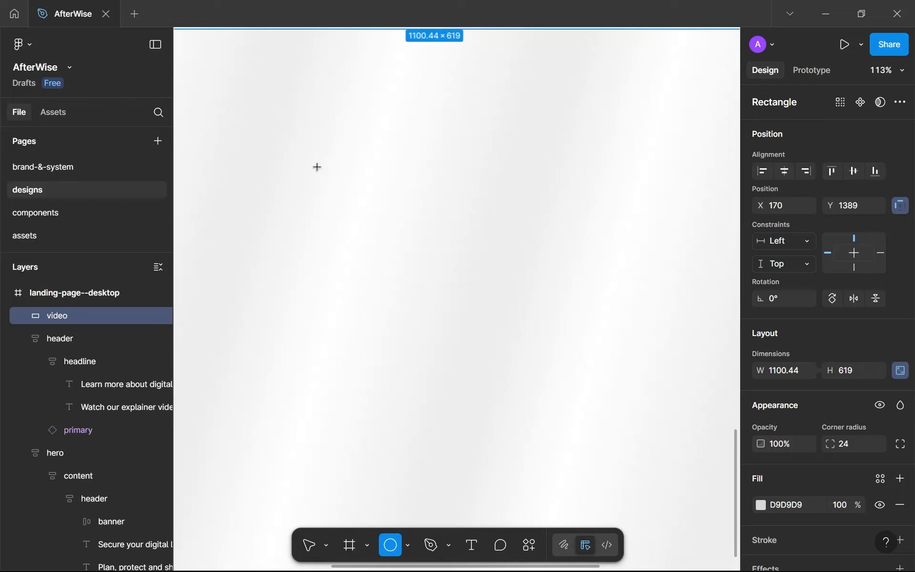
{"action": "left_click_drag", "start_coordinate": [349, 151], "coordinate": [464, 306]}
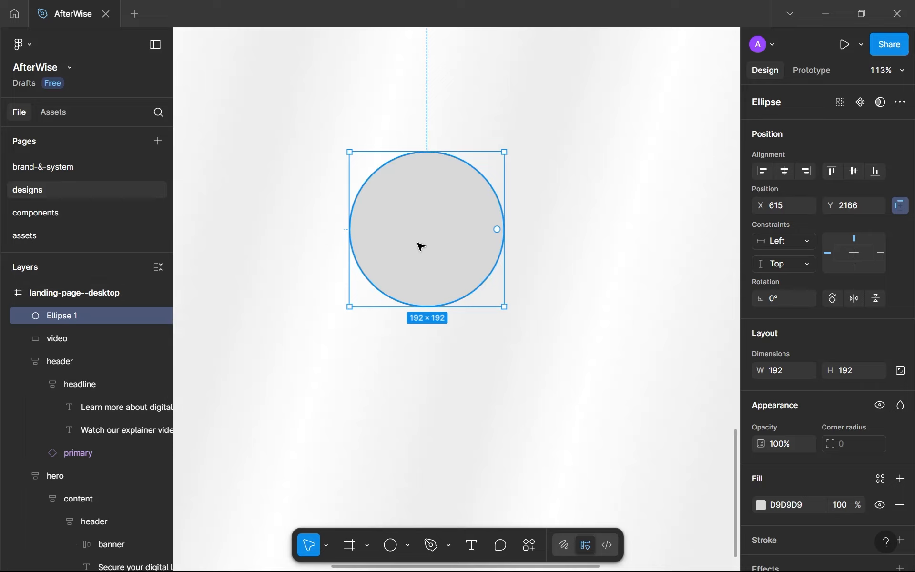
{"action": "left_click_drag", "start_coordinate": [420, 246], "coordinate": [439, 253]}
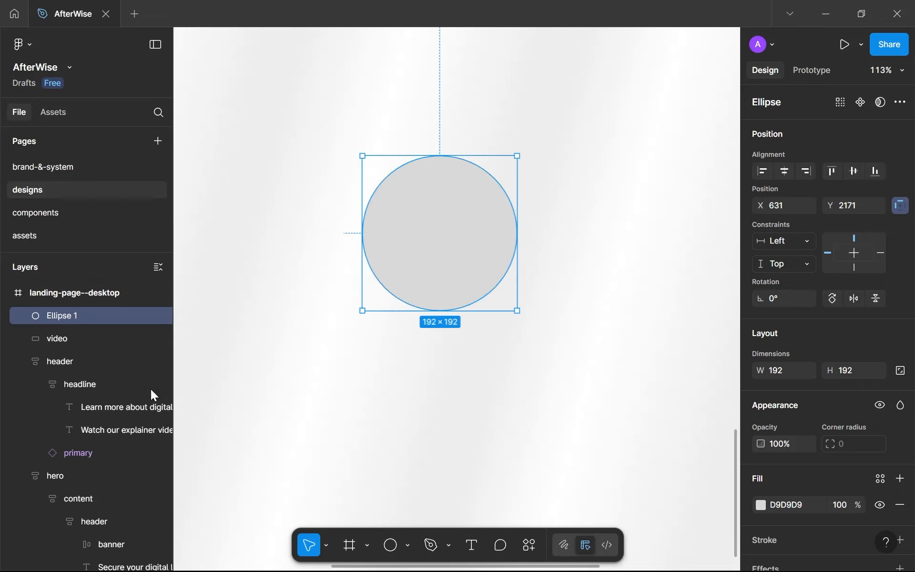
Rename the circle's layer as icon-container
{"action": "double_click", "coordinate": [73, 315]}
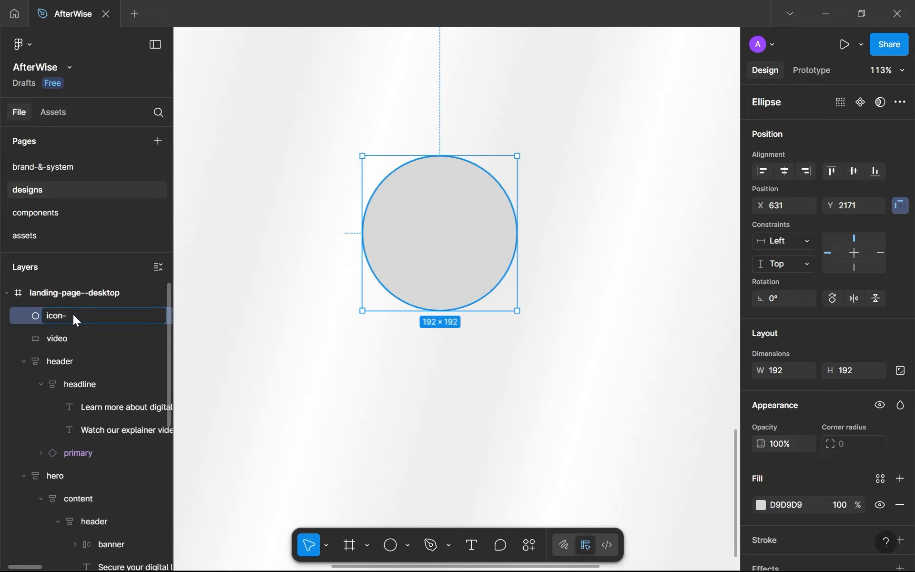
{"action": "type", "text": "icon-container"}
{"action": "key", "text": "Return"}
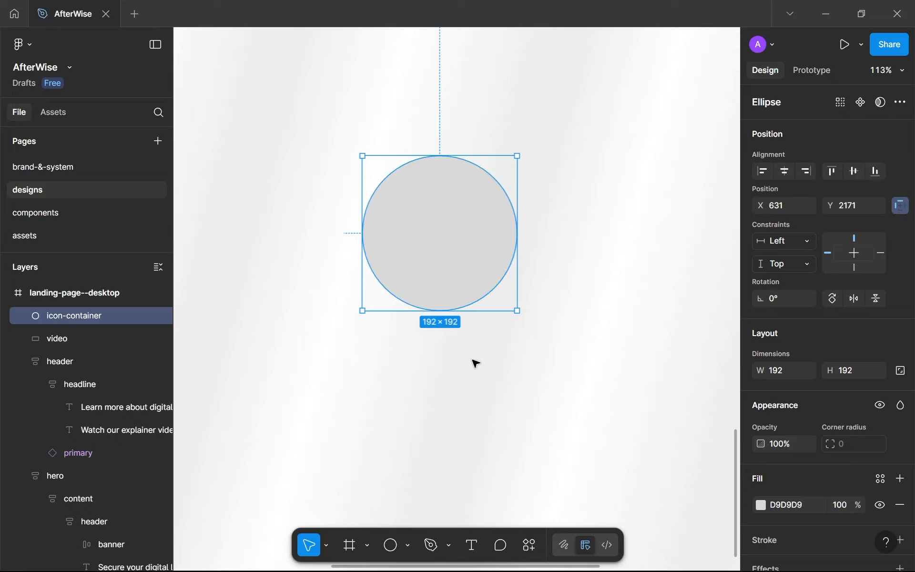
{"action": "key", "text": "r"}
{"action": "left_click_drag", "start_coordinate": [408, 197], "coordinate": [443, 247]}
{"action": "key", "text": "Delete"}
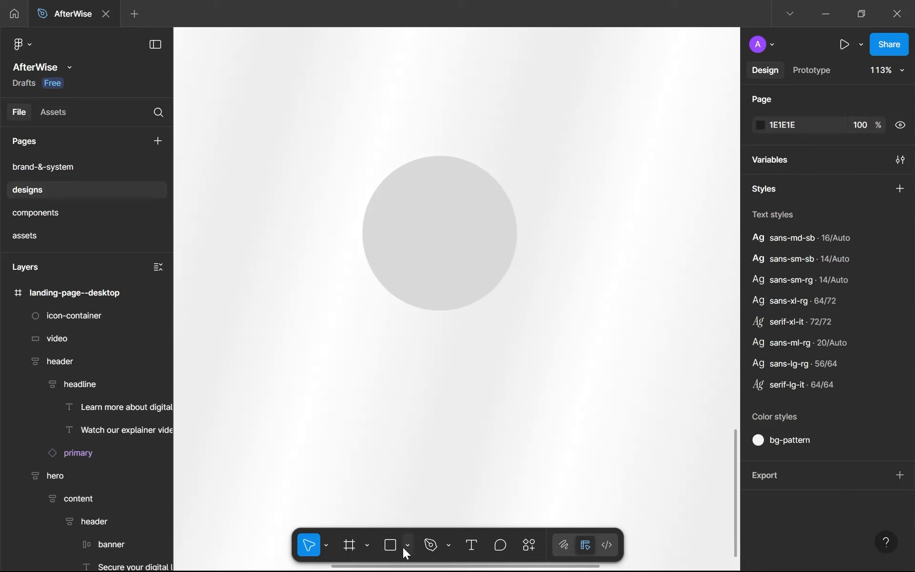
Draw a triangle of about 130 × 130 with the Polygon tool and move it over the circle
{"action": "left_click", "coordinate": [408, 544]}
{"action": "left_click", "coordinate": [402, 477]}
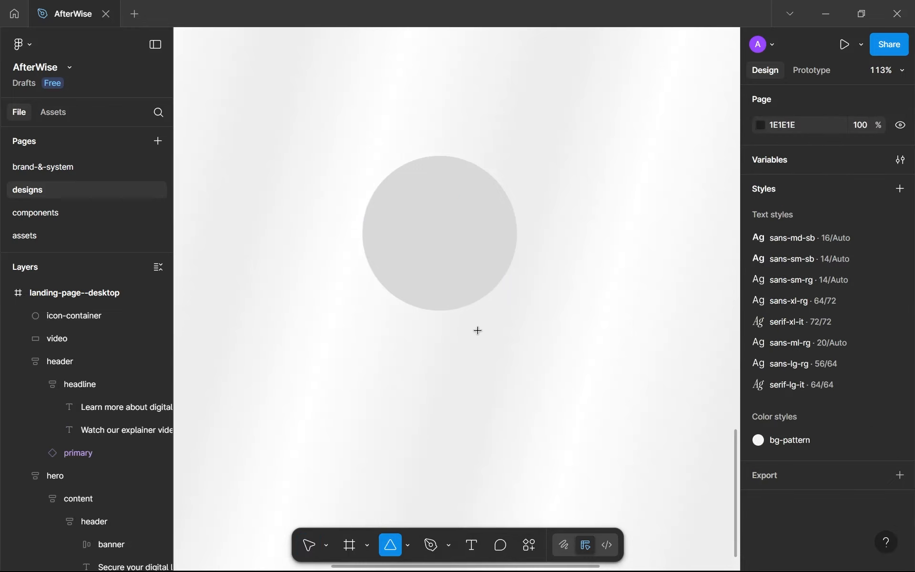
{"action": "left_click_drag", "start_coordinate": [422, 228], "coordinate": [482, 333]}
{"action": "left_click_drag", "start_coordinate": [490, 293], "coordinate": [467, 261]}
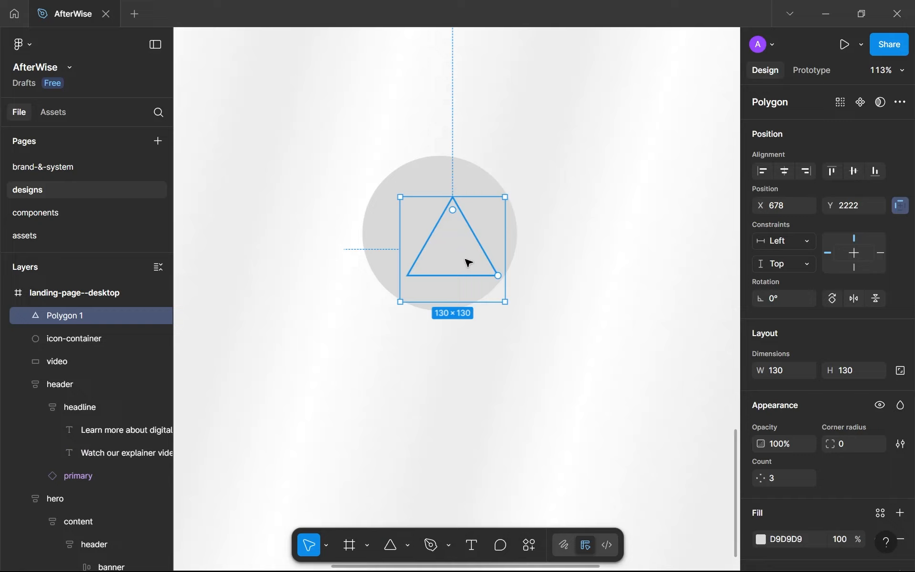
Change the triangle's fill to the darker grey 808080
{"action": "left_click", "coordinate": [760, 539]}
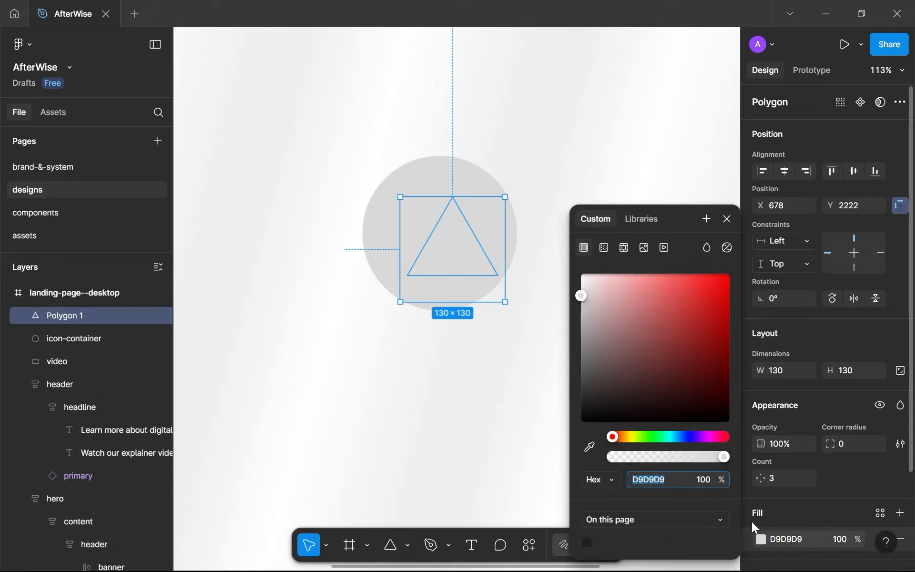
{"action": "left_click_drag", "start_coordinate": [618, 327], "coordinate": [579, 347]}
{"action": "left_click", "coordinate": [548, 359]}
{"action": "left_click", "coordinate": [461, 275]}
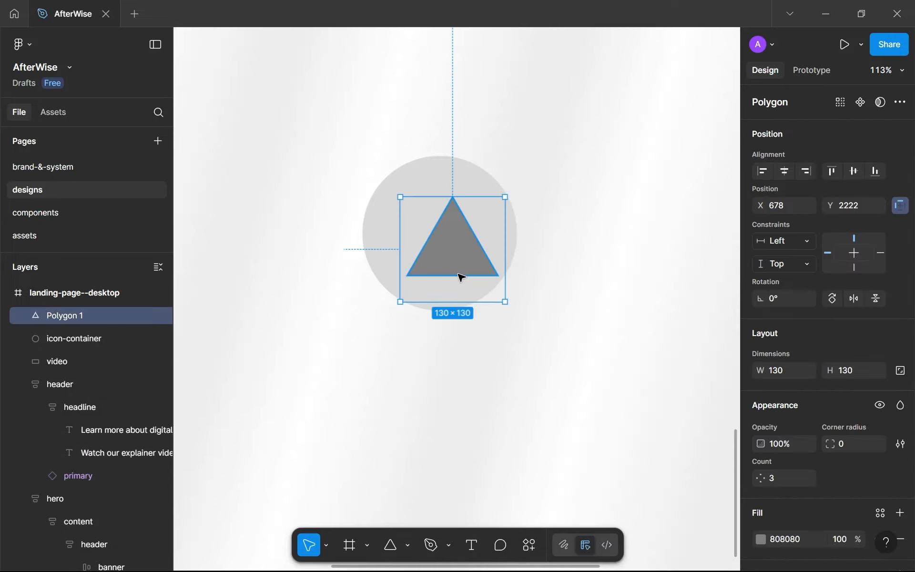
Rotate the triangle to -90° so it points right, and centre it inside the circle
{"action": "left_click_drag", "start_coordinate": [513, 194], "coordinate": [508, 311]}
{"action": "left_click", "coordinate": [779, 296]}
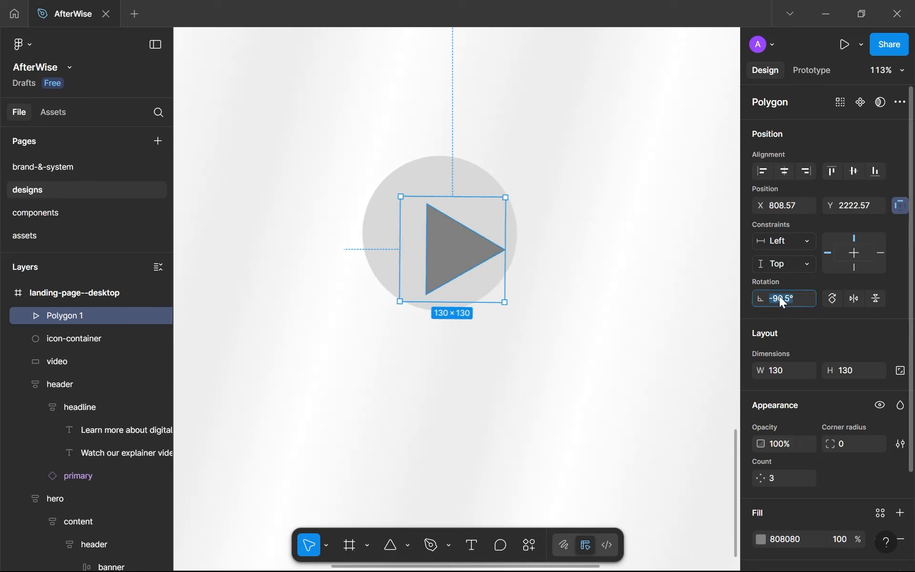
{"action": "type", "text": "-90"}
{"action": "key", "text": "Return"}
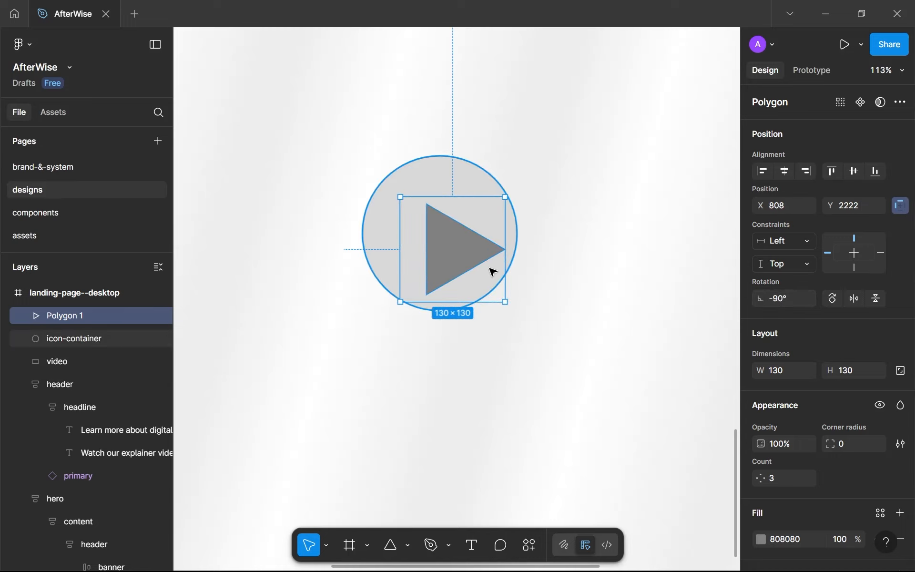
{"action": "left_click_drag", "start_coordinate": [490, 265], "coordinate": [482, 258]}
{"action": "left_click", "coordinate": [568, 351]}
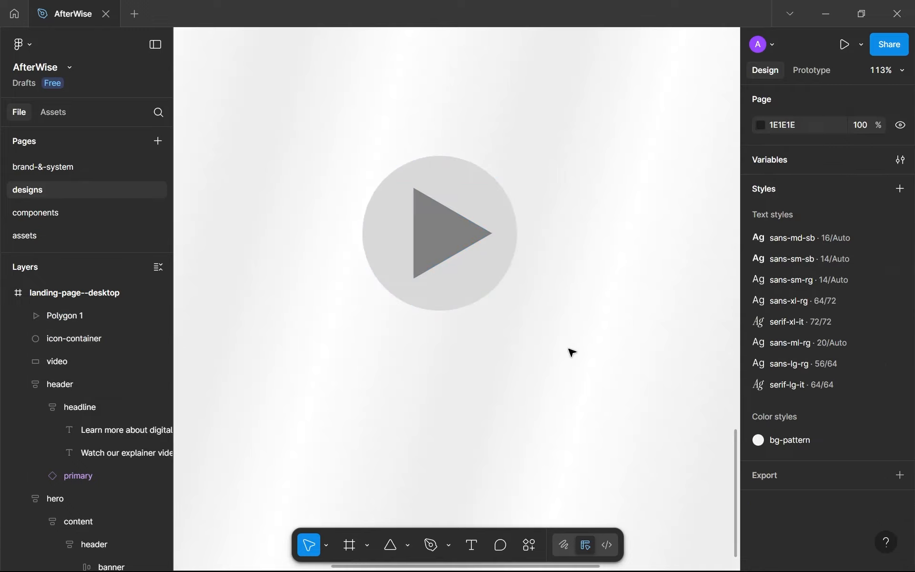
Enlarge the circle to about 218 × 218 and recentre the triangle inside it
{"action": "scroll", "coordinate": [513, 298], "scroll_direction": "down", "scroll_amount": 3}
{"action": "scroll", "coordinate": [518, 310], "scroll_direction": "up", "scroll_amount": 5}
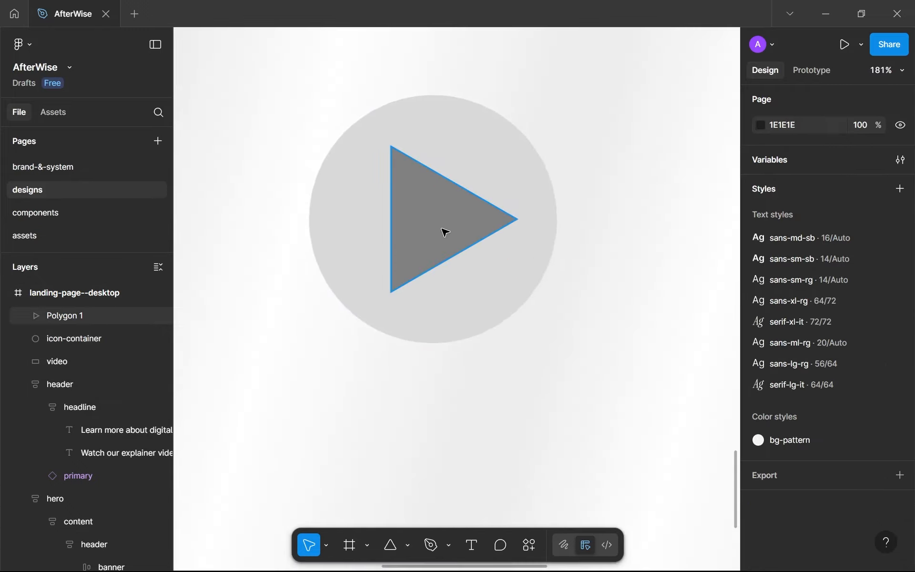
{"action": "left_click", "coordinate": [550, 288]}
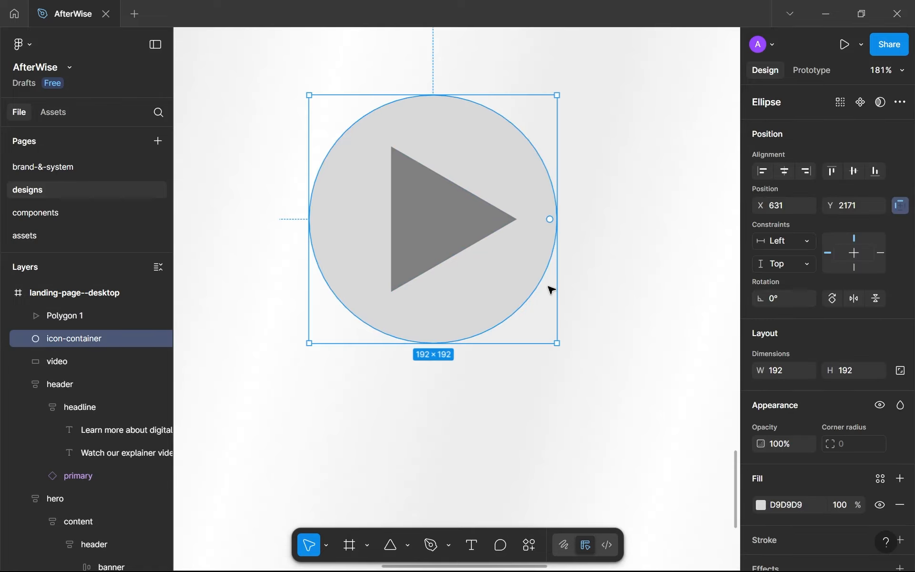
{"action": "left_click_drag", "start_coordinate": [574, 290], "coordinate": [589, 288]}
{"action": "left_click", "coordinate": [448, 227]}
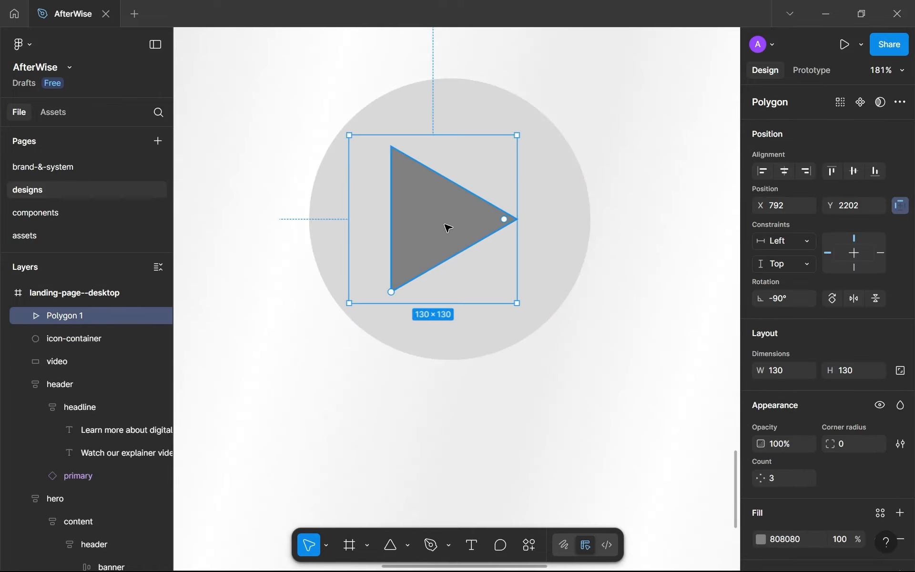
{"action": "mouse_move", "coordinate": [447, 227]}
{"action": "left_mouse_down"}
{"action": "mouse_move", "coordinate": [465, 233]}
{"action": "mouse_move", "coordinate": [452, 231]}
{"action": "left_mouse_up"}
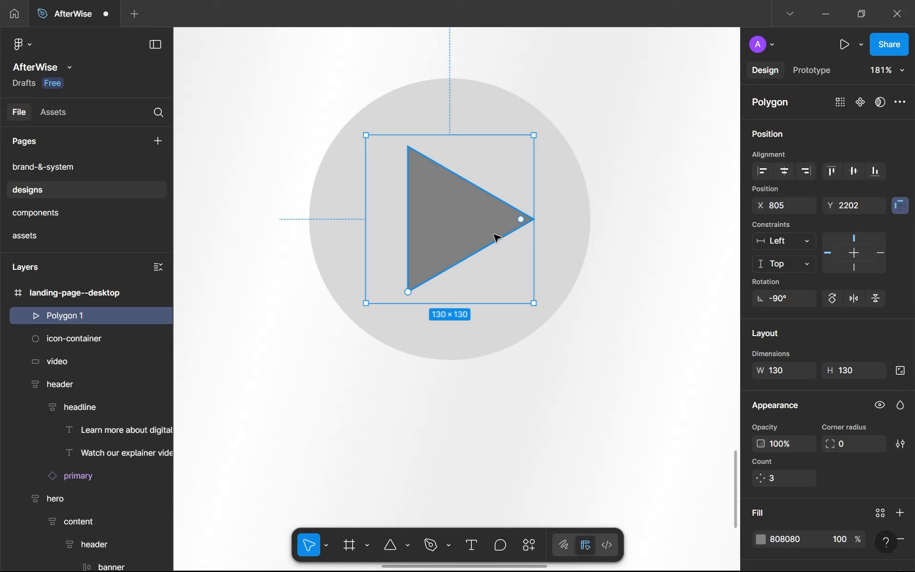
{"action": "left_click", "coordinate": [557, 224], "text": "shift"}
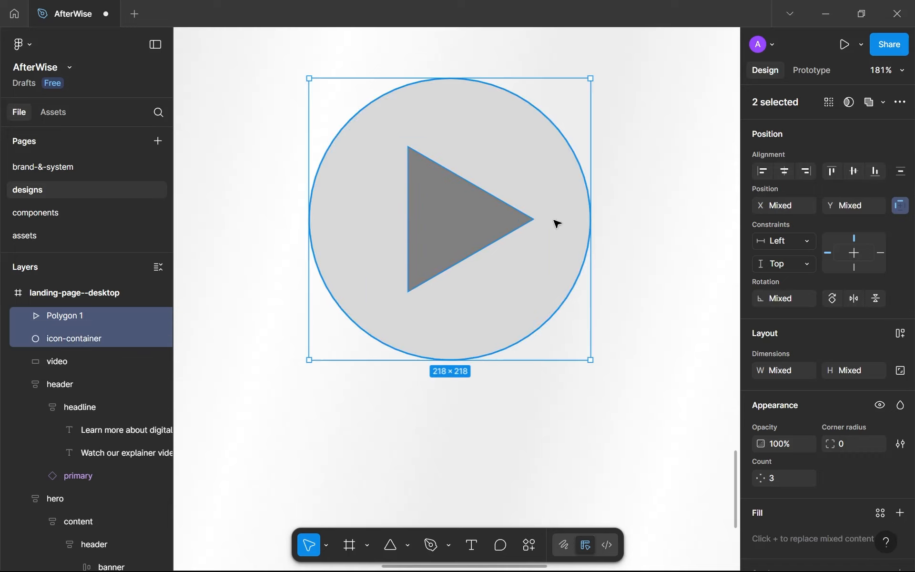
Rename the triangle's layer as play-icon
{"action": "double_click", "coordinate": [80, 319]}
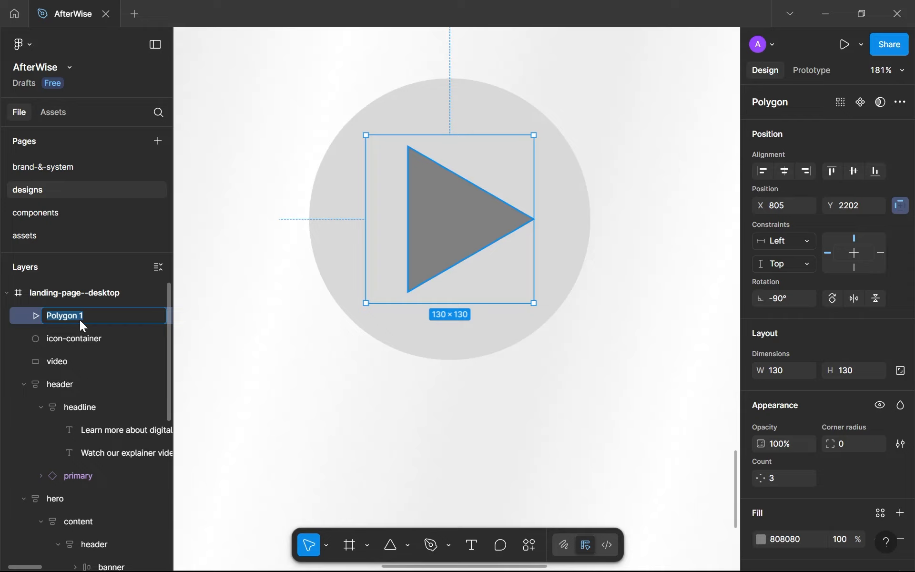
{"action": "type", "text": "play-icon"}
{"action": "key", "text": "Return"}
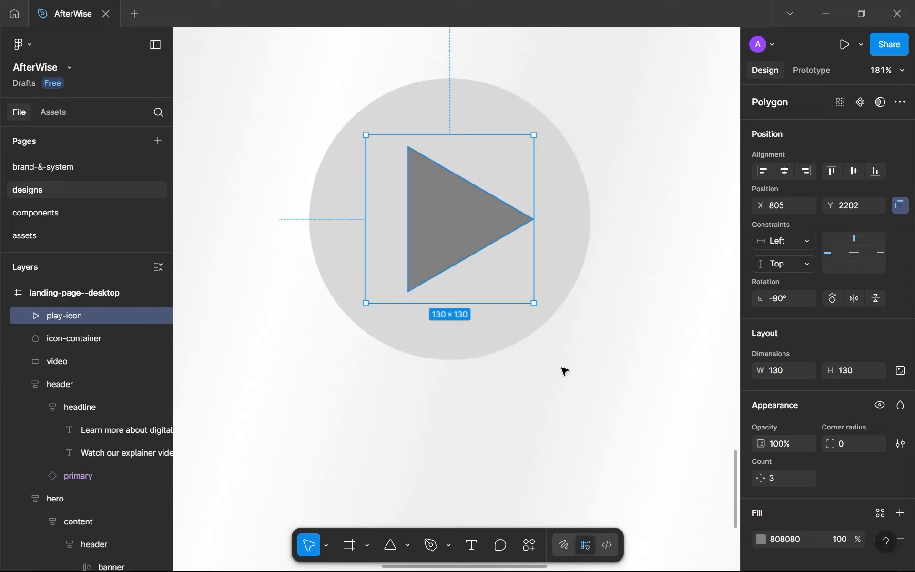
Rename the triangle's layer as icon
{"action": "left_click_drag", "start_coordinate": [629, 367], "coordinate": [296, 175]}
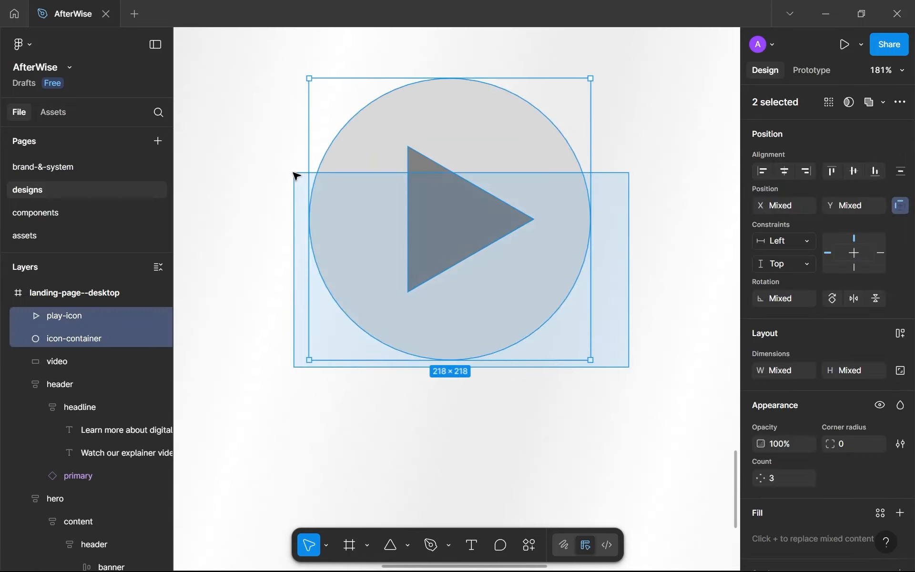
{"action": "double_click", "coordinate": [62, 315]}
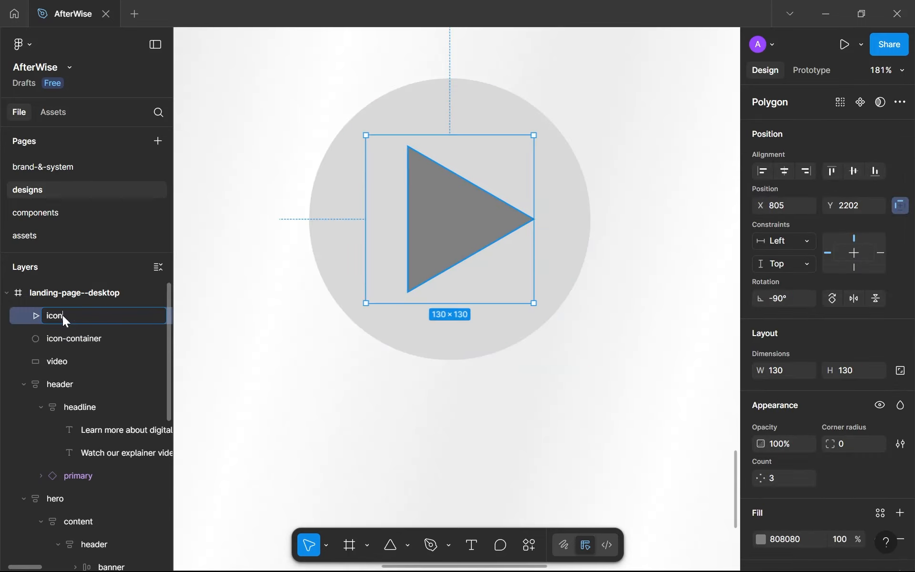
Combine the triangle and its circle into one auto layout frame and expand that frame's layer
{"action": "left_click_drag", "start_coordinate": [628, 367], "coordinate": [237, 116]}
{"action": "key", "text": "shift+a"}
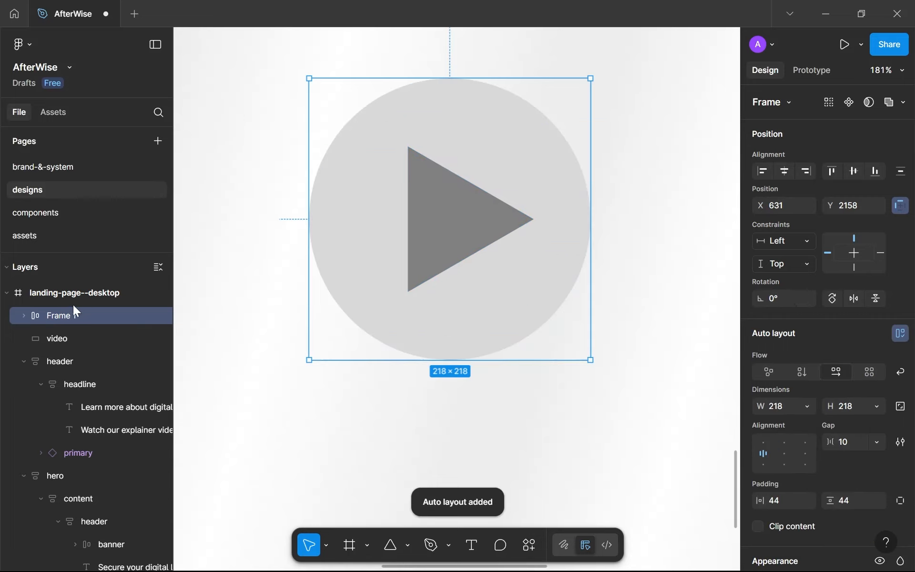
{"action": "left_click", "coordinate": [23, 316]}
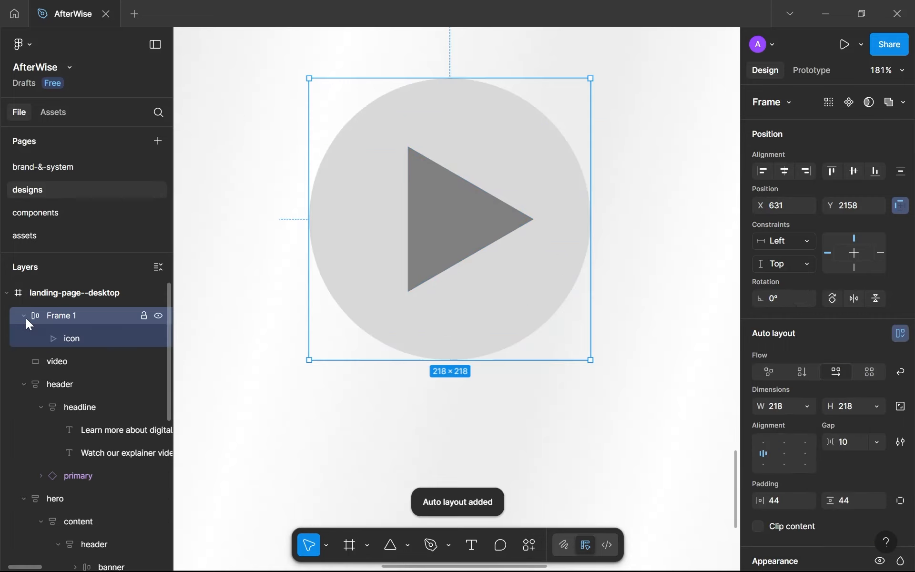
Rename the new auto layout frame as play-icon
{"action": "double_click", "coordinate": [53, 317]}
{"action": "scroll", "coordinate": [833, 352], "scroll_direction": "down", "scroll_amount": 2}
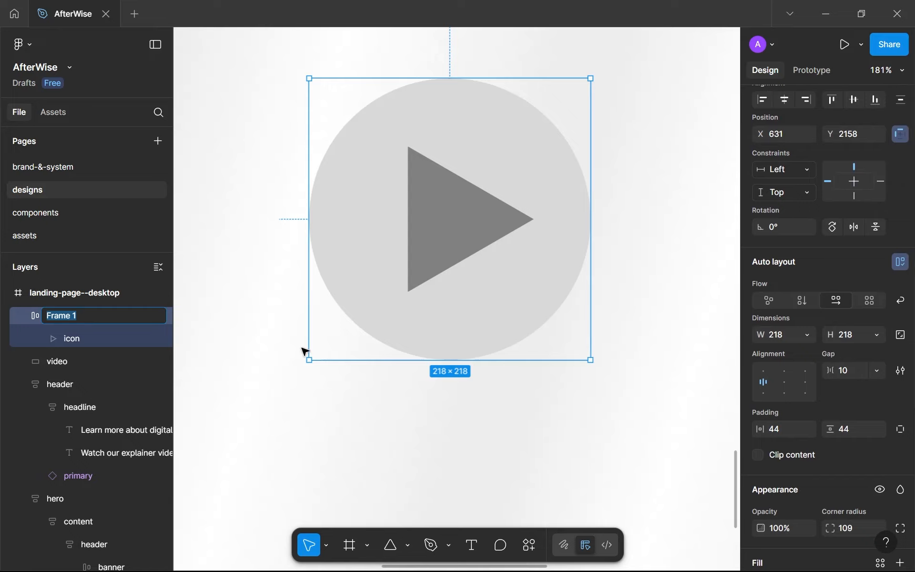
{"action": "type", "text": "play-icon"}
{"action": "key", "text": "Return"}
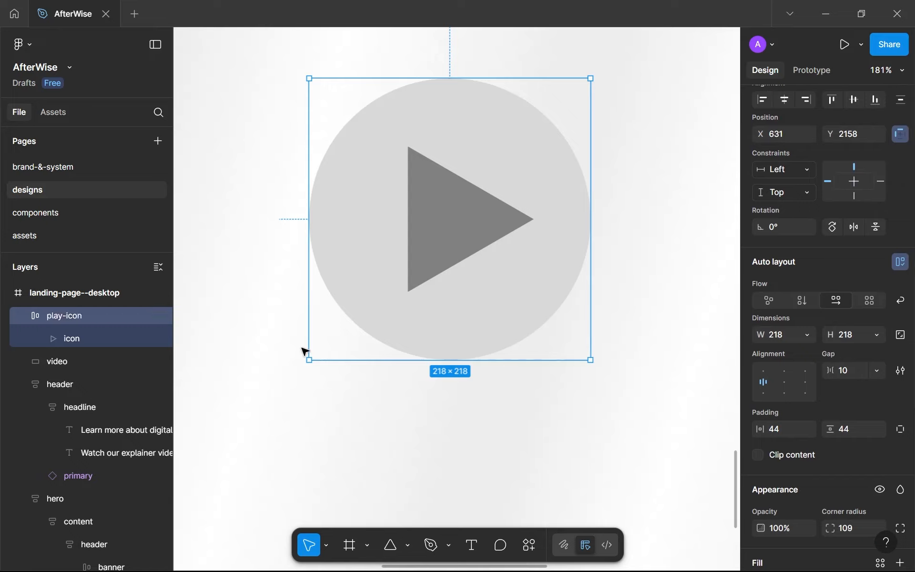
Set the play-icon frame's gap to 0 and its horizontal and vertical padding to 64
{"action": "left_click", "coordinate": [860, 374]}
{"action": "left_click", "coordinate": [789, 430]}
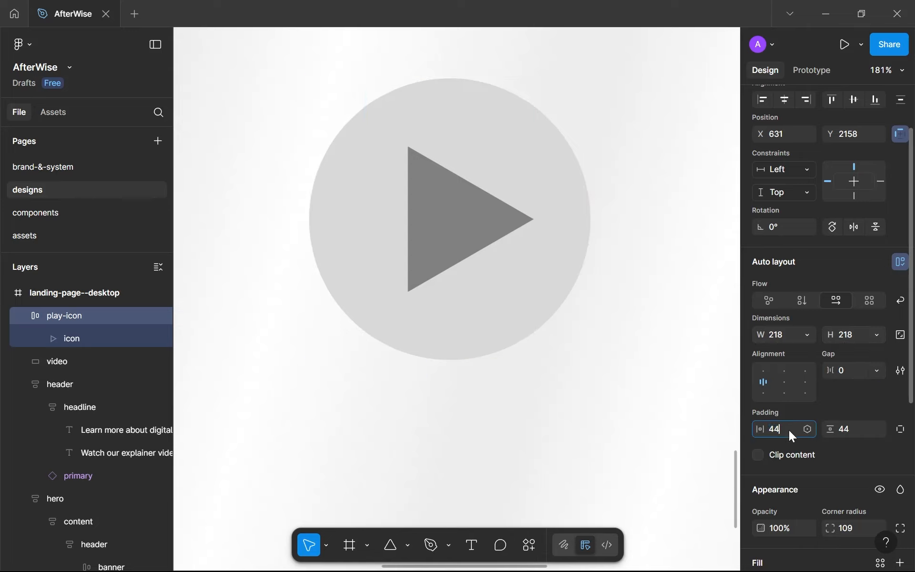
{"action": "type", "text": "64"}
{"action": "key", "text": "Tab"}
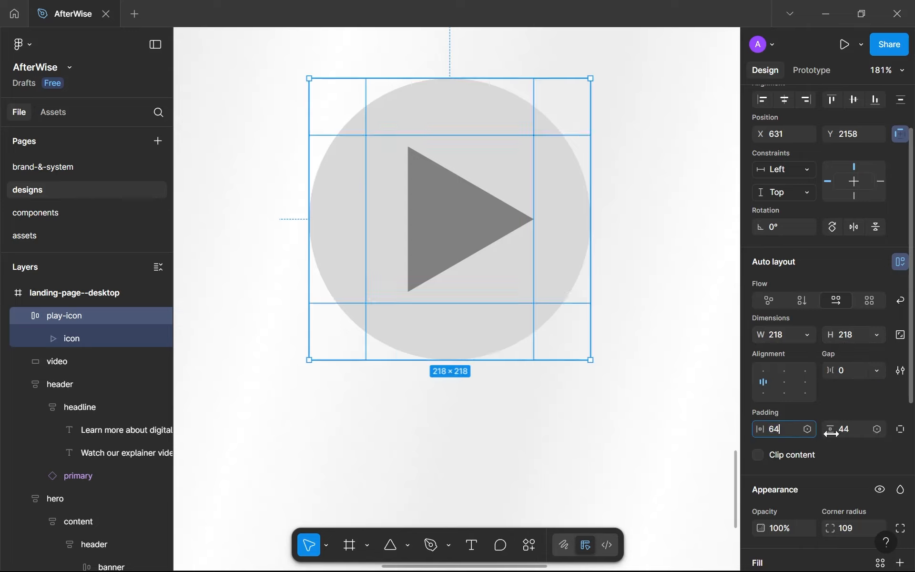
{"action": "type", "text": "64"}
{"action": "scroll", "coordinate": [836, 454], "scroll_direction": "down", "scroll_amount": 3}
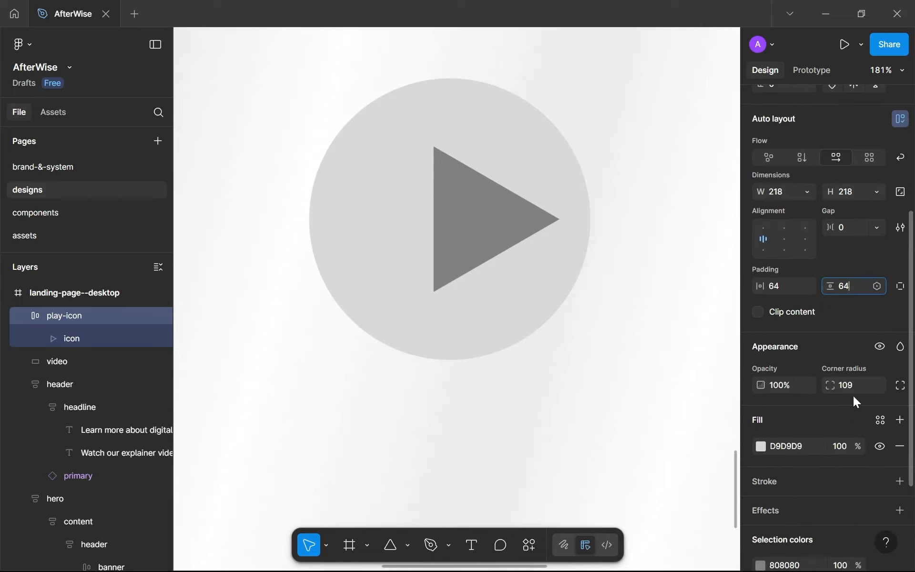
{"action": "left_click", "coordinate": [851, 382]}
Centre-align the contents of the play-icon frame and make its width and height hug the contents
{"action": "left_click", "coordinate": [784, 238]}
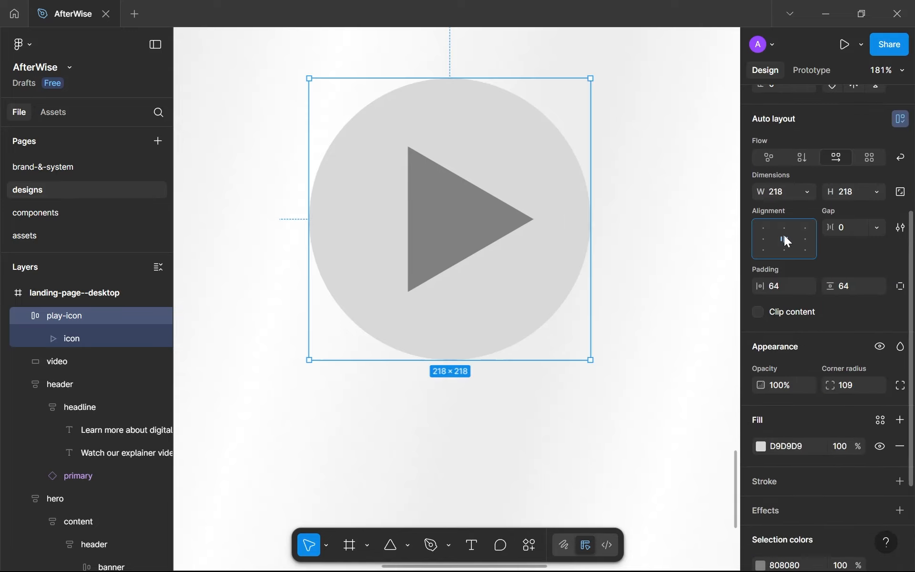
{"action": "left_click", "coordinate": [806, 195]}
{"action": "left_click", "coordinate": [809, 208]}
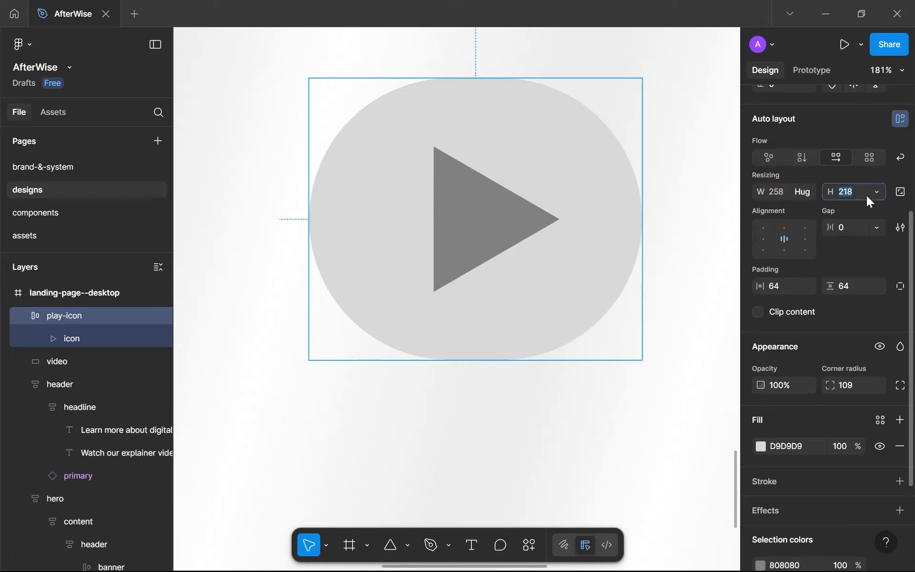
{"action": "left_click", "coordinate": [877, 193]}
{"action": "left_click", "coordinate": [851, 214]}
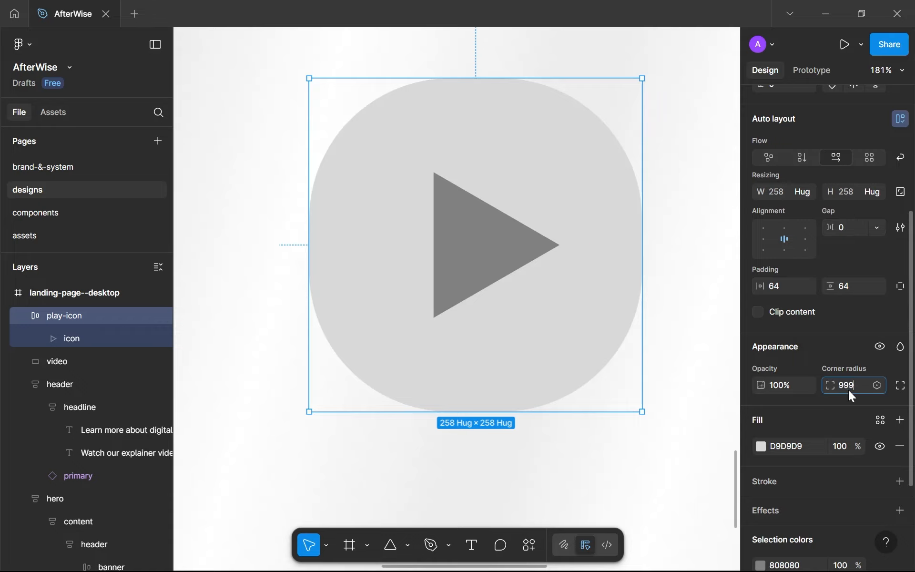
Set the play-icon frame's corner radius to 999
{"action": "key", "text": "Return"}
{"action": "left_click", "coordinate": [685, 414]}
{"action": "scroll", "coordinate": [679, 415], "scroll_direction": "down", "scroll_amount": 5}
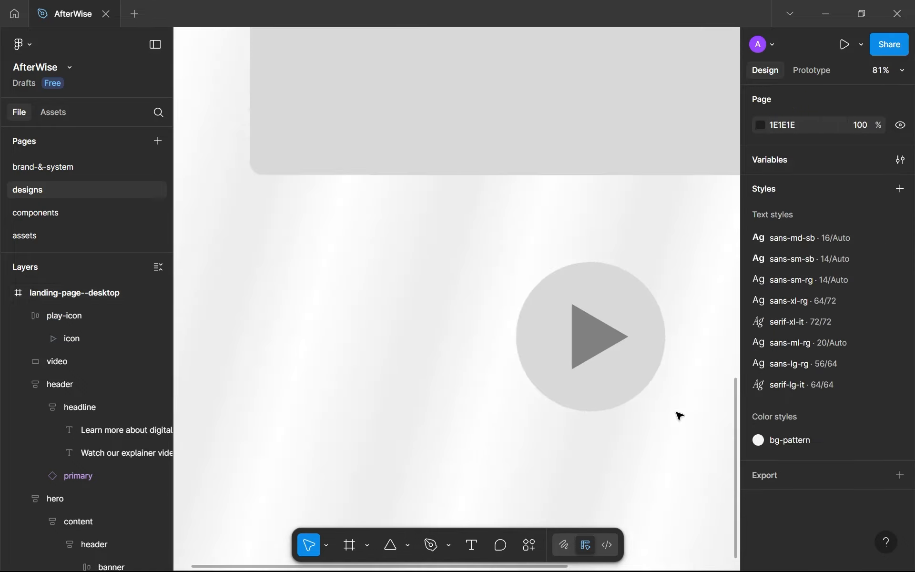
{"action": "left_click_drag", "start_coordinate": [679, 415], "coordinate": [565, 448]}
{"action": "scroll", "coordinate": [570, 409], "scroll_direction": "down", "scroll_amount": 5}
{"action": "scroll", "coordinate": [570, 408], "scroll_direction": "up", "scroll_amount": 4}
{"action": "scroll", "coordinate": [641, 434], "scroll_direction": "down", "scroll_amount": 3}
Round the corners of the triangle inside the play-icon frame with a radius of 8
{"action": "left_click", "coordinate": [554, 425]}
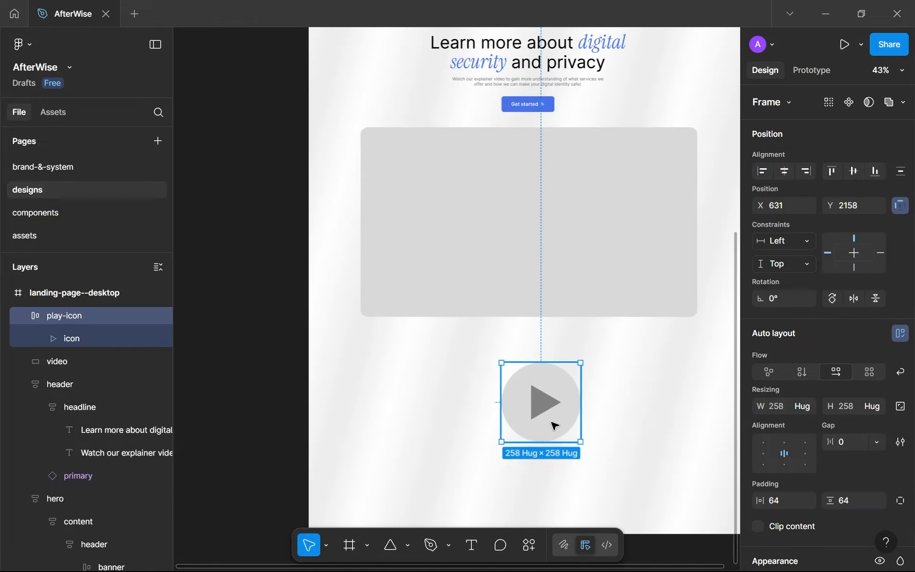
{"action": "scroll", "coordinate": [548, 410], "scroll_direction": "up", "scroll_amount": 2}
{"action": "left_click", "coordinate": [544, 405]}
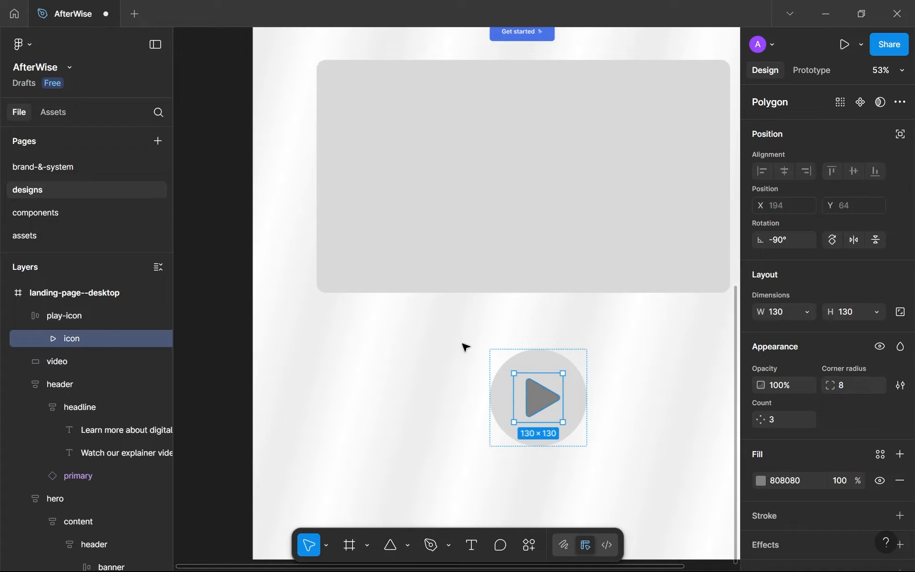
{"action": "left_click", "coordinate": [643, 423]}
{"action": "scroll", "coordinate": [643, 423], "scroll_direction": "down", "scroll_amount": 2}
{"action": "scroll", "coordinate": [615, 417], "scroll_direction": "up", "scroll_amount": 2}
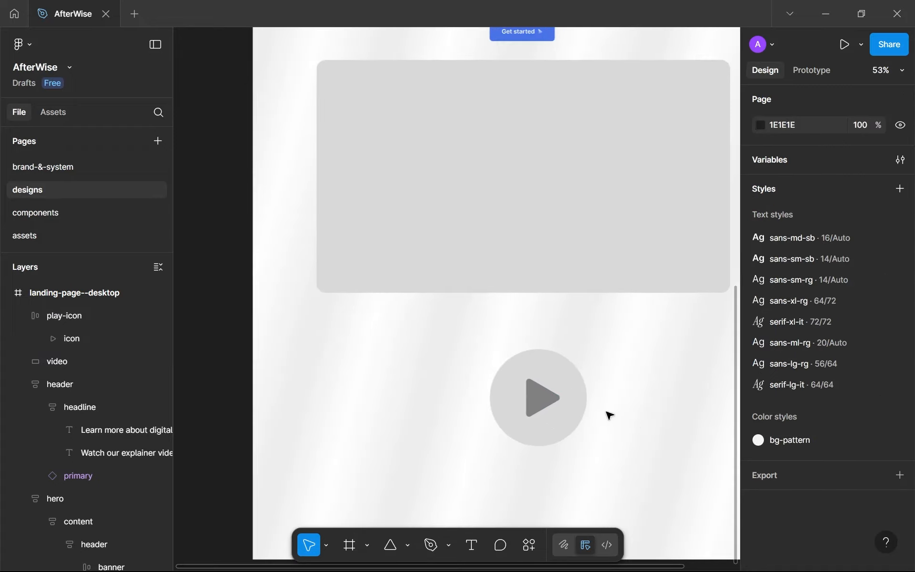
Move the play-icon frame up onto the middle of the video rectangle
{"action": "left_click", "coordinate": [584, 404]}
{"action": "left_click_drag", "start_coordinate": [586, 406], "coordinate": [580, 172]}
{"action": "scroll", "coordinate": [581, 171], "scroll_direction": "up", "scroll_amount": 3}
Darken the video rectangle's fill to the grey C1C1C1 so that it contrasts with the play icon's circle
{"action": "left_click", "coordinate": [668, 235]}
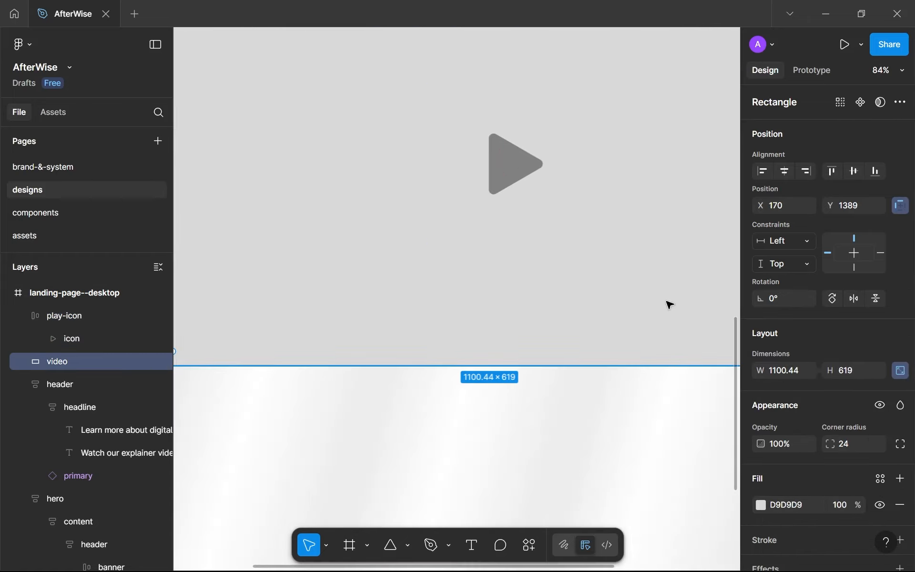
{"action": "left_click", "coordinate": [761, 504]}
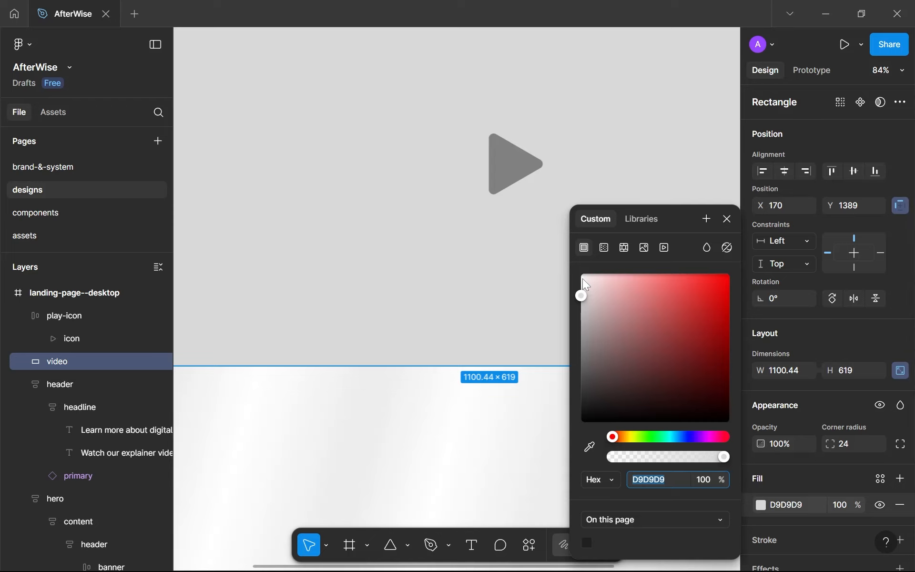
{"action": "left_click_drag", "start_coordinate": [582, 278], "coordinate": [568, 319]}
{"action": "left_click", "coordinate": [407, 447]}
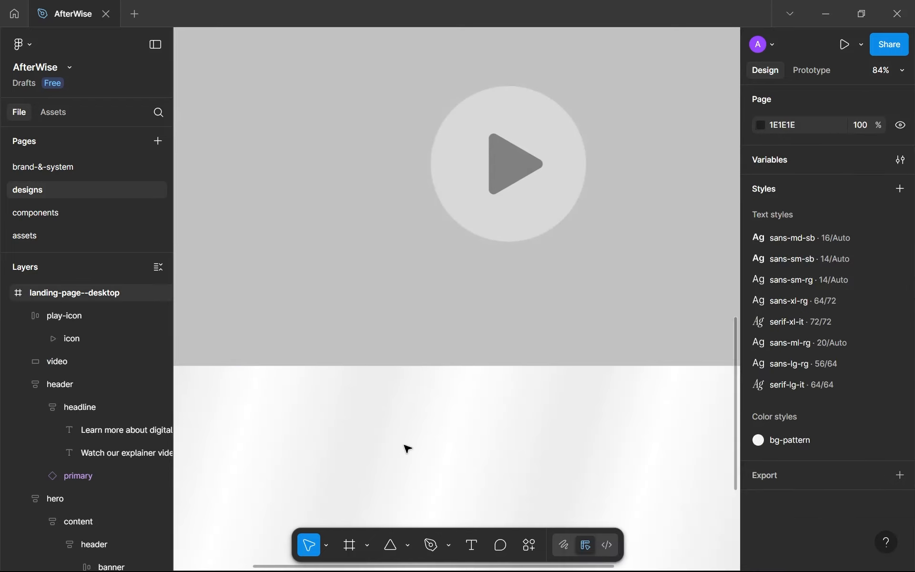
Combine the video rectangle and the play-icon into one auto layout frame and expand that frame's layer
{"action": "scroll", "coordinate": [406, 447], "scroll_direction": "down", "scroll_amount": 3, "text": "ctrl"}
{"action": "left_click", "coordinate": [467, 258]}
{"action": "left_click_drag", "start_coordinate": [467, 258], "coordinate": [465, 281]}
{"action": "key", "text": "shift+a"}
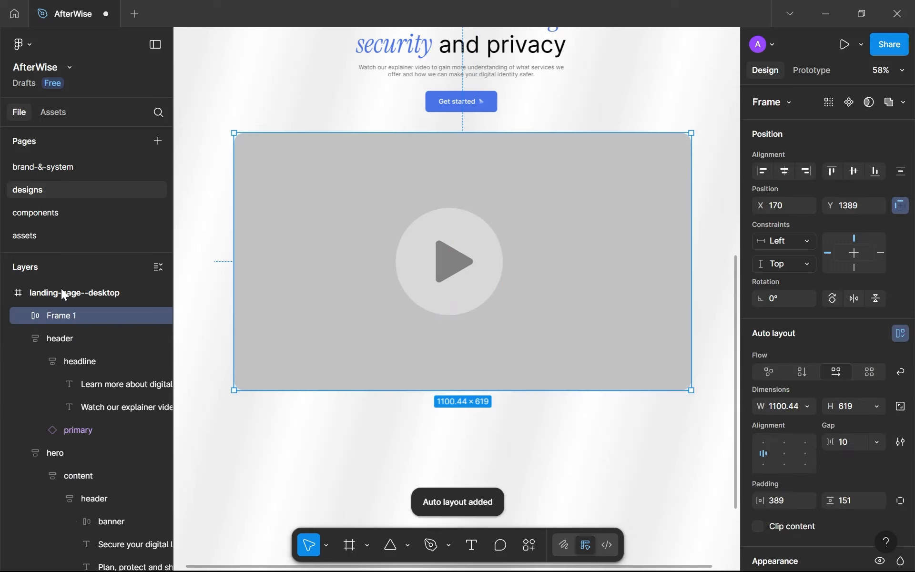
{"action": "left_click", "coordinate": [26, 315]}
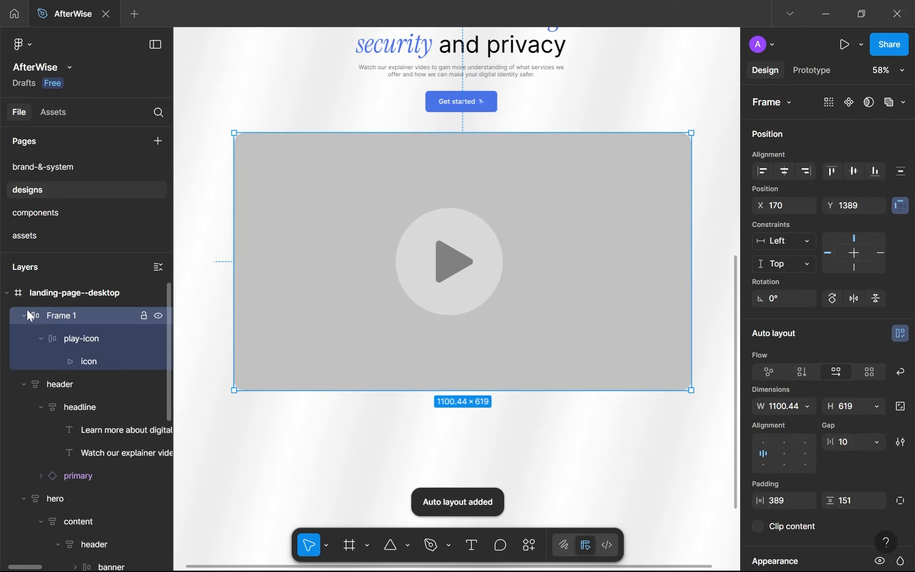
Rename the new auto layout frame as video
{"action": "double_click", "coordinate": [61, 318]}
{"action": "type", "text": "video"}
{"action": "key", "text": "Return"}
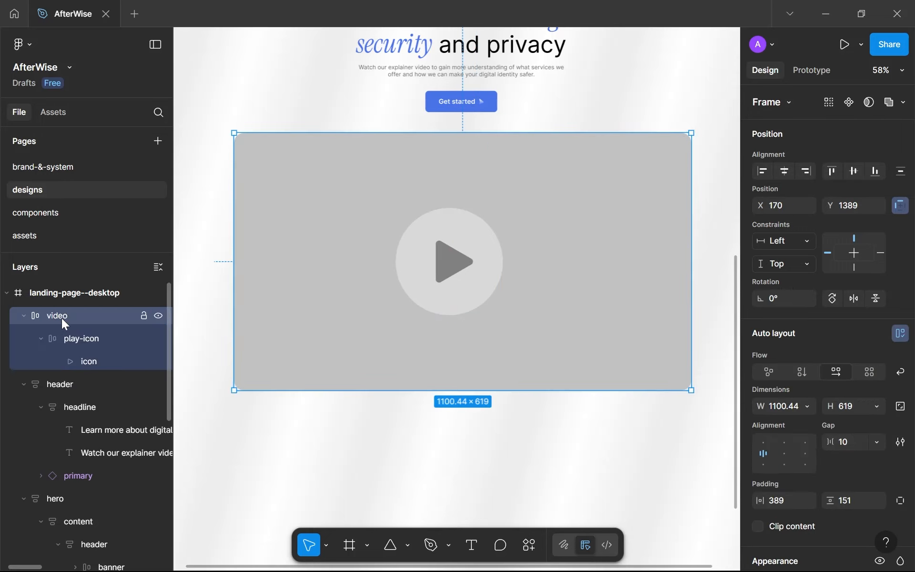
Centre-align the play icon within the video frame
{"action": "left_click", "coordinate": [784, 454]}
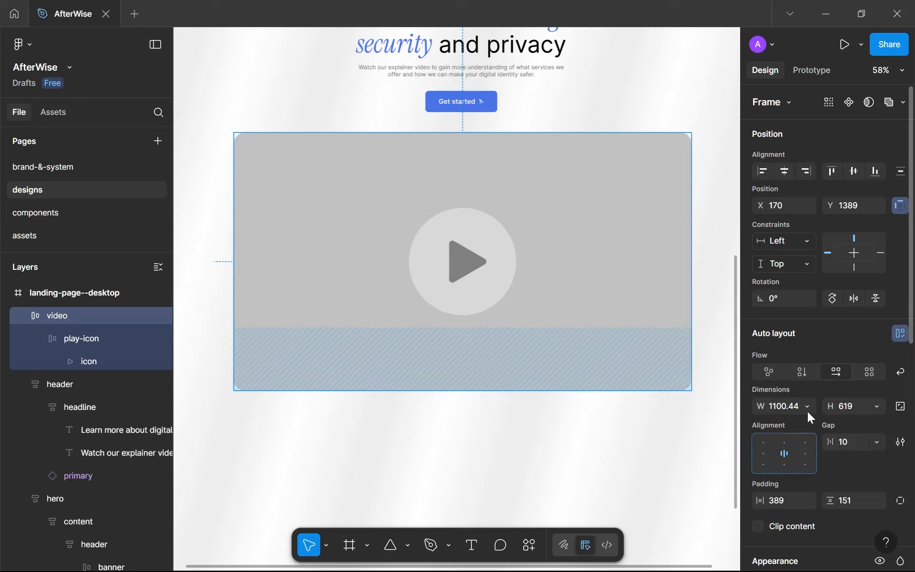
{"action": "left_click", "coordinate": [810, 406]}
{"action": "left_click", "coordinate": [813, 409]}
{"action": "left_click", "coordinate": [876, 406]}
{"action": "left_click", "coordinate": [867, 411]}
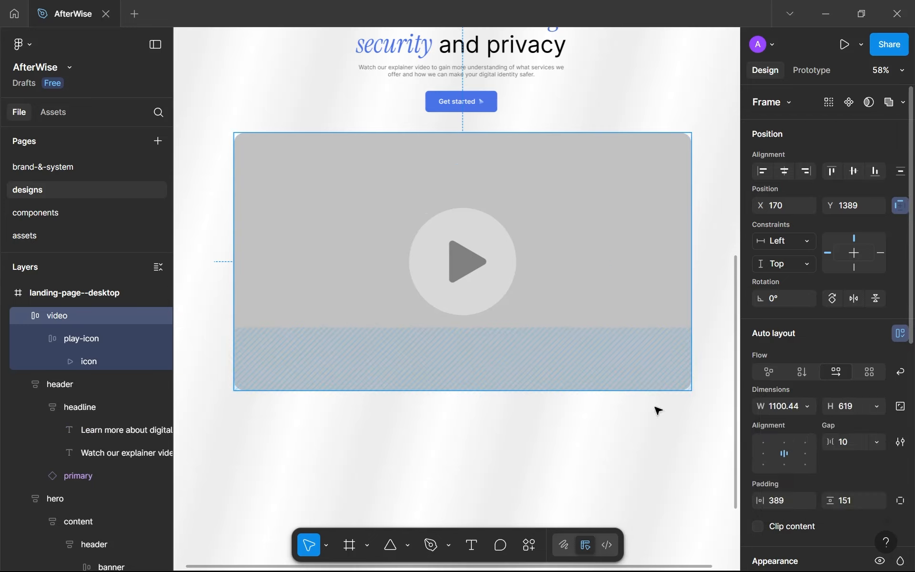
{"action": "left_click", "coordinate": [500, 458]}
Lock the video frame's aspect ratio and enlarge the frame from its centre to about 1122 × 631
{"action": "left_click", "coordinate": [639, 355]}
{"action": "left_click", "coordinate": [897, 408]}
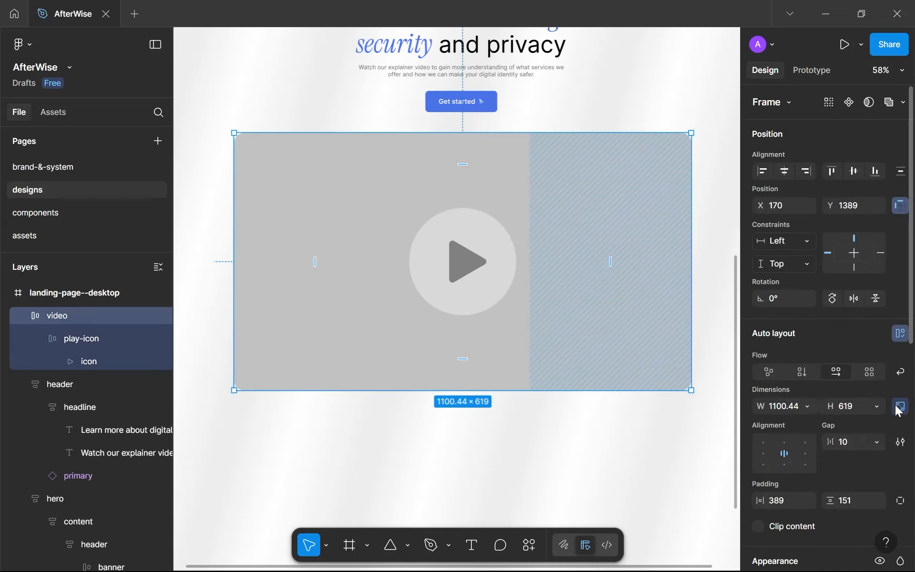
{"action": "left_click_drag", "start_coordinate": [590, 390], "coordinate": [590, 395]}
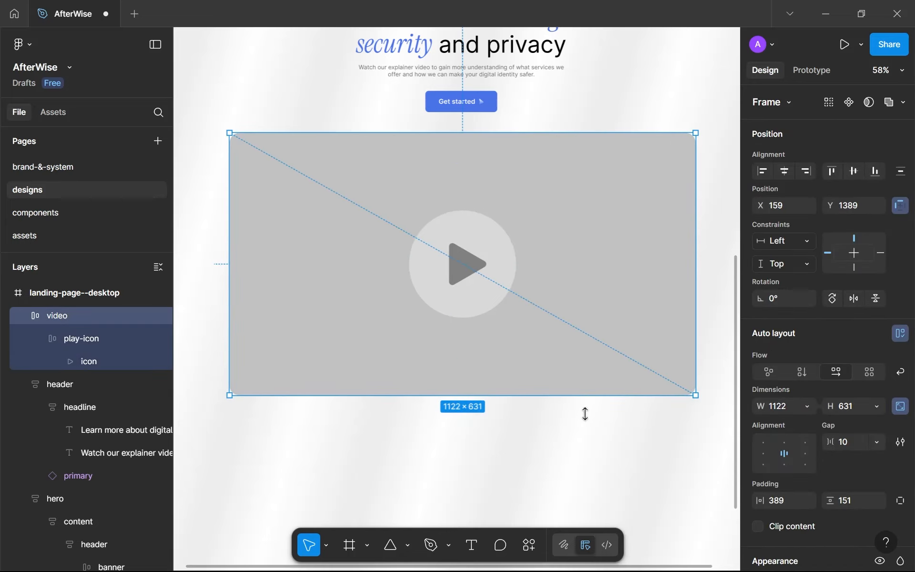
{"action": "left_click", "coordinate": [585, 420]}
{"action": "scroll", "coordinate": [584, 420], "scroll_direction": "down", "scroll_amount": 4}
{"action": "scroll", "coordinate": [585, 421], "scroll_direction": "down", "scroll_amount": 1}
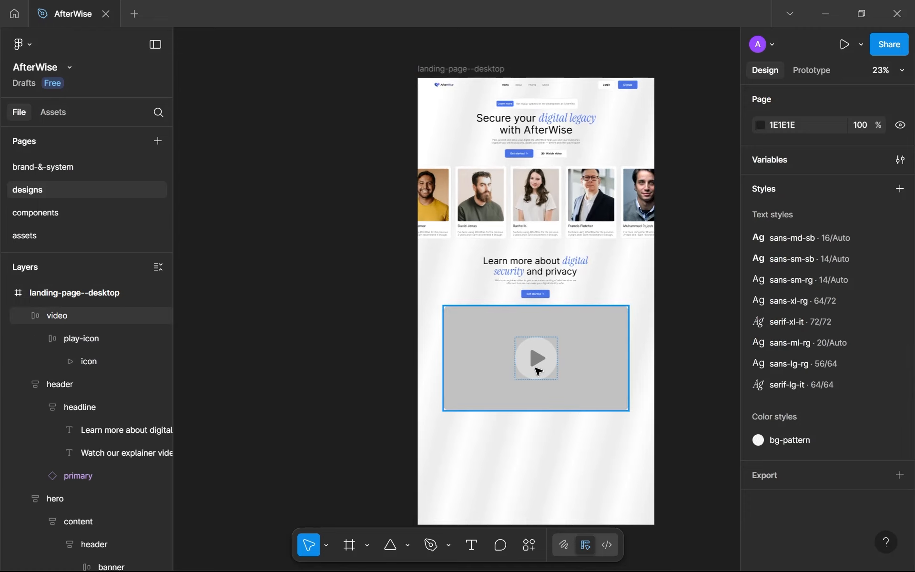
Shrink the play-icon frame evenly to about 194 × 194
{"action": "left_click", "coordinate": [535, 357]}
{"action": "double_click", "coordinate": [536, 358]}
{"action": "left_click_drag", "start_coordinate": [555, 363], "coordinate": [546, 365]}
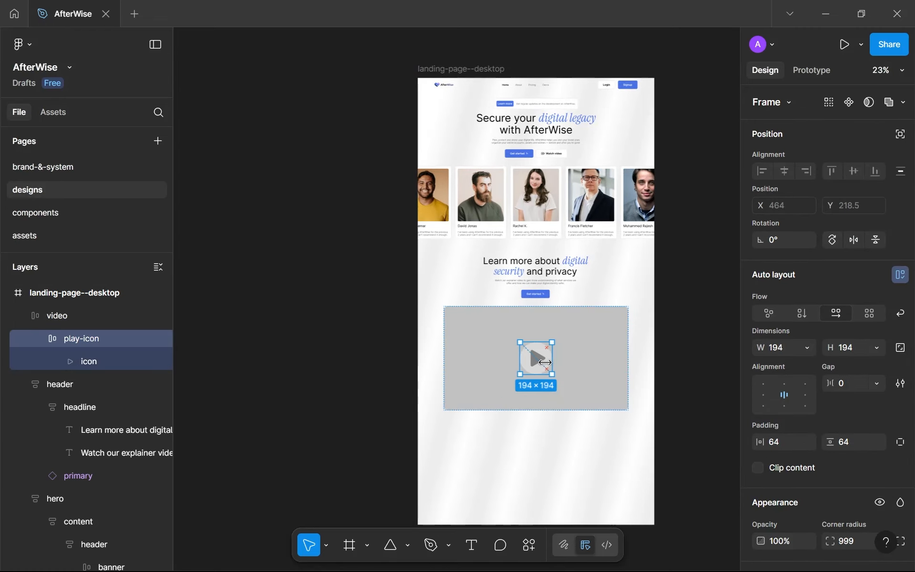
{"action": "scroll", "coordinate": [546, 364], "scroll_direction": "up", "scroll_amount": 4}
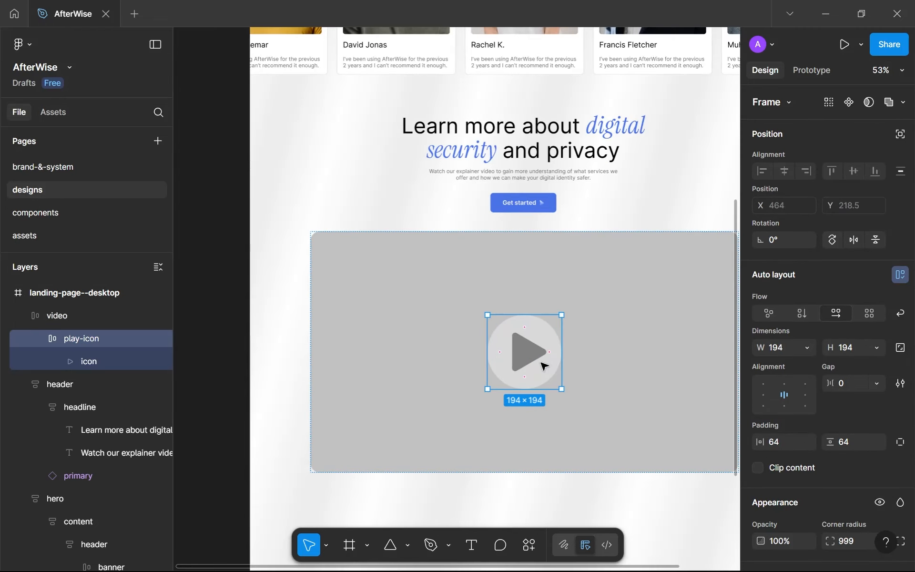
Shrink the triangle in the play-icon frame to about 88 × 88 and set its height to 96
{"action": "double_click", "coordinate": [536, 358]}
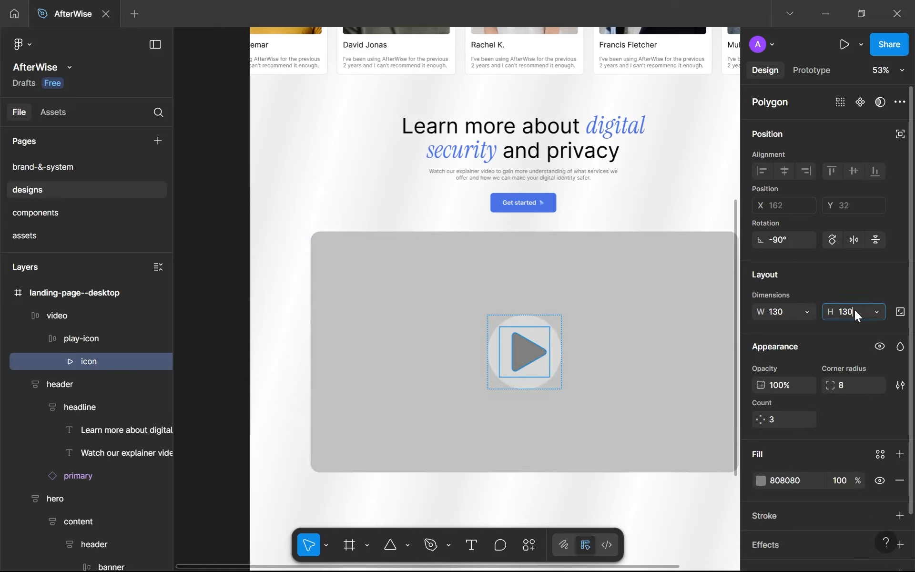
{"action": "left_click_drag", "start_coordinate": [543, 348], "coordinate": [541, 349]}
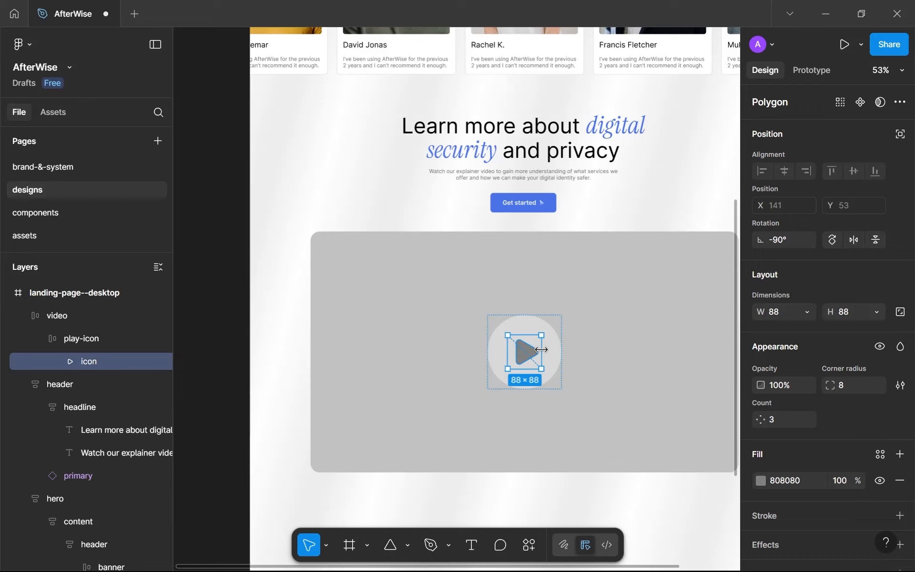
{"action": "left_click", "coordinate": [845, 311]}
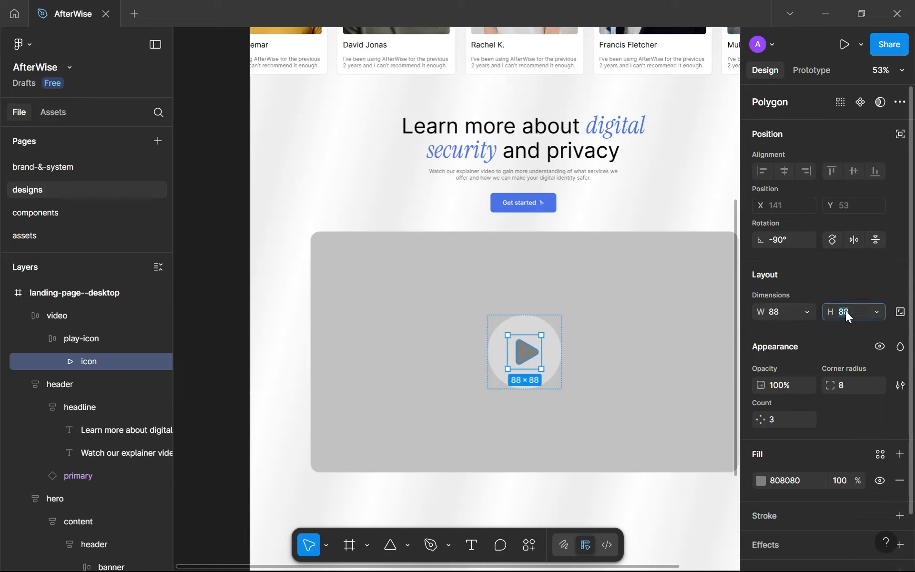
{"action": "type", "text": "96"}
{"action": "key", "text": "Return"}
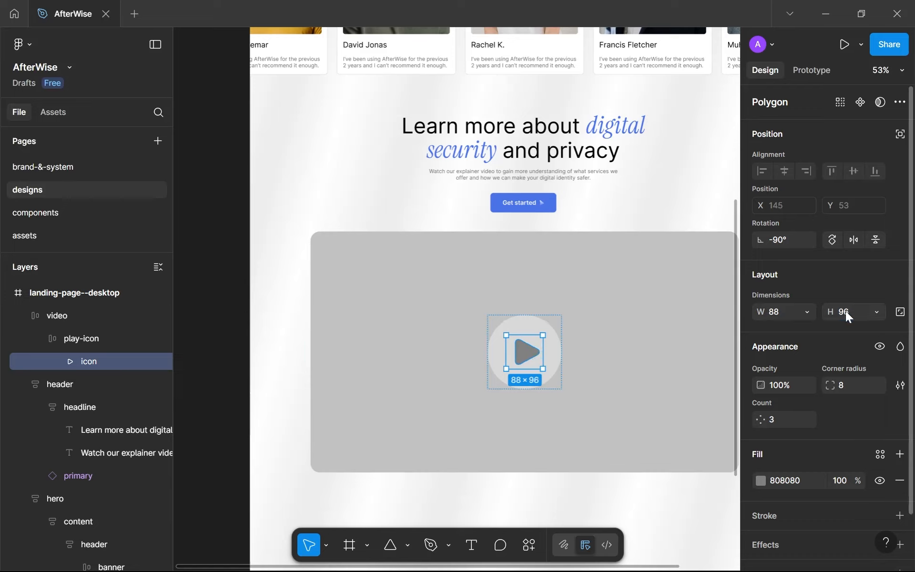
{"action": "left_click", "coordinate": [612, 477]}
Collapse the video, header and hero layers of the landing-page--desktop frame
{"action": "scroll", "coordinate": [601, 481], "scroll_direction": "down", "scroll_amount": 4}
{"action": "scroll", "coordinate": [602, 483], "scroll_direction": "up", "scroll_amount": 3}
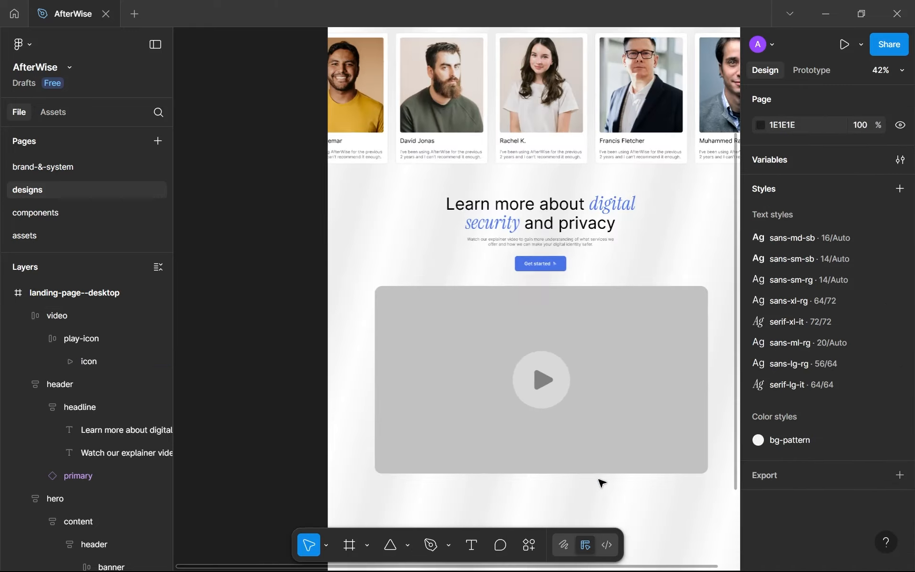
{"action": "scroll", "coordinate": [529, 433], "scroll_direction": "down", "scroll_amount": 4}
{"action": "scroll", "coordinate": [548, 425], "scroll_direction": "up", "scroll_amount": 3}
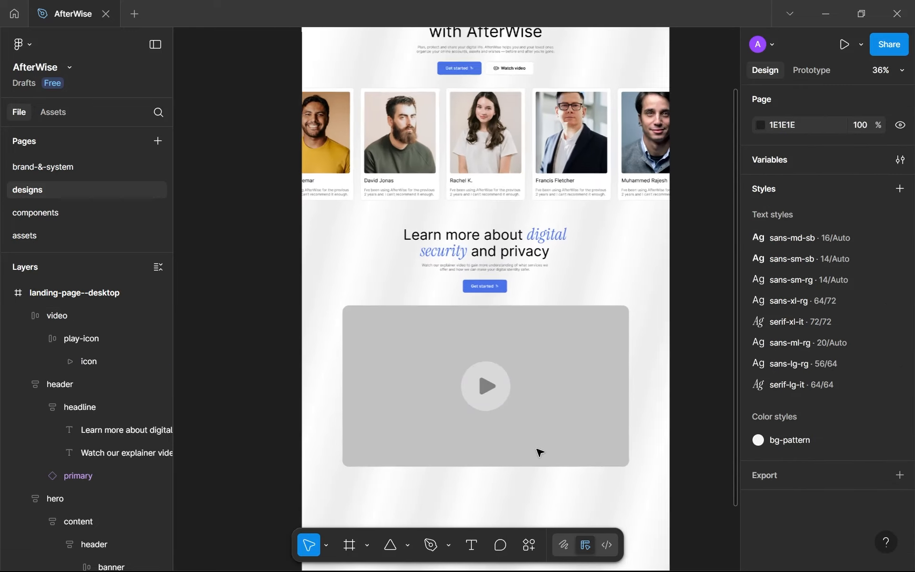
{"action": "scroll", "coordinate": [538, 448], "scroll_direction": "up", "scroll_amount": 1}
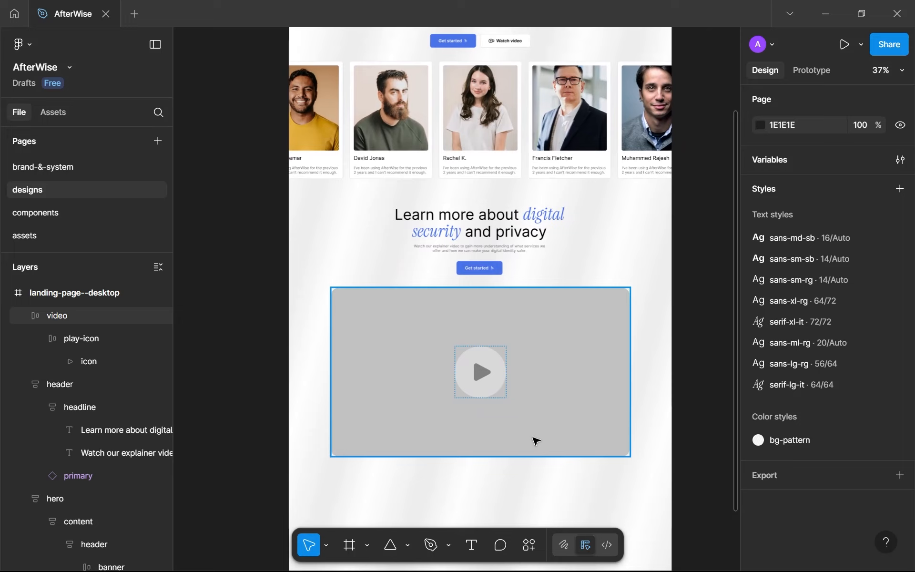
{"action": "left_click", "coordinate": [24, 315]}
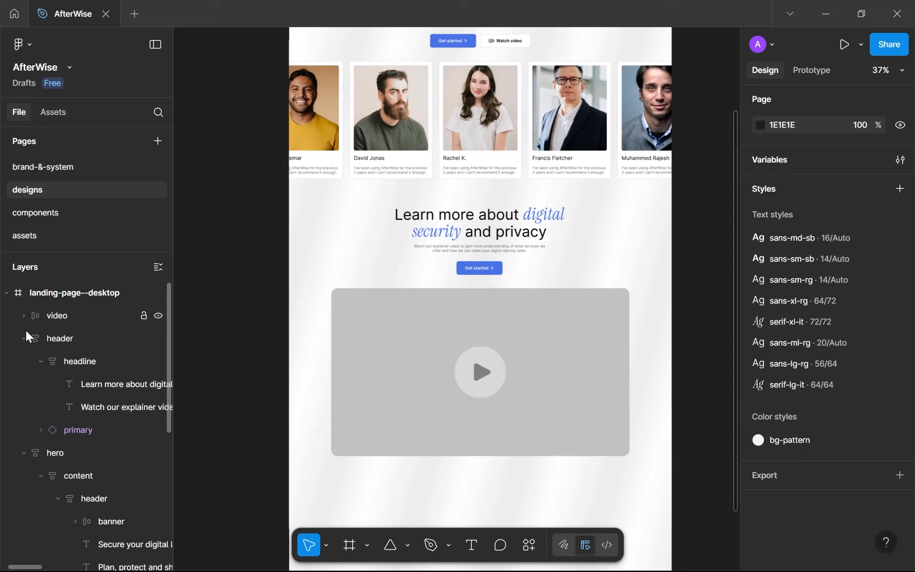
{"action": "left_click", "coordinate": [24, 338]}
{"action": "left_click", "coordinate": [23, 361]}
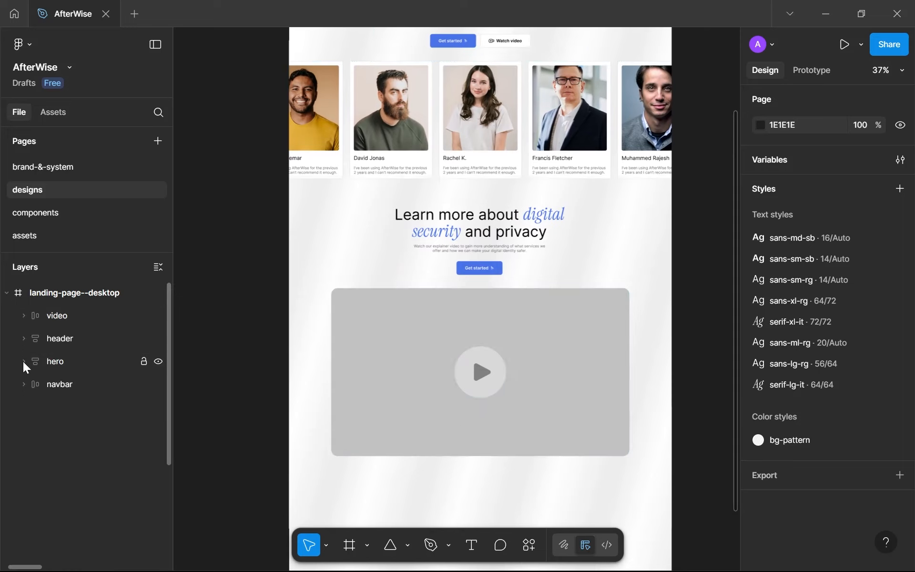
Apply the blue--200 library color as the video frame's fill
{"action": "left_click", "coordinate": [555, 390]}
{"action": "scroll", "coordinate": [778, 395], "scroll_direction": "down", "scroll_amount": 7}
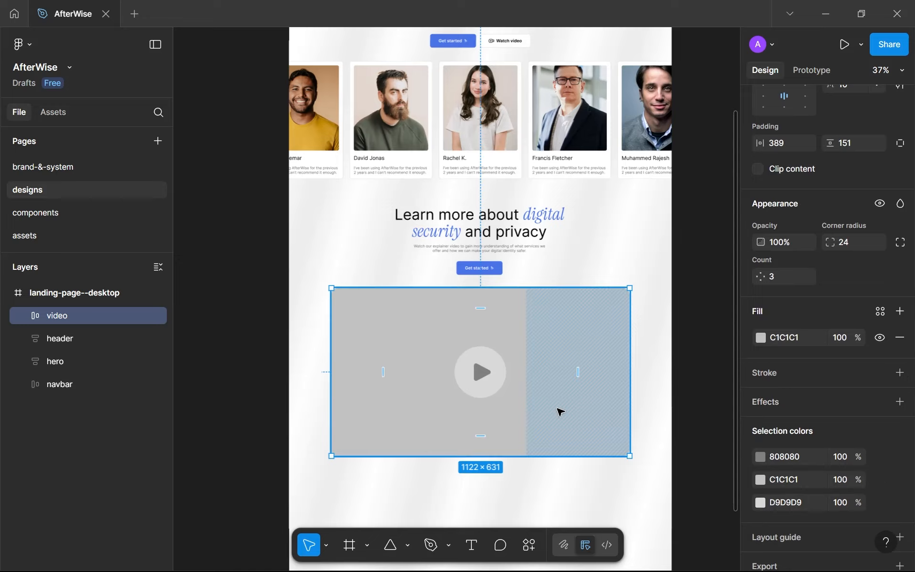
{"action": "scroll", "coordinate": [514, 373], "scroll_direction": "down", "scroll_amount": 1}
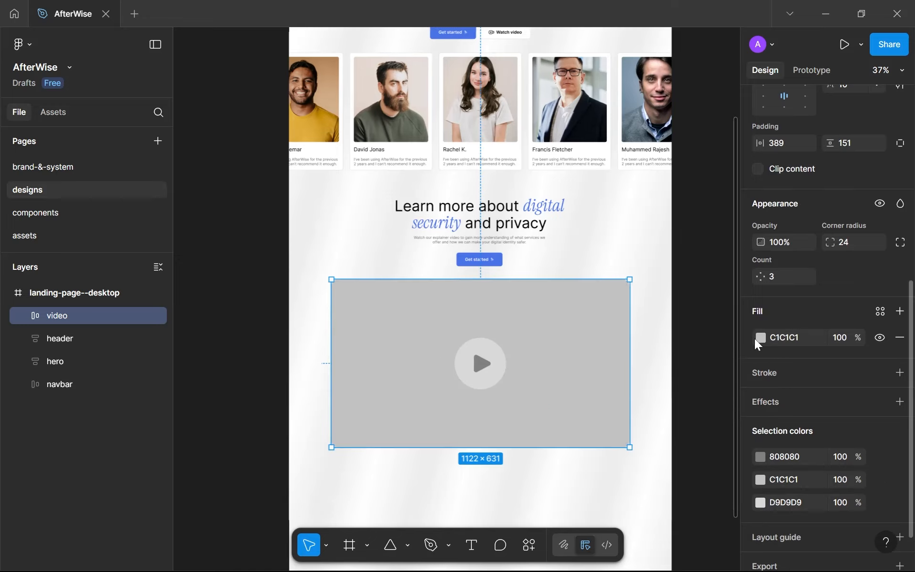
{"action": "left_click", "coordinate": [874, 309]}
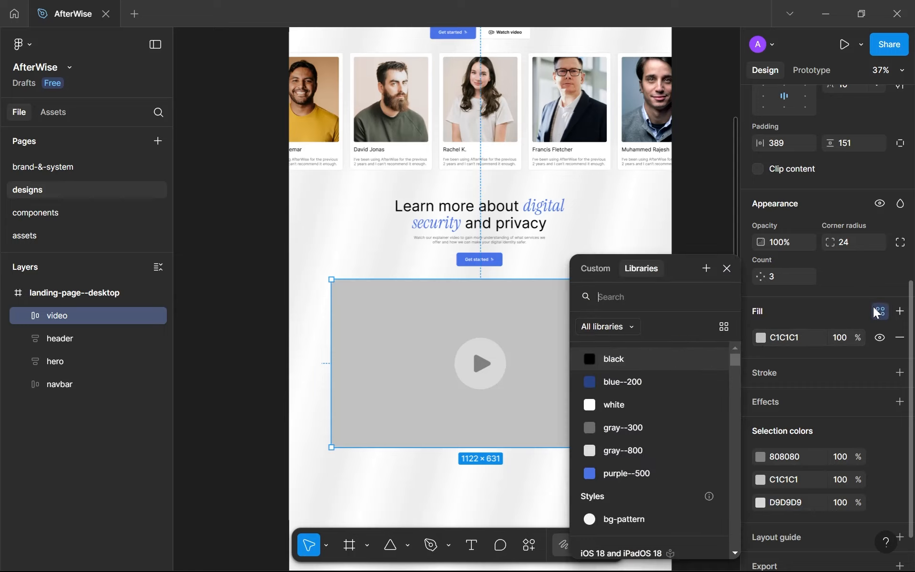
{"action": "left_click", "coordinate": [639, 382]}
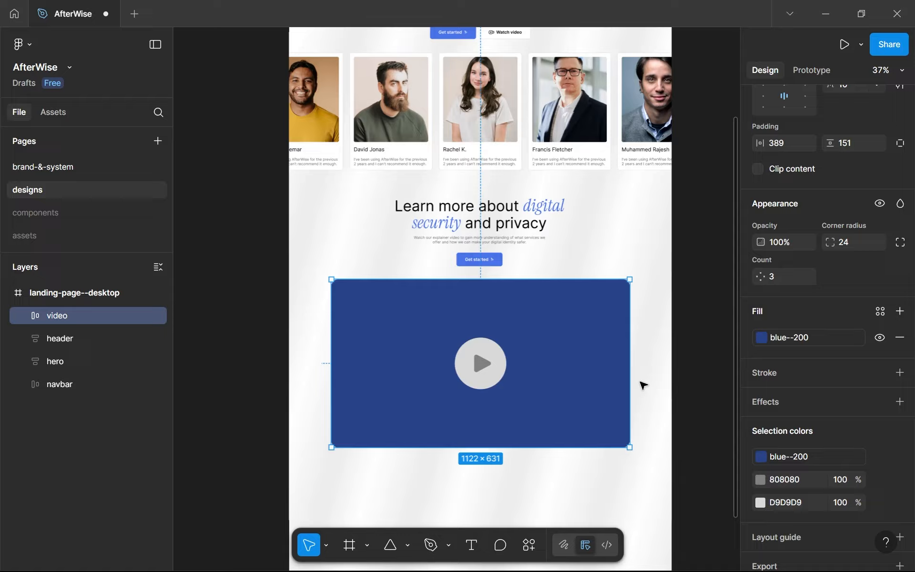
Examine how the video frame's fill works with the hero section and the rest of the landing page
{"action": "scroll", "coordinate": [523, 200], "scroll_direction": "up", "scroll_amount": 5}
{"action": "scroll", "coordinate": [292, 219], "scroll_direction": "up", "scroll_amount": 4}
{"action": "left_click_drag", "start_coordinate": [282, 205], "coordinate": [358, 240]}
{"action": "scroll", "coordinate": [357, 239], "scroll_direction": "up", "scroll_amount": 1}
{"action": "scroll", "coordinate": [349, 235], "scroll_direction": "down", "scroll_amount": 3}
{"action": "scroll", "coordinate": [353, 324], "scroll_direction": "down", "scroll_amount": 4}
{"action": "scroll", "coordinate": [365, 390], "scroll_direction": "down", "scroll_amount": 3}
{"action": "left_click_drag", "start_coordinate": [365, 382], "coordinate": [364, 303]}
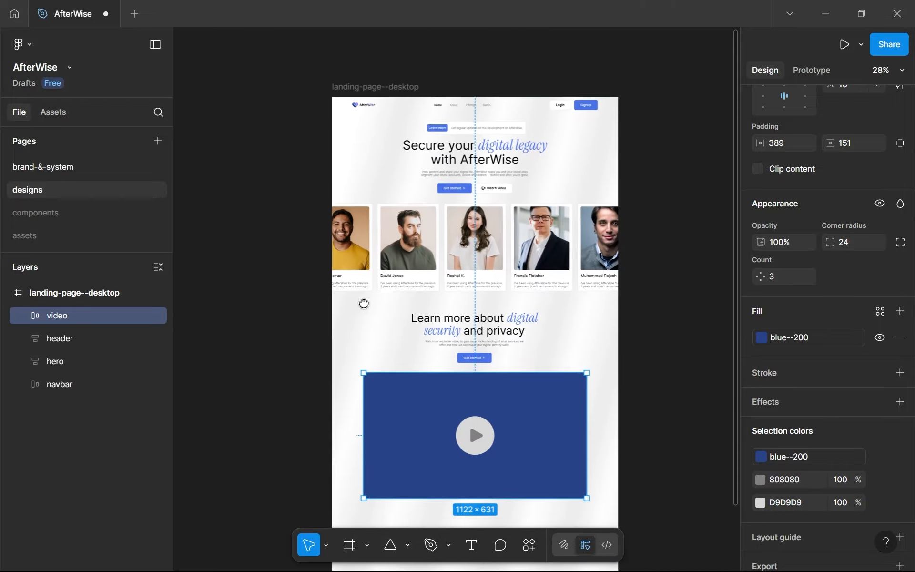
Apply the purple--500 library color as the play-icon frame's fill
{"action": "scroll", "coordinate": [427, 439], "scroll_direction": "up", "scroll_amount": 3}
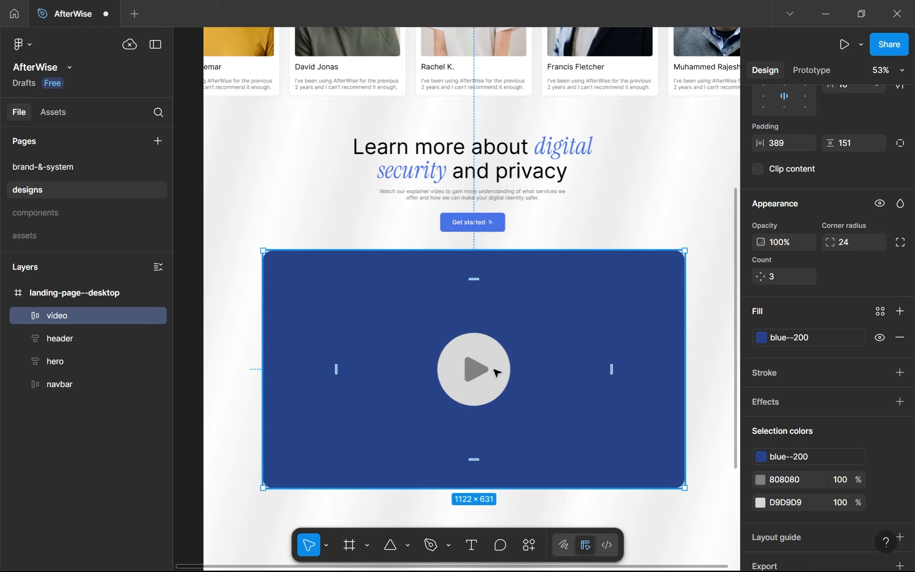
{"action": "left_click", "coordinate": [495, 372]}
{"action": "left_click", "coordinate": [879, 289]}
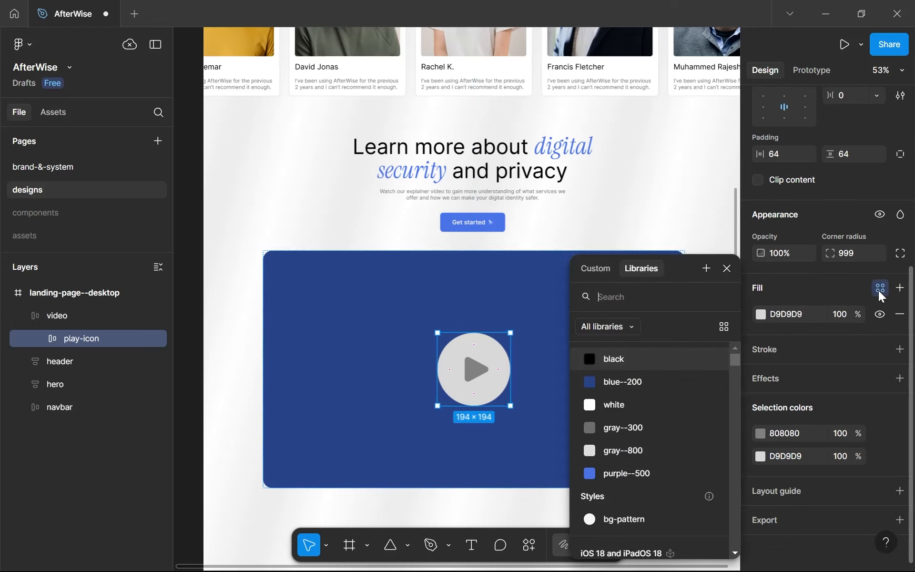
{"action": "left_click", "coordinate": [621, 475]}
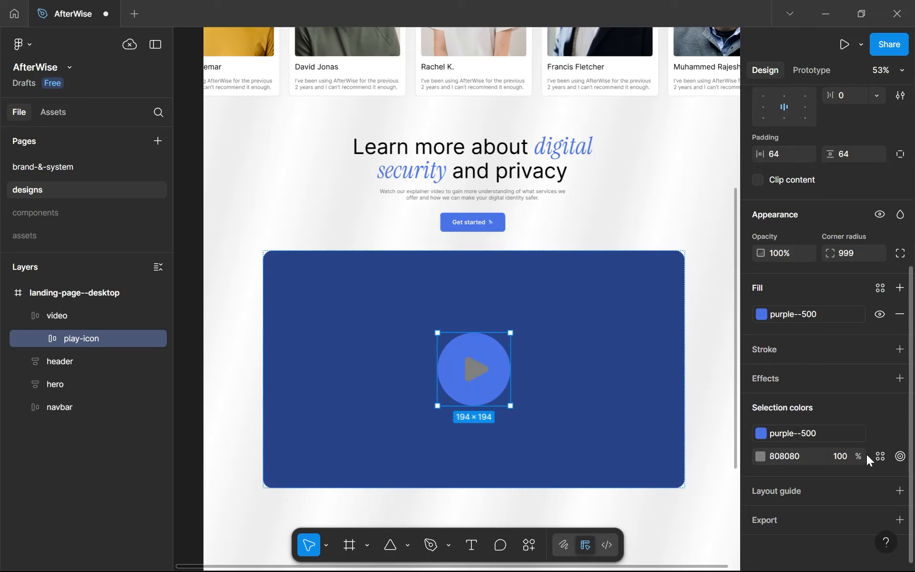
Recolor the play icon with library colors: white for its circular background and purple--500 for the triangle
{"action": "left_click", "coordinate": [809, 434]}
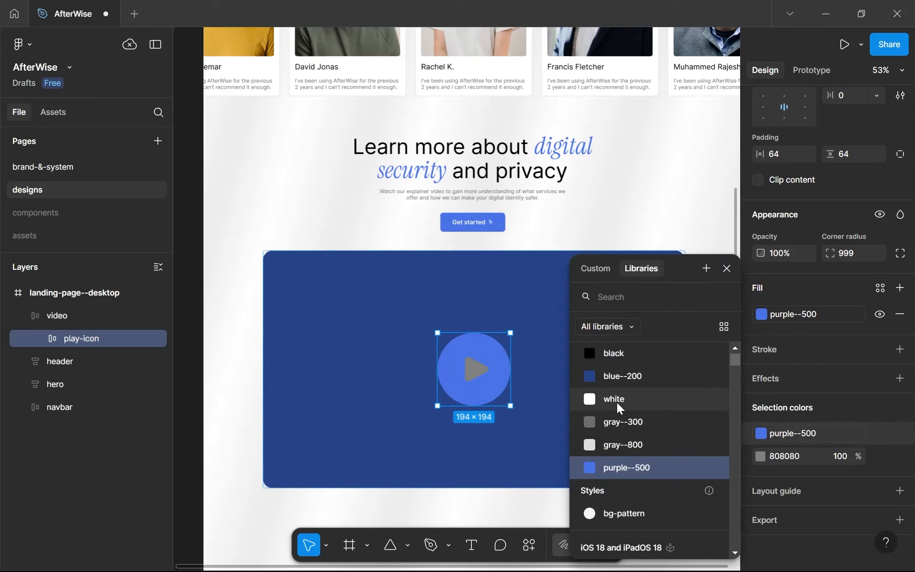
{"action": "left_click", "coordinate": [617, 402]}
{"action": "left_click", "coordinate": [880, 456]}
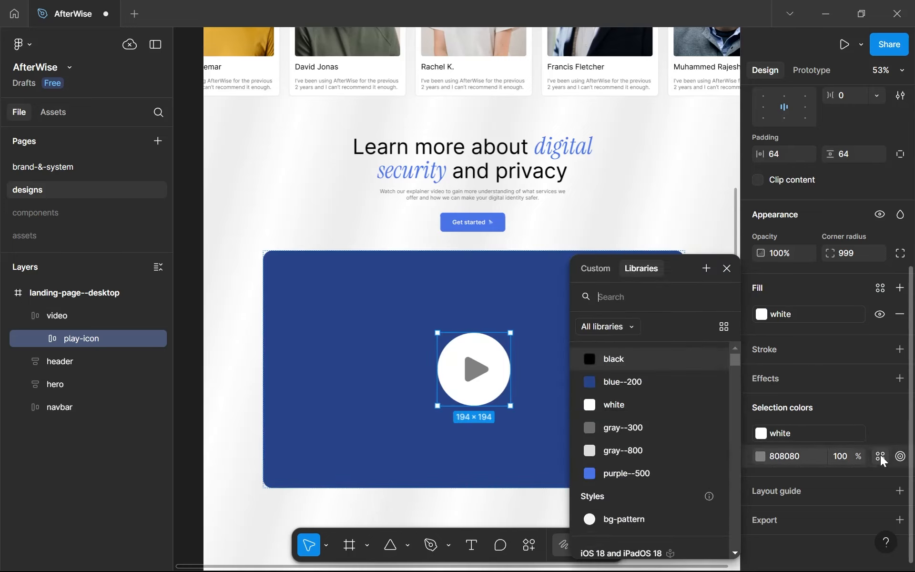
{"action": "left_click", "coordinate": [599, 472]}
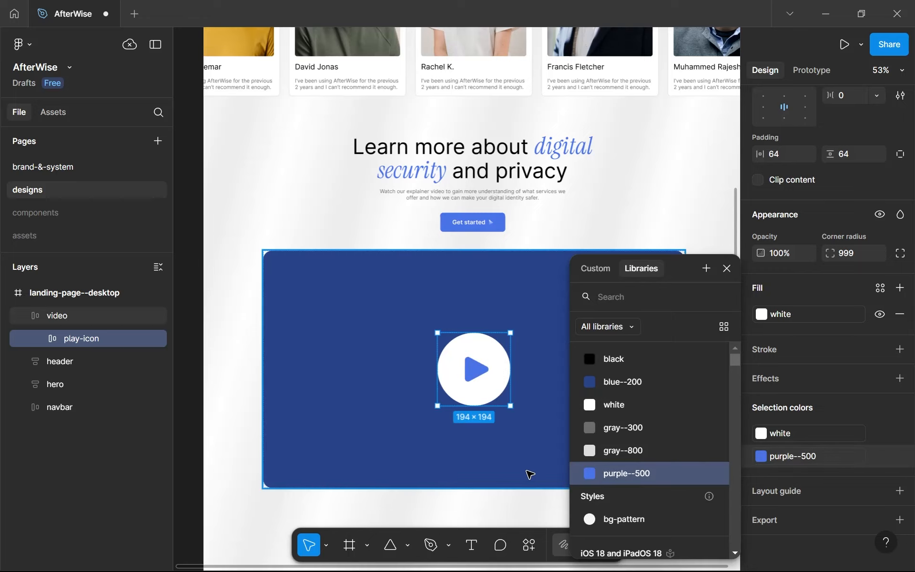
{"action": "left_click", "coordinate": [515, 508]}
Check the recolored play icon on the page and collapse the video layer
{"action": "scroll", "coordinate": [513, 428], "scroll_direction": "down", "scroll_amount": 4}
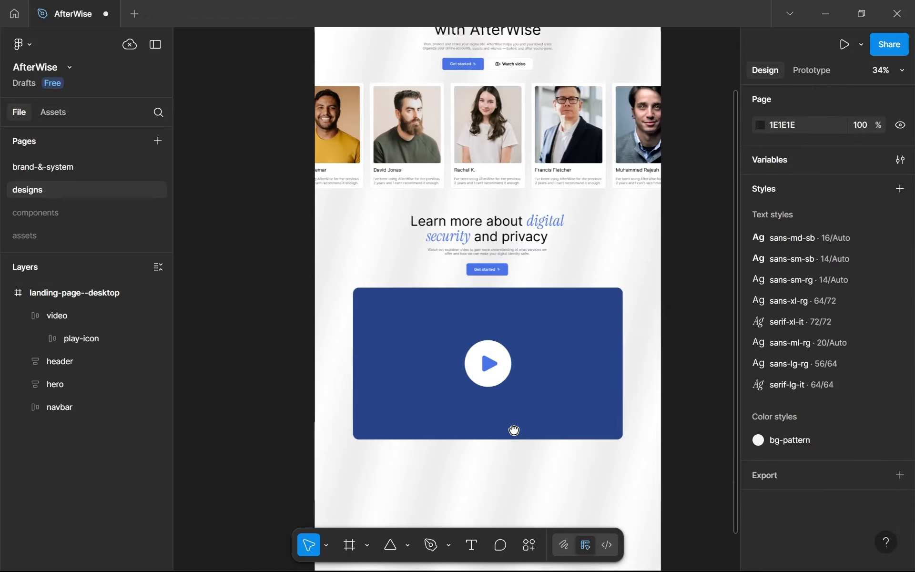
{"action": "scroll", "coordinate": [515, 422], "scroll_direction": "up", "scroll_amount": 5}
{"action": "scroll", "coordinate": [499, 433], "scroll_direction": "down", "scroll_amount": 4}
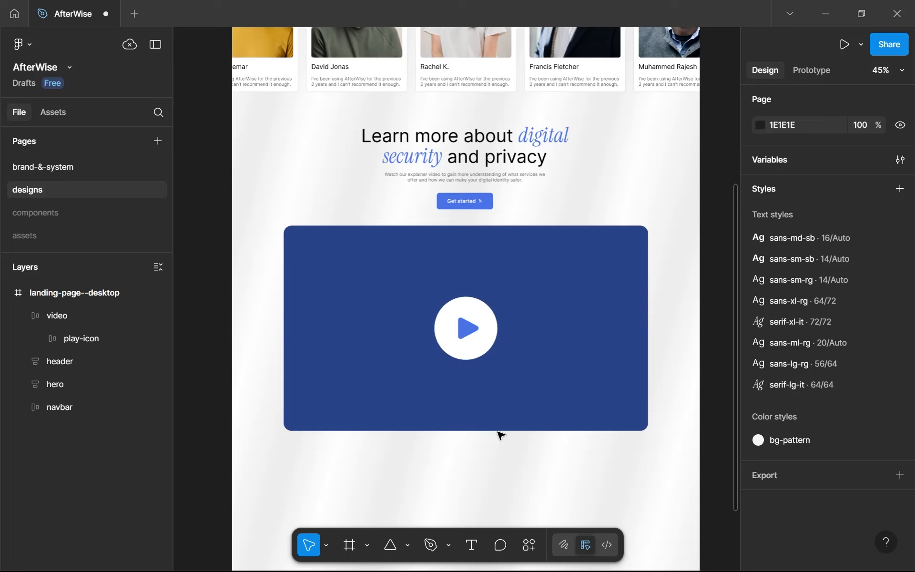
{"action": "scroll", "coordinate": [498, 434], "scroll_direction": "up", "scroll_amount": 4}
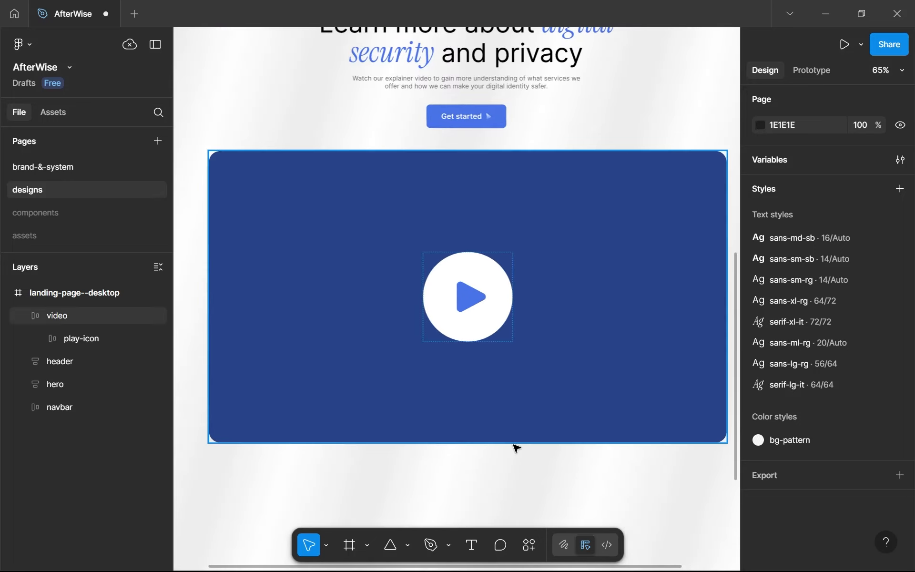
{"action": "left_click", "coordinate": [24, 317]}
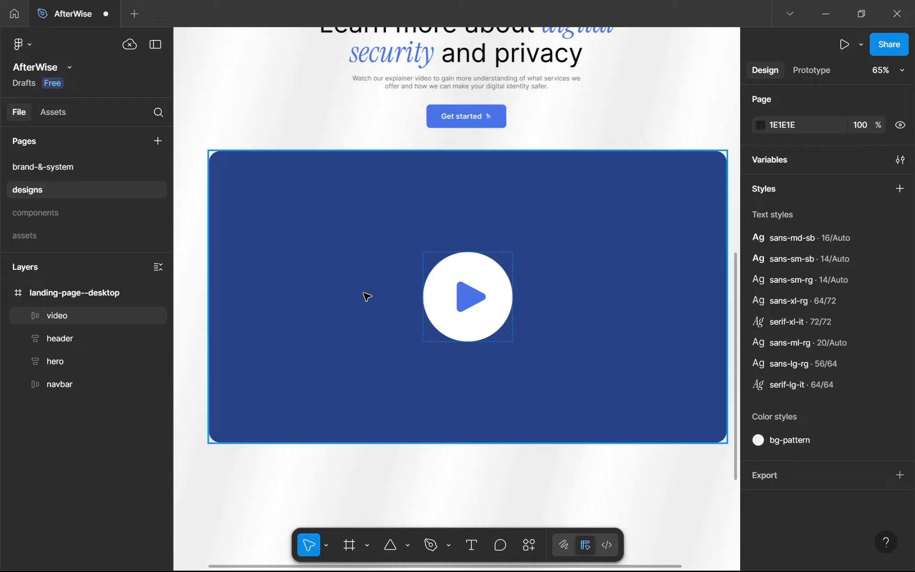
Wrap the header and video frames together in an auto layout frame and name it video
{"action": "scroll", "coordinate": [367, 297], "scroll_direction": "down", "scroll_amount": 2}
{"action": "scroll", "coordinate": [367, 327], "scroll_direction": "up", "scroll_amount": 1}
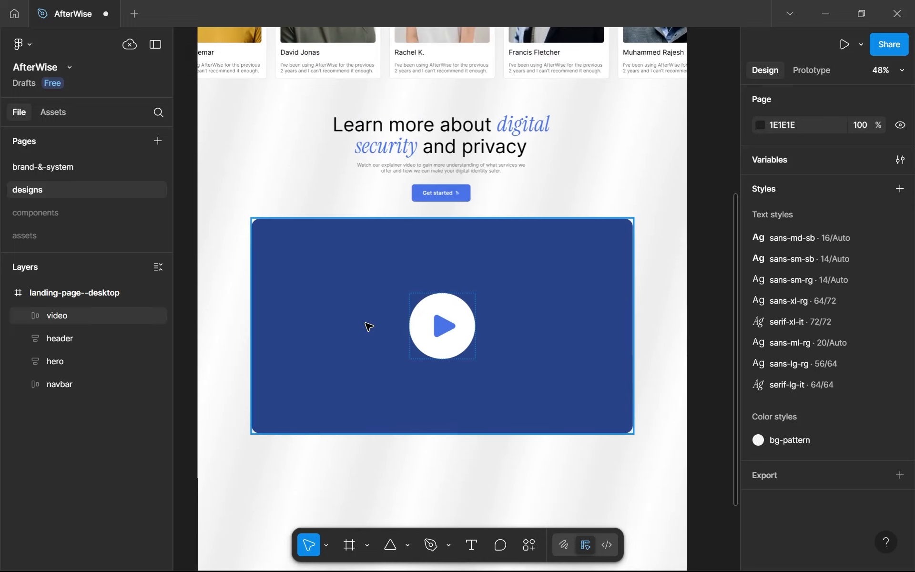
{"action": "scroll", "coordinate": [368, 327], "scroll_direction": "down", "scroll_amount": 3}
{"action": "left_click", "coordinate": [408, 256]}
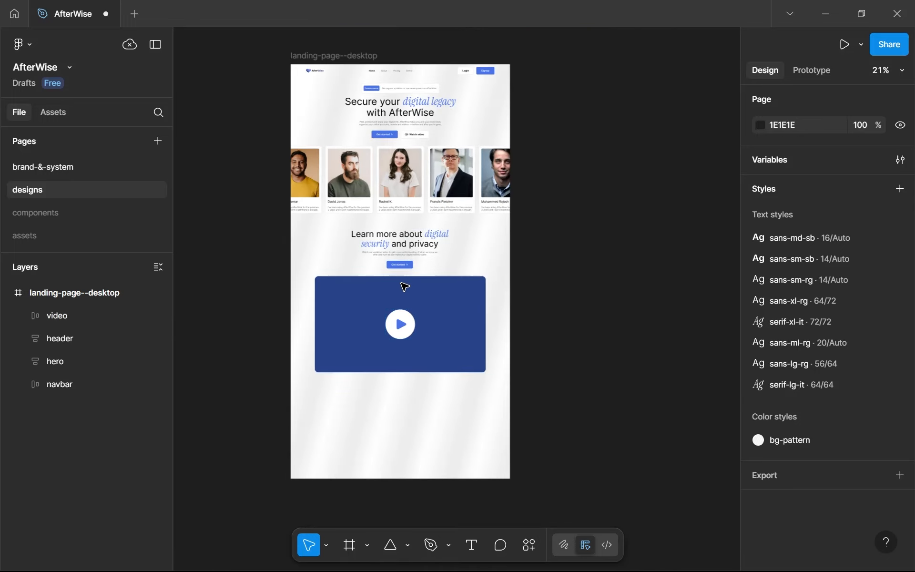
{"action": "left_click", "coordinate": [397, 305], "text": "shift"}
{"action": "key", "text": "shift+a"}
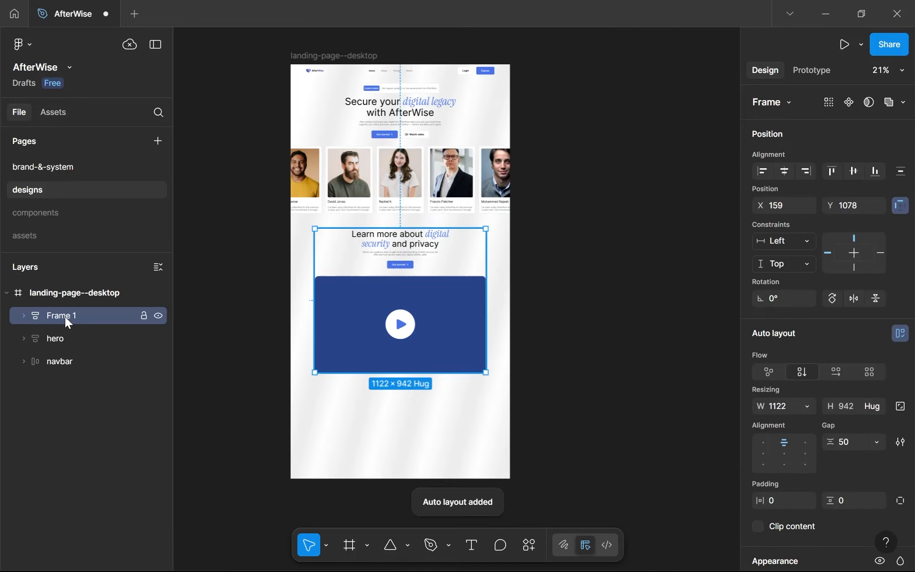
{"action": "double_click", "coordinate": [64, 316]}
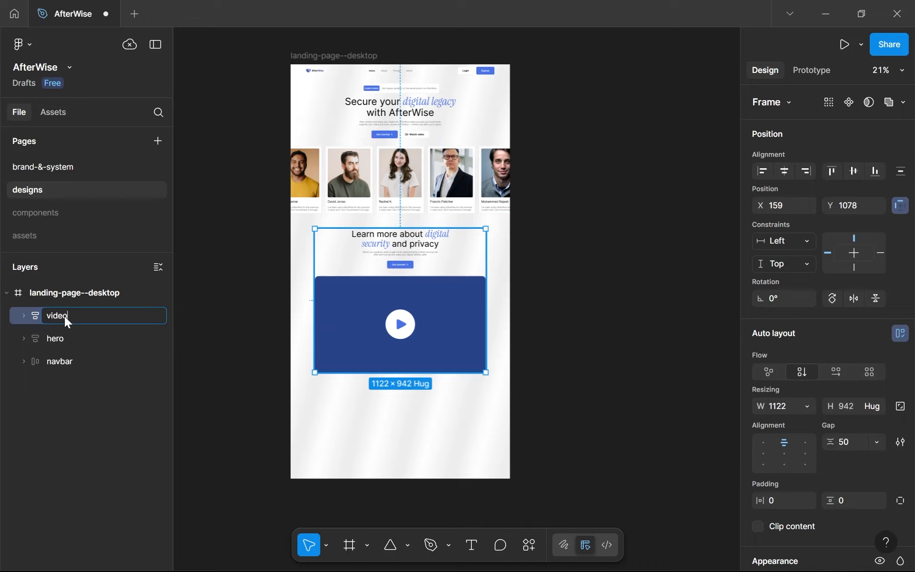
{"action": "key", "text": "Return"}
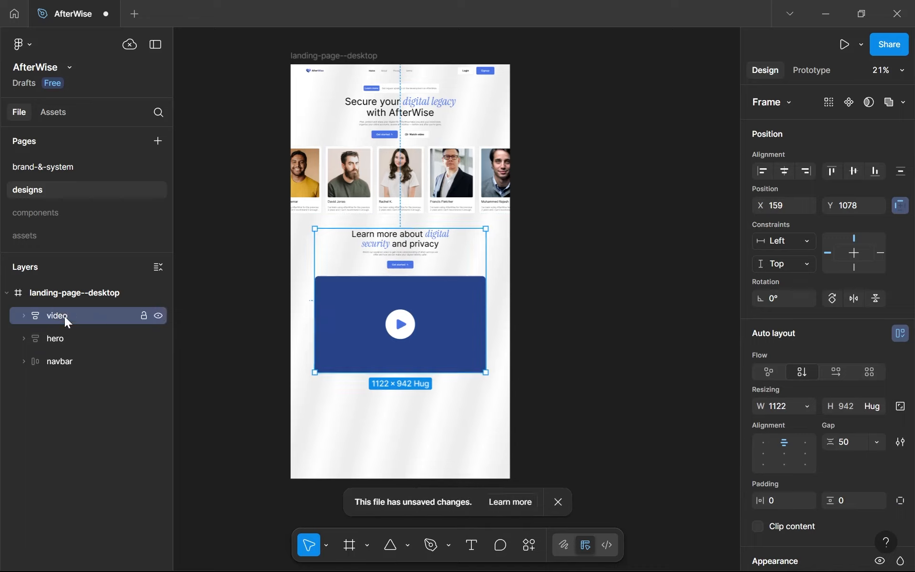
{"action": "left_click", "coordinate": [560, 502]}
Set the hero frame's auto layout gap to 48
{"action": "left_click", "coordinate": [851, 442]}
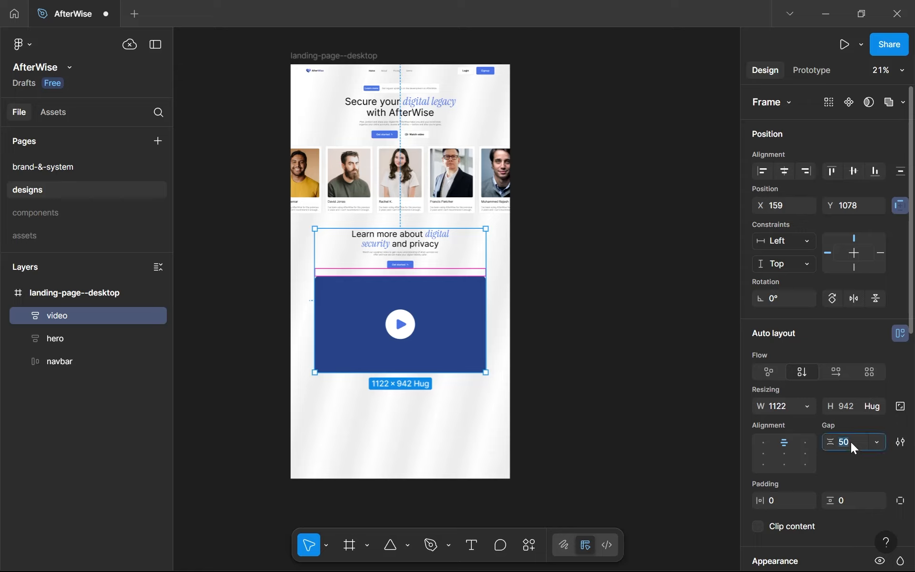
{"action": "left_click", "coordinate": [436, 140]}
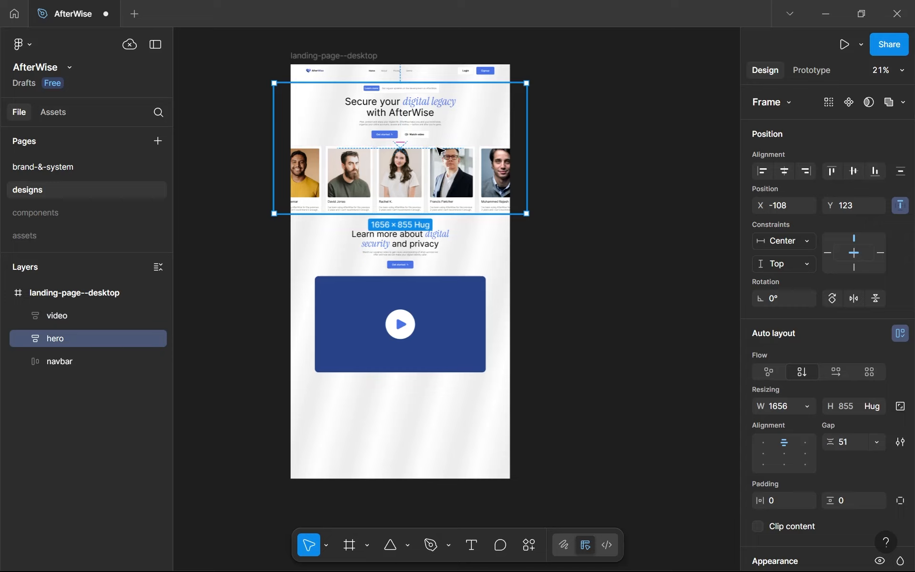
{"action": "left_click", "coordinate": [847, 443]}
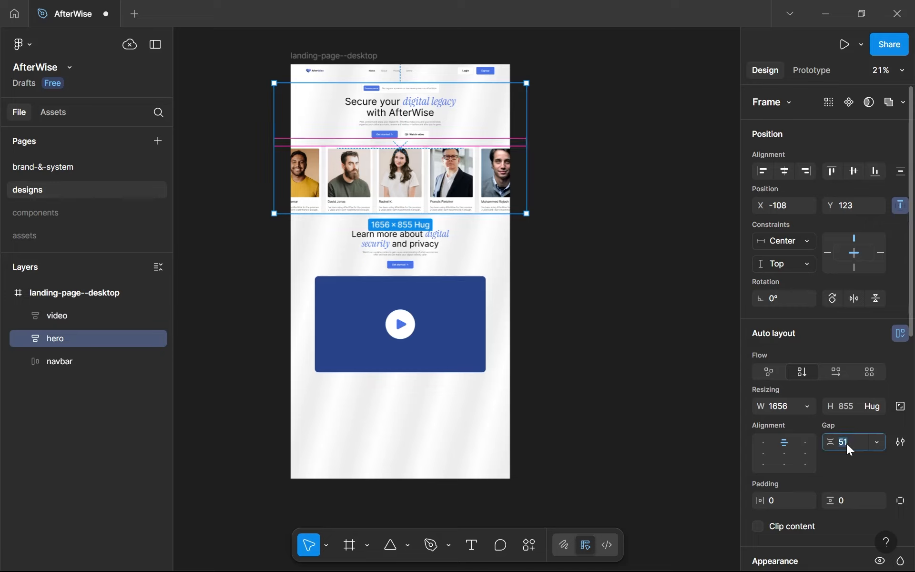
{"action": "type", "text": "48"}
{"action": "key", "text": "Return"}
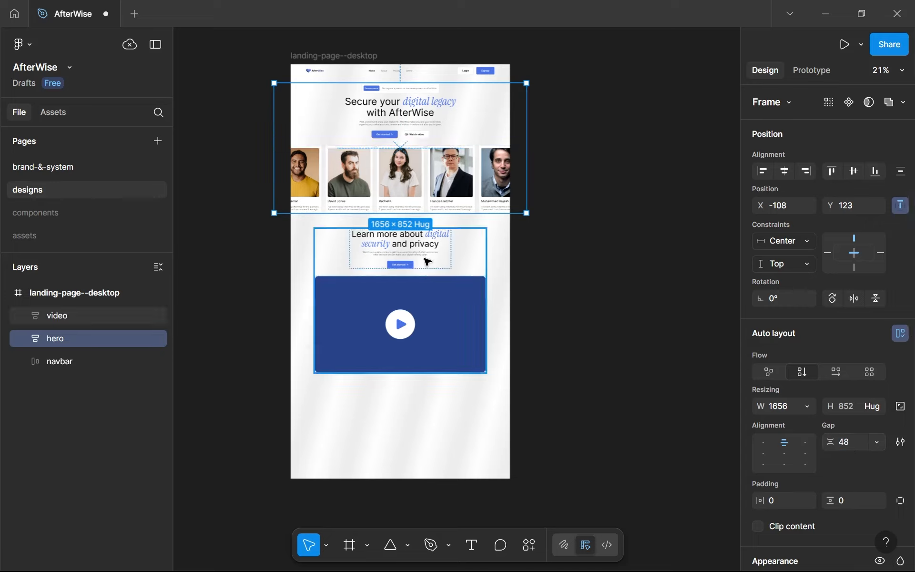
Set the outer video frame's auto layout gap to 48
{"action": "left_click", "coordinate": [441, 298]}
{"action": "left_click", "coordinate": [855, 445]}
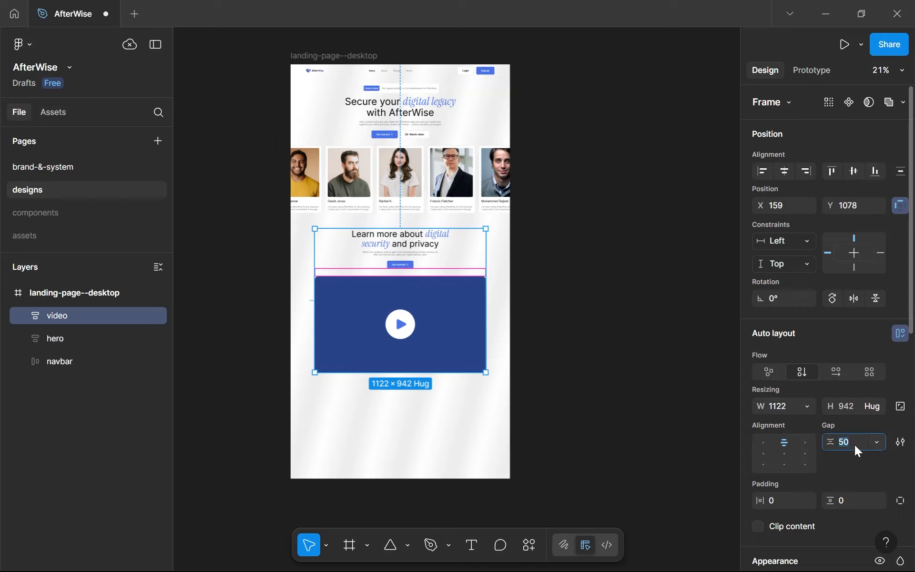
{"action": "type", "text": "48"}
{"action": "key", "text": "Return"}
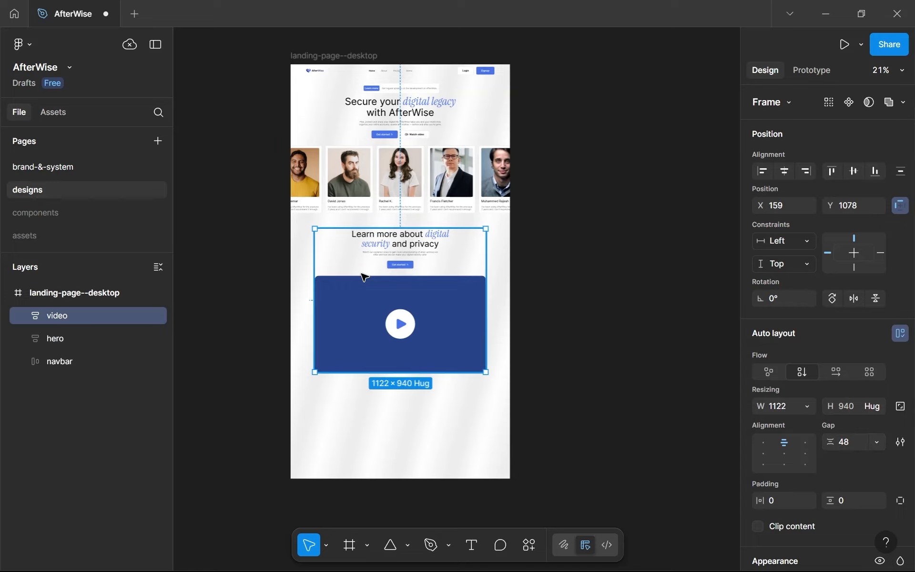
Measure the video section's distance to the hero and nudge the section up to Y 1071
{"action": "key", "text": "alt"}
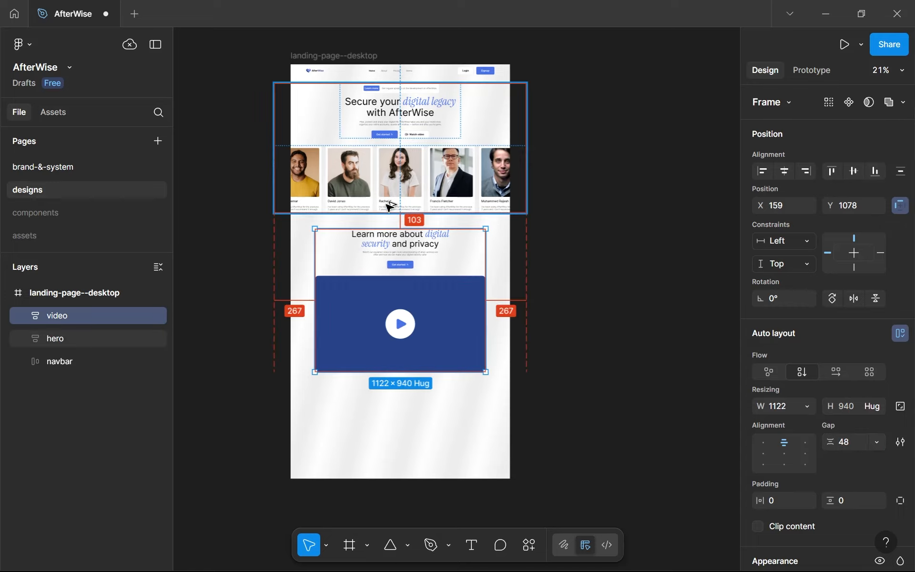
{"action": "key", "text": "Up"}
{"action": "key", "text": "Up"}
{"action": "key", "text": "Up"}
{"action": "key", "text": "Up"}
{"action": "key", "text": "Up"}
{"action": "key", "text": "Up"}
{"action": "key", "text": "Up"}
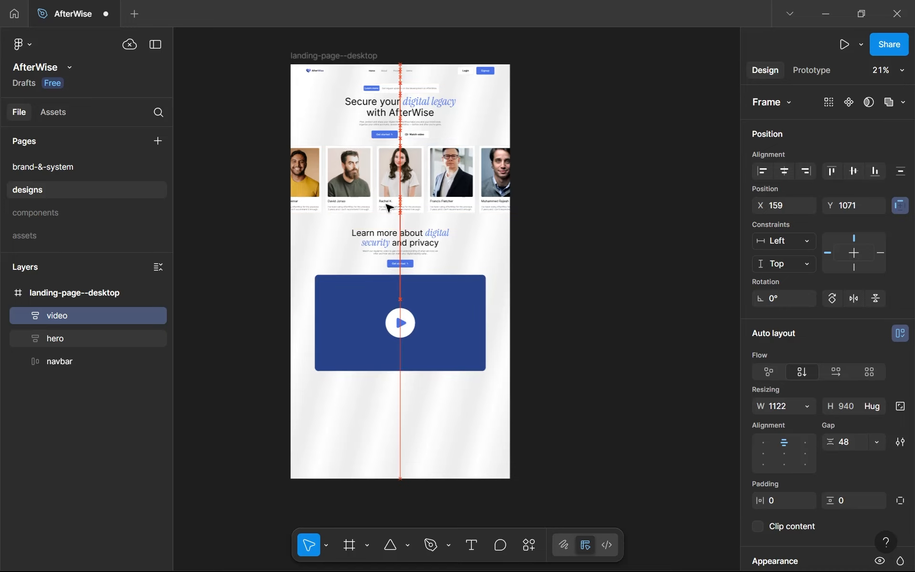
Check the spacing between the hero content and the testimonials, and examine the overall page layout
{"action": "scroll", "coordinate": [378, 137], "scroll_direction": "up", "scroll_amount": 4}
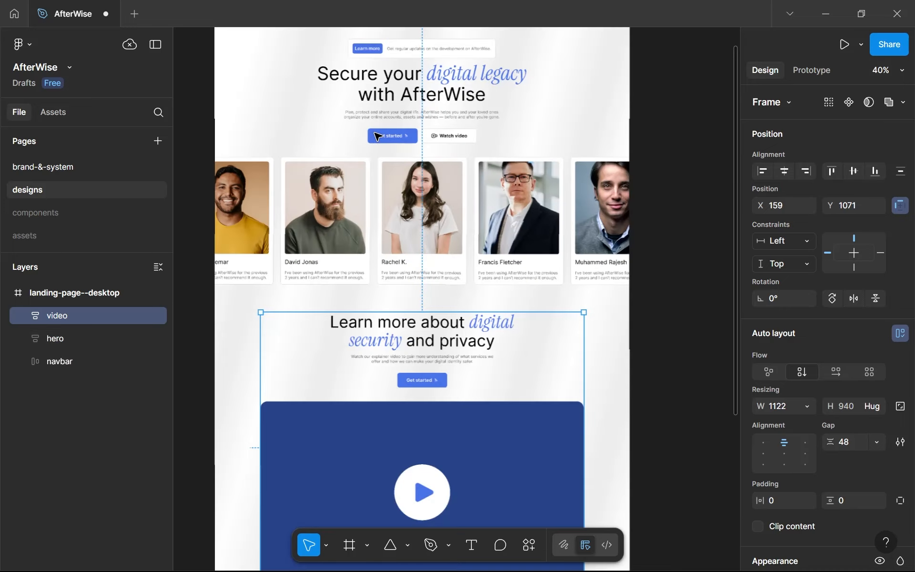
{"action": "left_click", "coordinate": [420, 106]}
{"action": "left_click", "coordinate": [419, 106]}
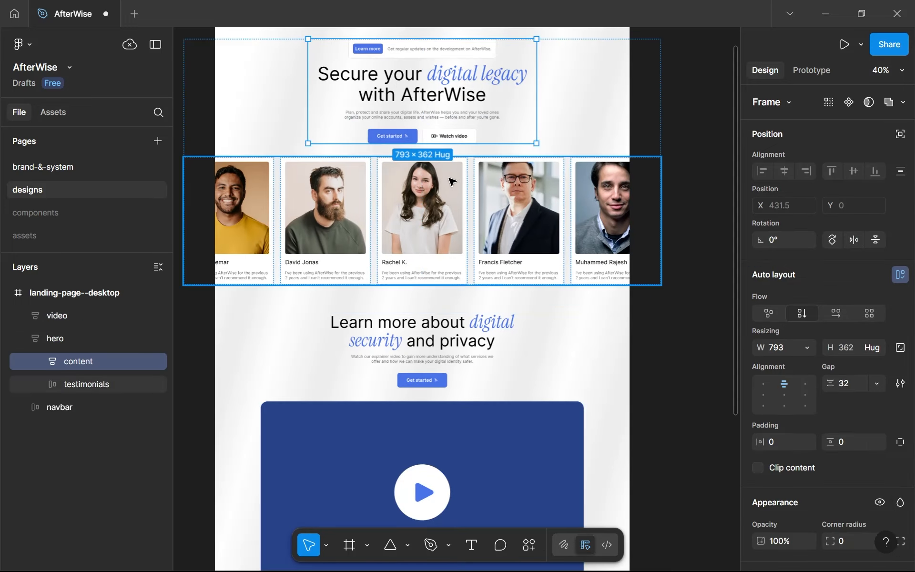
{"action": "key", "text": "alt"}
{"action": "scroll", "coordinate": [447, 204], "scroll_direction": "down", "scroll_amount": 4}
{"action": "scroll", "coordinate": [447, 203], "scroll_direction": "up", "scroll_amount": 1}
{"action": "scroll", "coordinate": [447, 204], "scroll_direction": "down", "scroll_amount": 4}
{"action": "left_click_drag", "start_coordinate": [351, 280], "coordinate": [333, 283]}
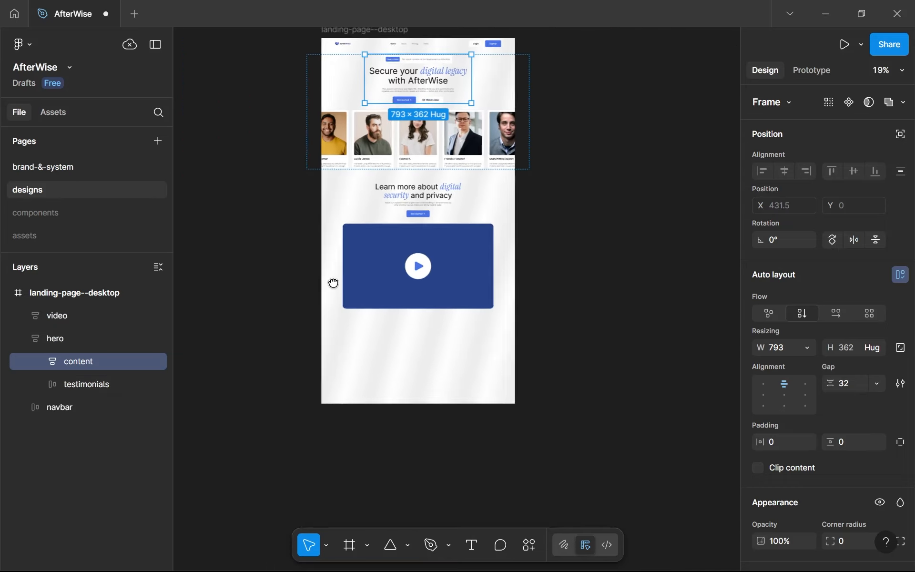
{"action": "scroll", "coordinate": [333, 283], "scroll_direction": "up", "scroll_amount": 3}
{"action": "scroll", "coordinate": [333, 283], "scroll_direction": "right", "scroll_amount": 2}
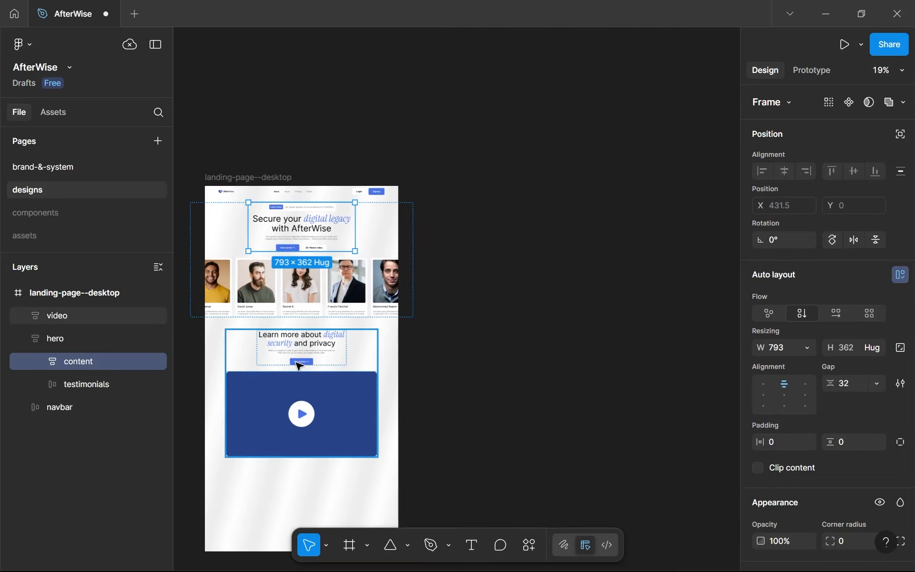
{"action": "left_click", "coordinate": [303, 306]}
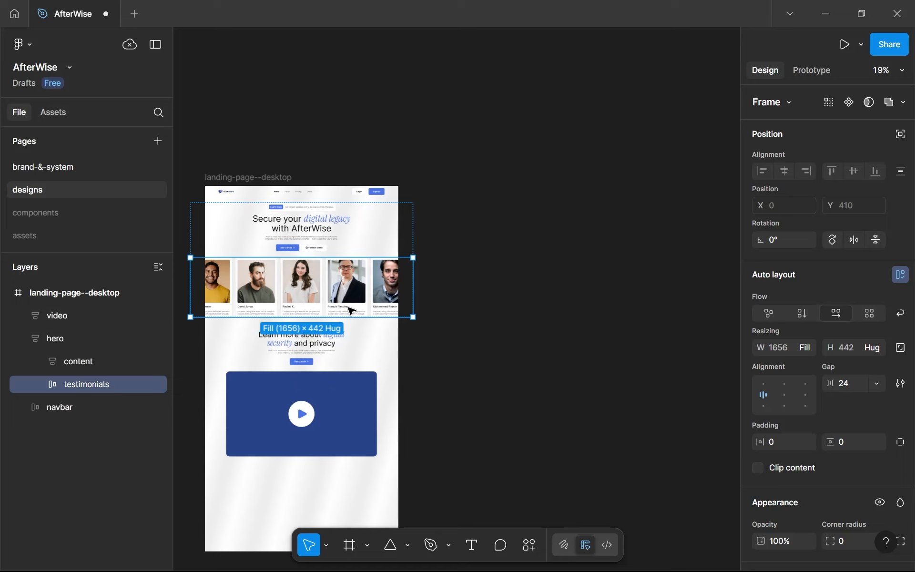
{"action": "left_click_drag", "start_coordinate": [351, 310], "coordinate": [476, 230]}
{"action": "left_click", "coordinate": [515, 311]}
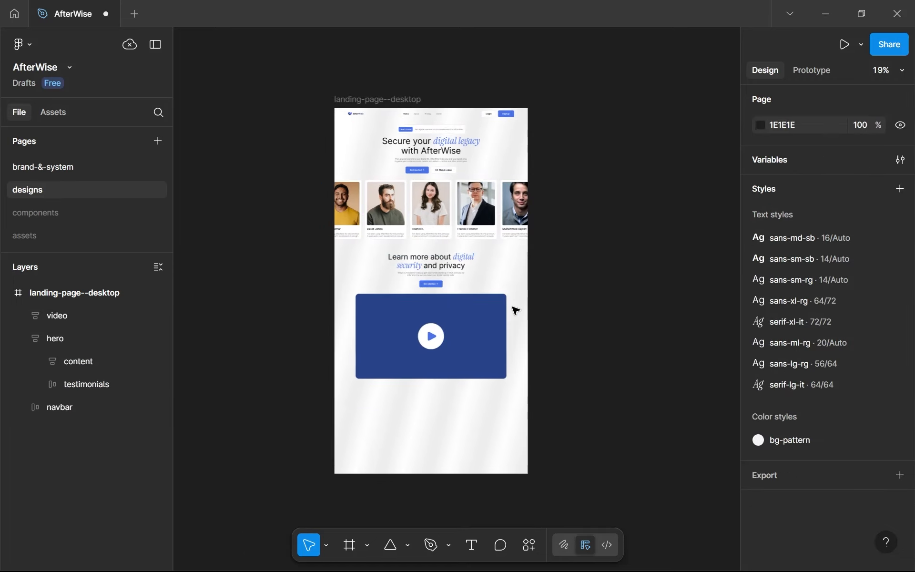
{"action": "scroll", "coordinate": [515, 311], "scroll_direction": "up", "scroll_amount": 1}
Collapse the hero layer and shorten the landing-page--desktop frame to a height of 2080
{"action": "left_click", "coordinate": [19, 344]}
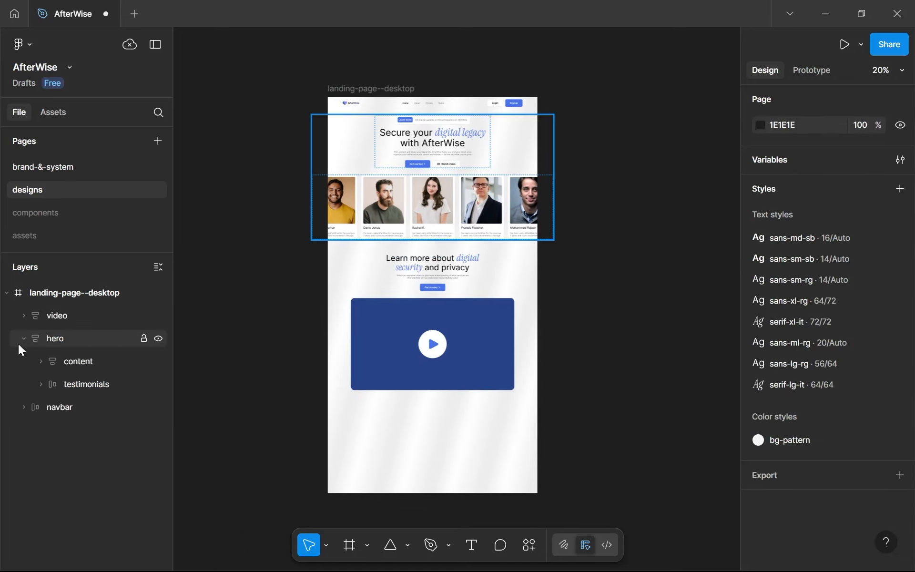
{"action": "left_click", "coordinate": [19, 343]}
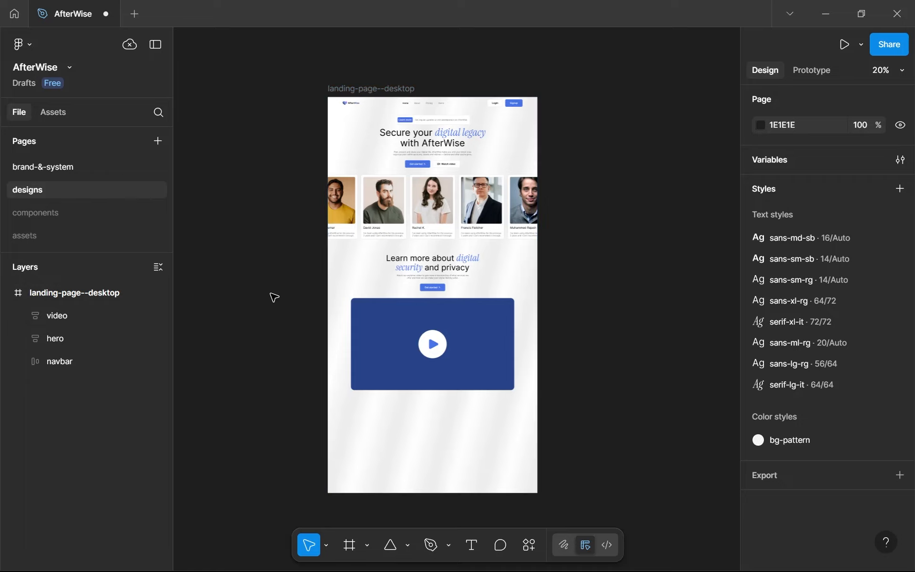
{"action": "left_click", "coordinate": [375, 90]}
{"action": "scroll", "coordinate": [434, 390], "scroll_direction": "down", "scroll_amount": 1}
{"action": "left_click_drag", "start_coordinate": [436, 458], "coordinate": [443, 366]}
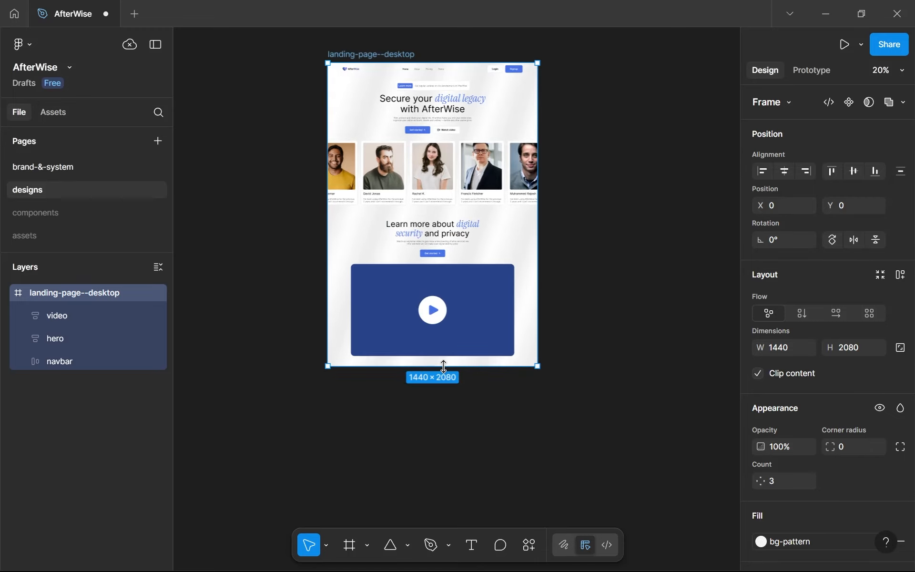
Reorder the landing page's layers to navbar, hero, video from first to last
{"action": "left_click", "coordinate": [65, 337]}
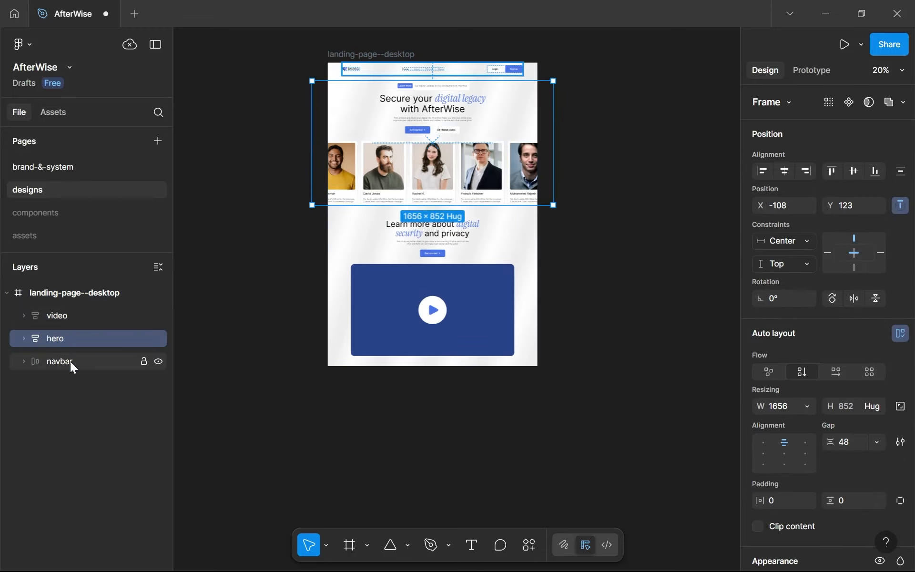
{"action": "mouse_move", "coordinate": [70, 361]}
{"action": "left_mouse_down"}
{"action": "mouse_move", "coordinate": [69, 310]}
{"action": "mouse_move", "coordinate": [62, 368]}
{"action": "left_mouse_up"}
{"action": "left_click", "coordinate": [66, 337]}
{"action": "left_click", "coordinate": [306, 382]}
{"action": "scroll", "coordinate": [376, 230], "scroll_direction": "up", "scroll_amount": 3}
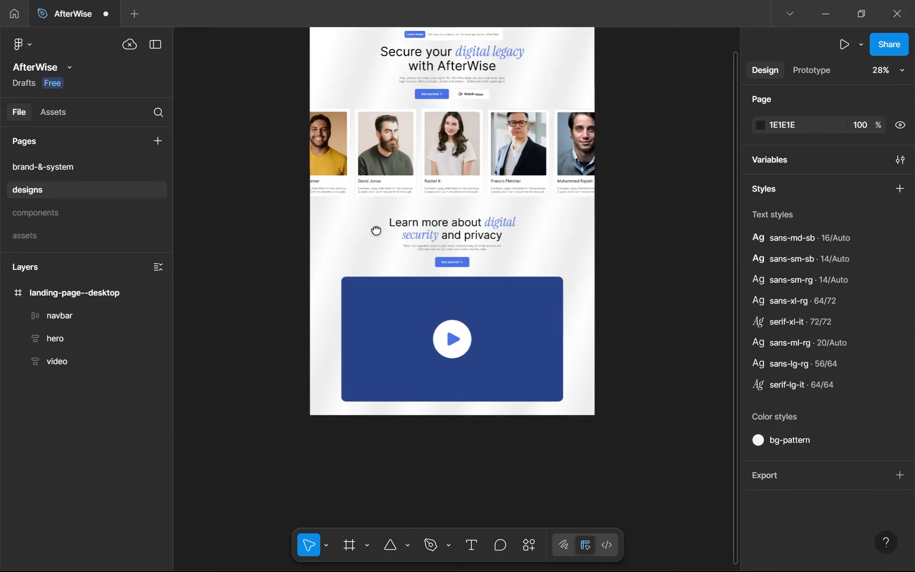
{"action": "scroll", "coordinate": [376, 231], "scroll_direction": "down", "scroll_amount": 2}
{"action": "left_click", "coordinate": [343, 260]}
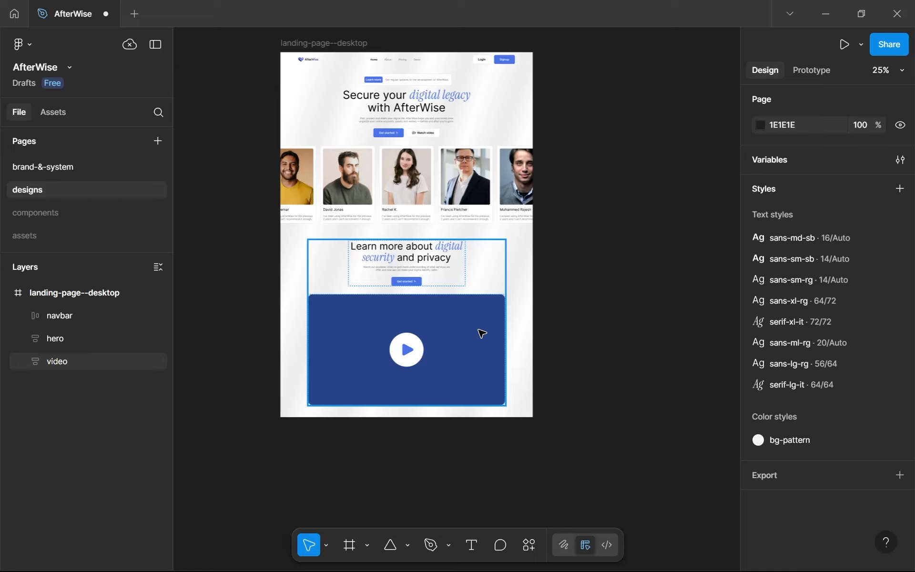
{"action": "key", "text": "Escape"}
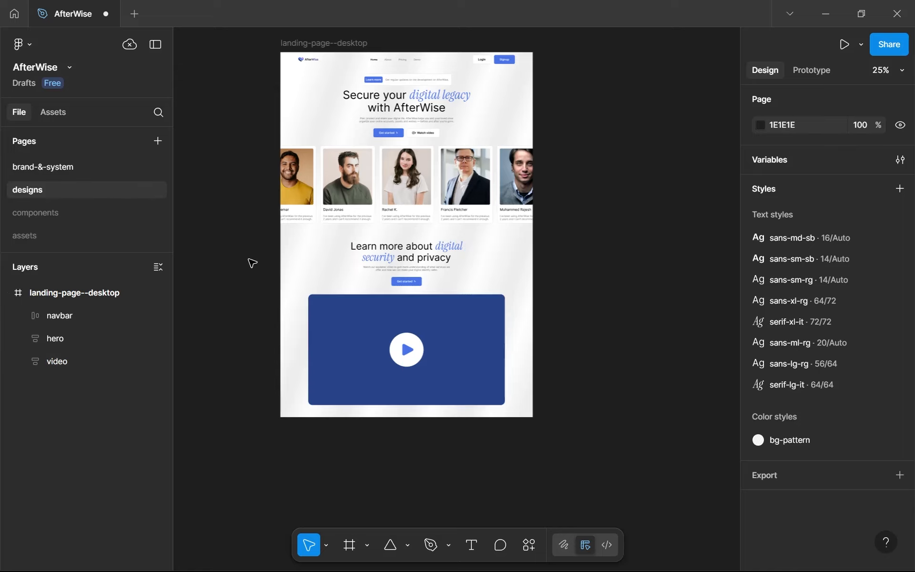